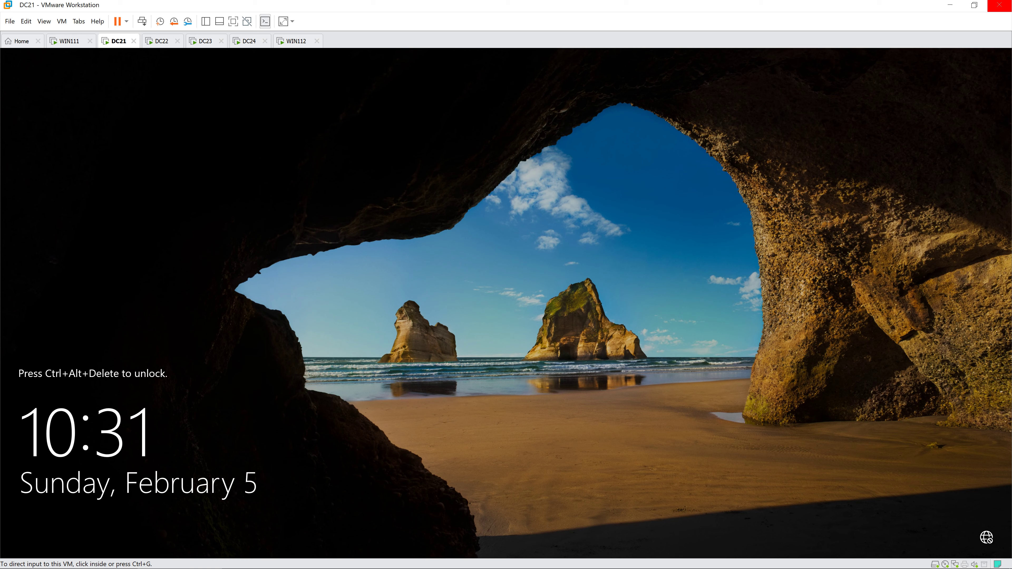
# Step: Sign in to DC21 as Administrator, dismiss the Windows Admin Center prompt, and open File Explorer
pyautogui.press('ctrl+alt+Insert')
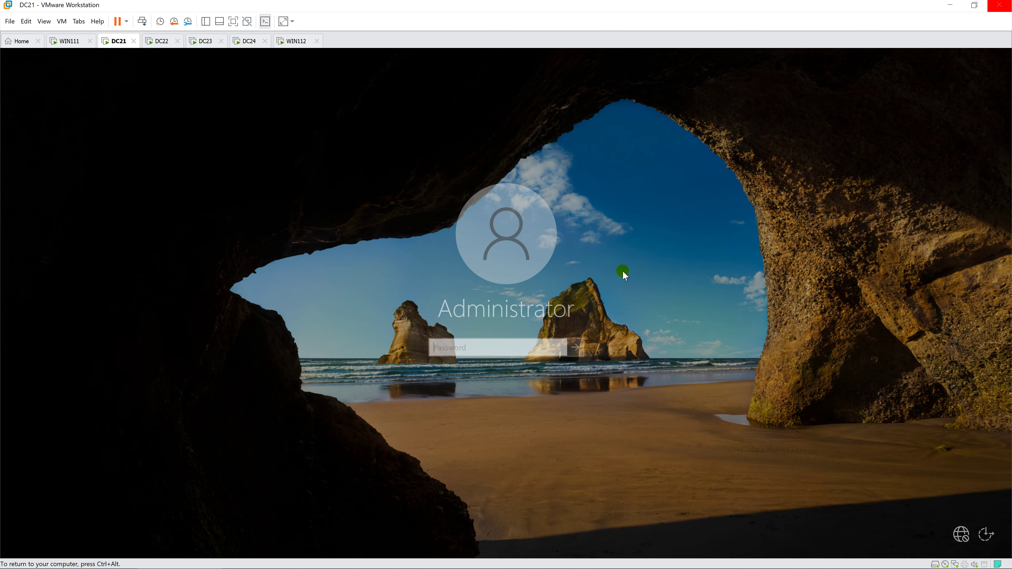
pyautogui.write('•••••••')
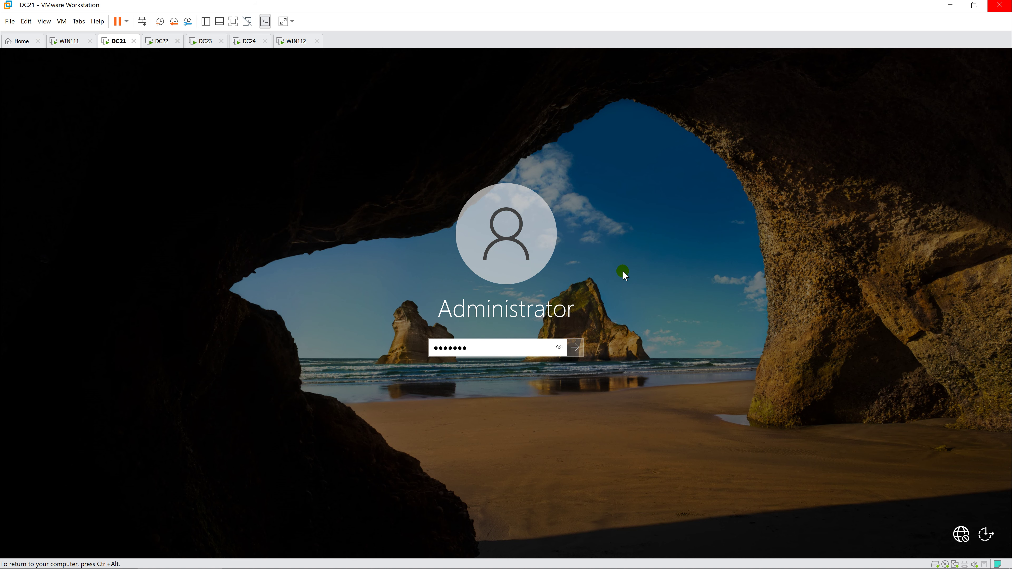
pyautogui.press('Return')
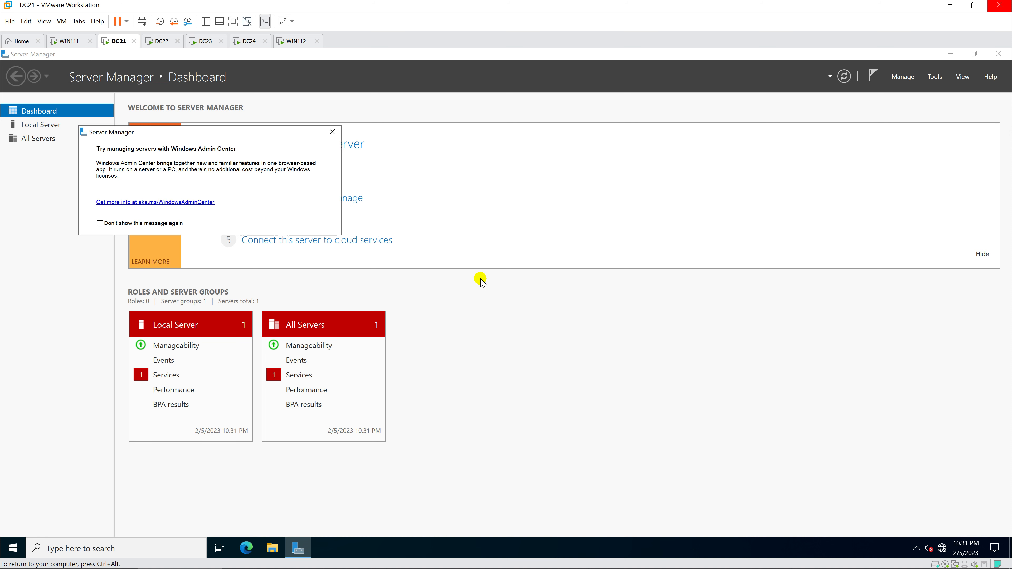
pyautogui.click(332, 132)
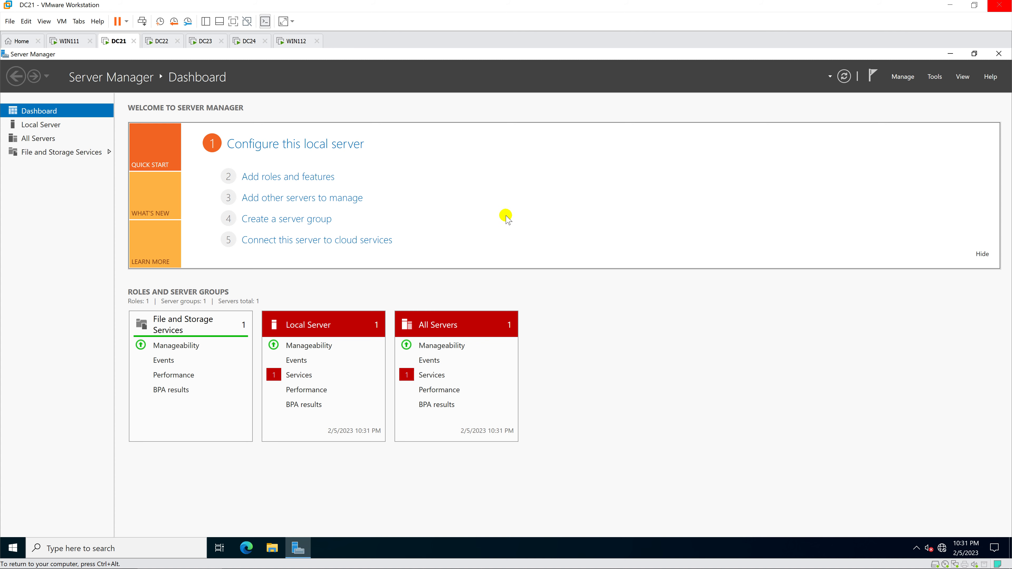
pyautogui.click(273, 548)
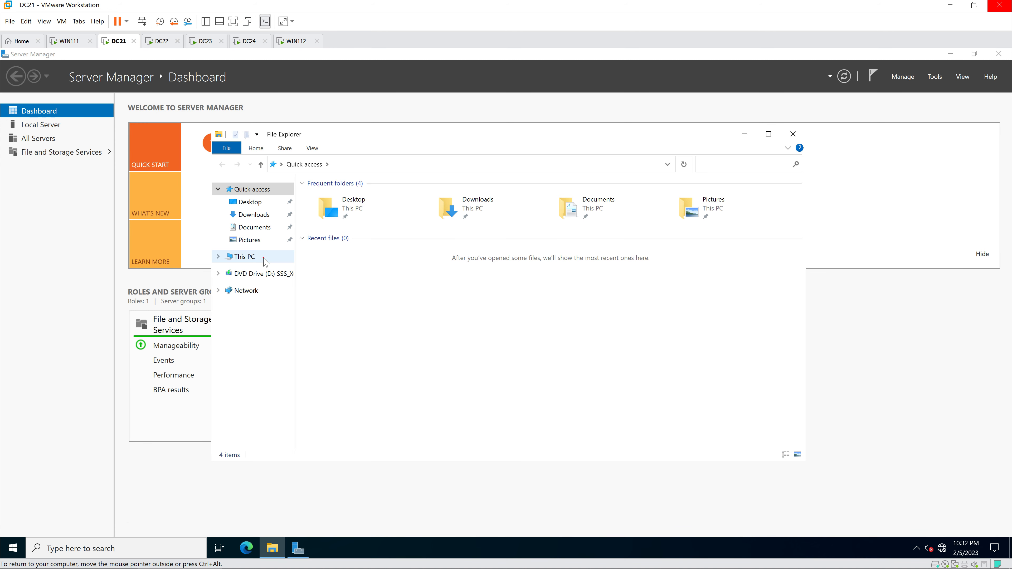
# Step: Create a new folder named DataSite1 on Local Disk (C:)
pyautogui.click(263, 259)
pyautogui.doubleClick(331, 301)
pyautogui.rightClick(355, 291)
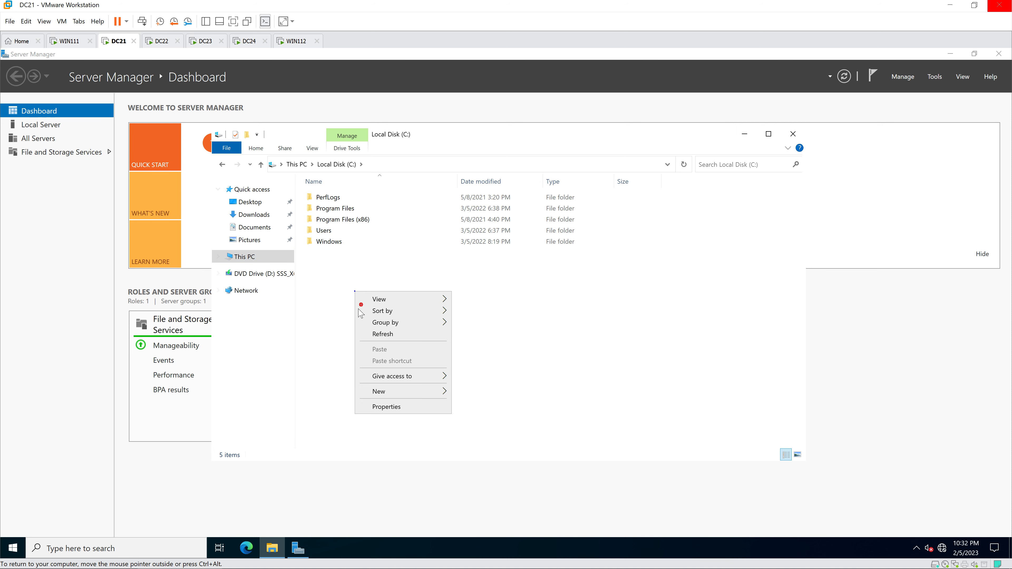
pyautogui.moveTo(393, 392)
pyautogui.click(515, 392)
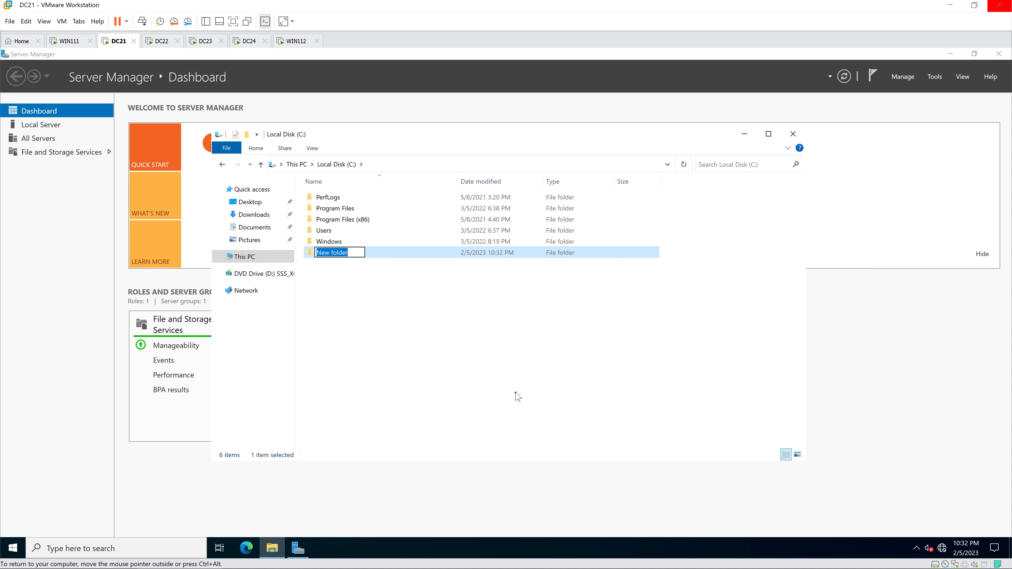
pyautogui.write('Data')
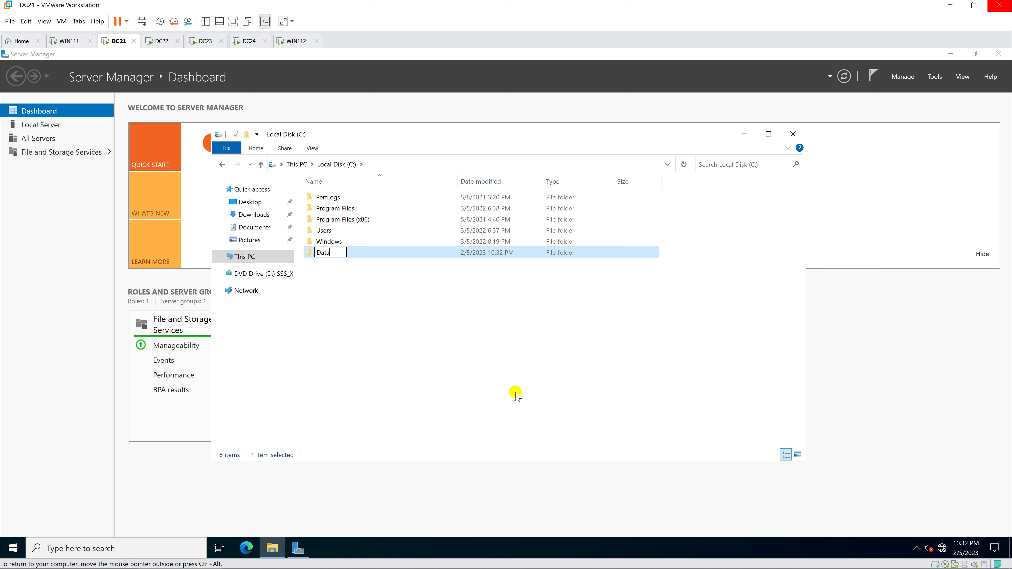
pyautogui.write('Site1')
pyautogui.press('Return')
# Step: Share DataSite1 with Everyone granted Full Control, then open the empty folder
pyautogui.rightClick(360, 254)
pyautogui.click(392, 433)
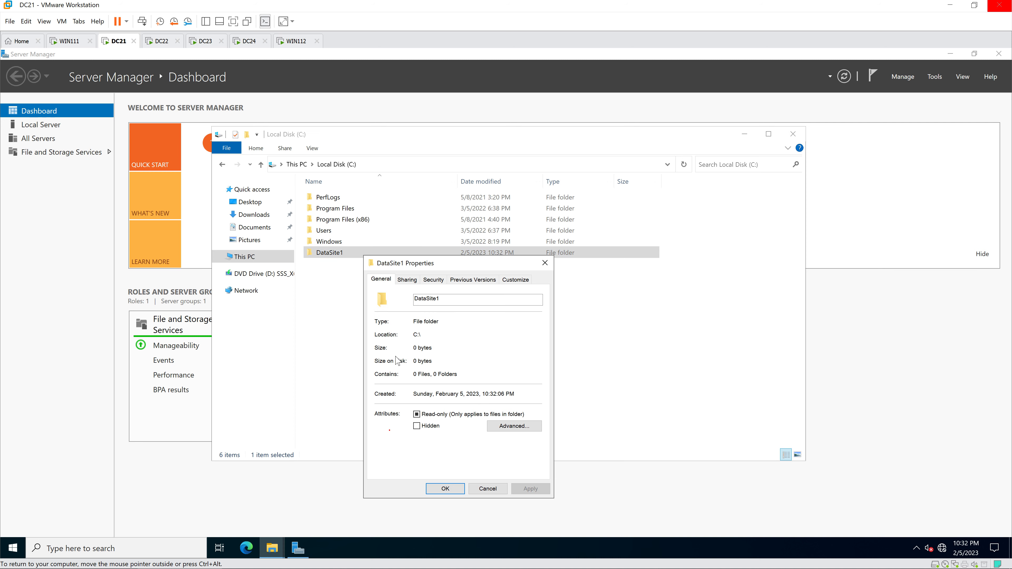
pyautogui.click(406, 279)
pyautogui.click(403, 400)
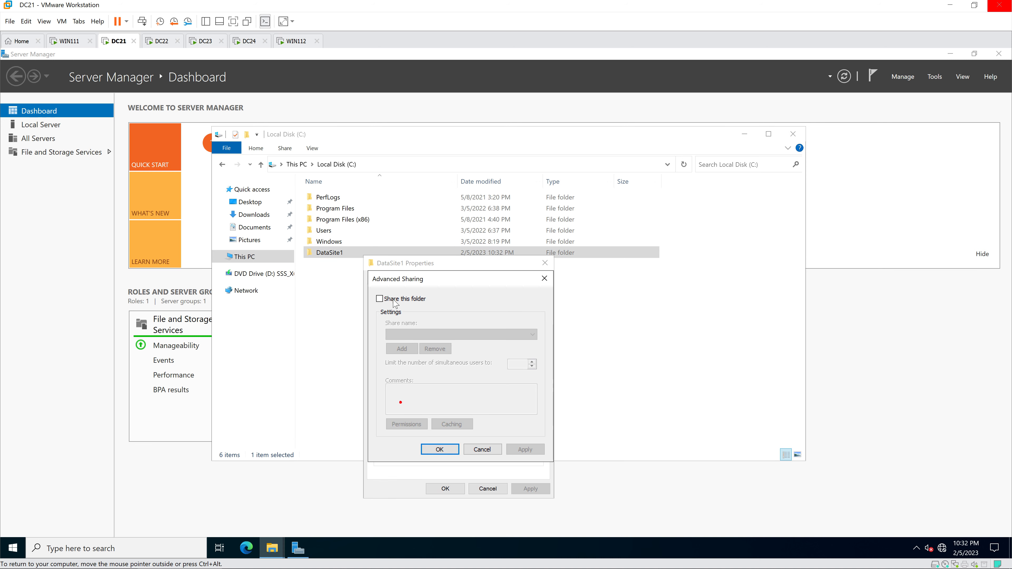
pyautogui.click(380, 298)
pyautogui.click(402, 422)
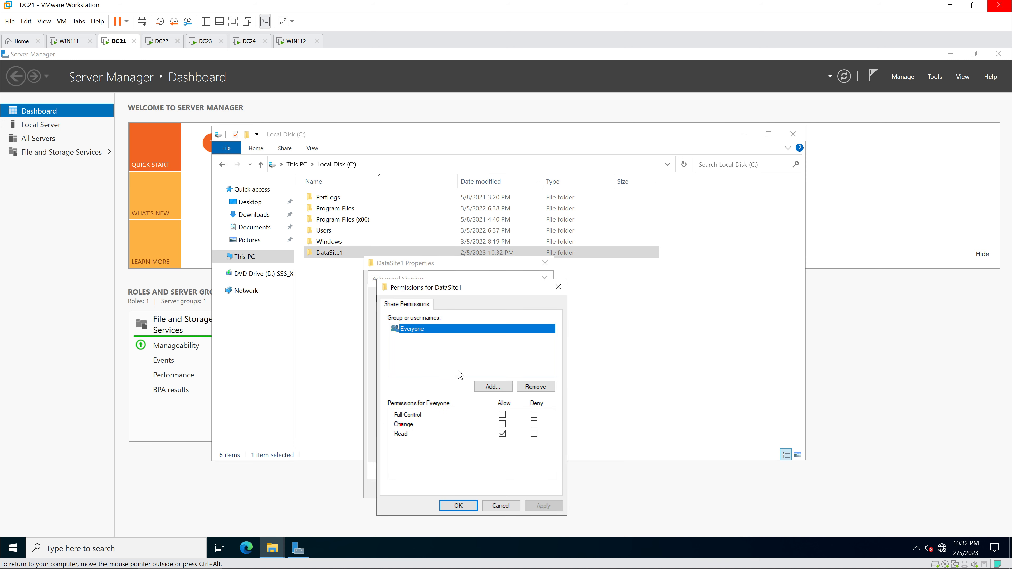
pyautogui.click(502, 414)
pyautogui.click(454, 505)
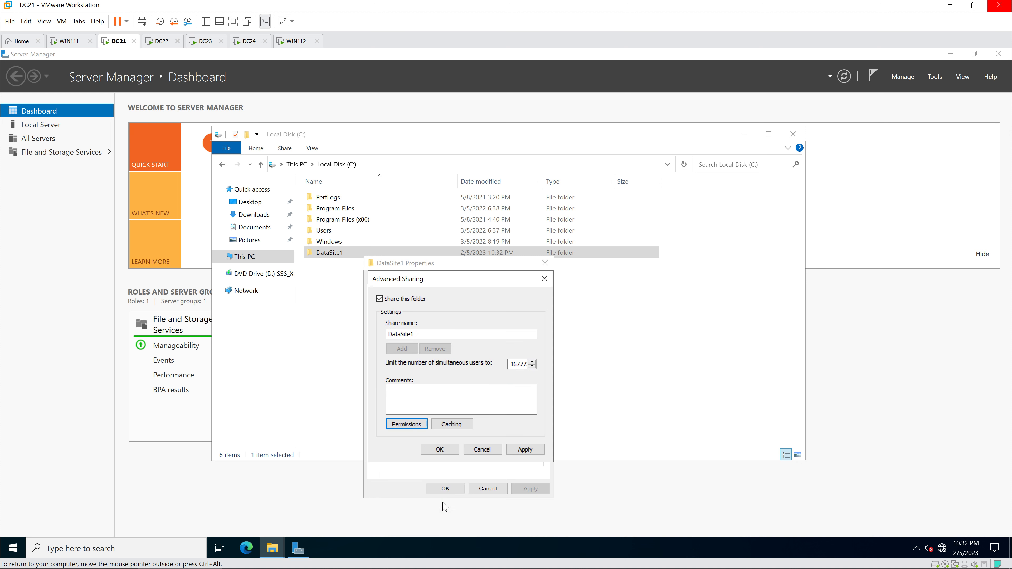
pyautogui.click(443, 456)
pyautogui.click(445, 488)
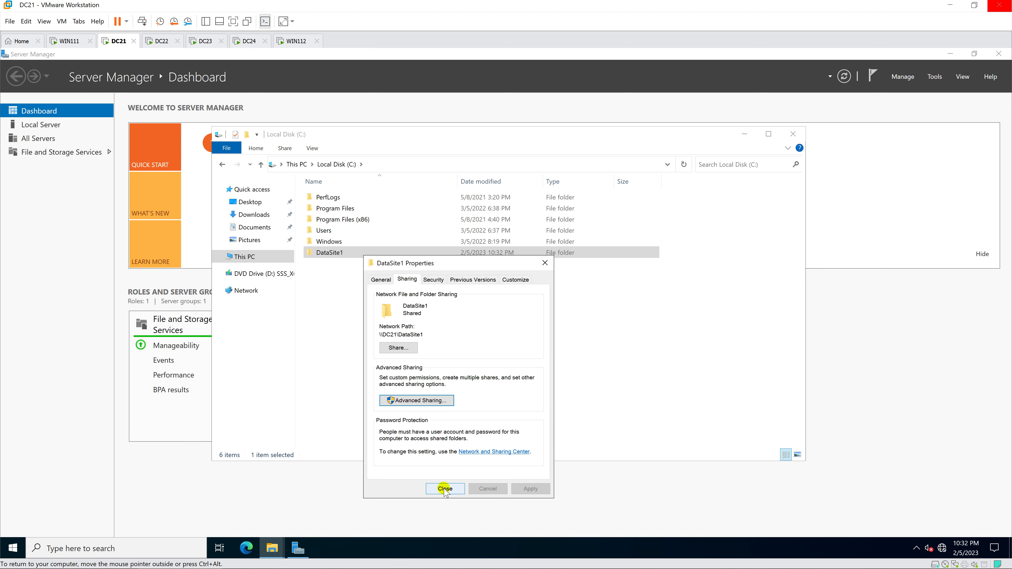
pyautogui.doubleClick(339, 253)
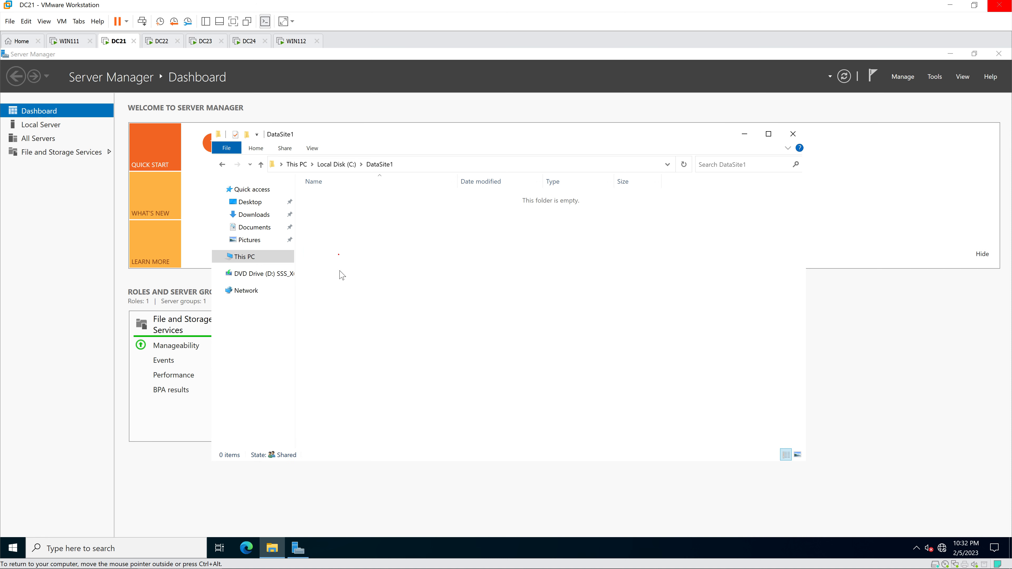
# Step: Create a text document named 'data site1' in DataSite1 and open it in Notepad
pyautogui.rightClick(340, 271)
pyautogui.moveTo(377, 398)
pyautogui.click(488, 449)
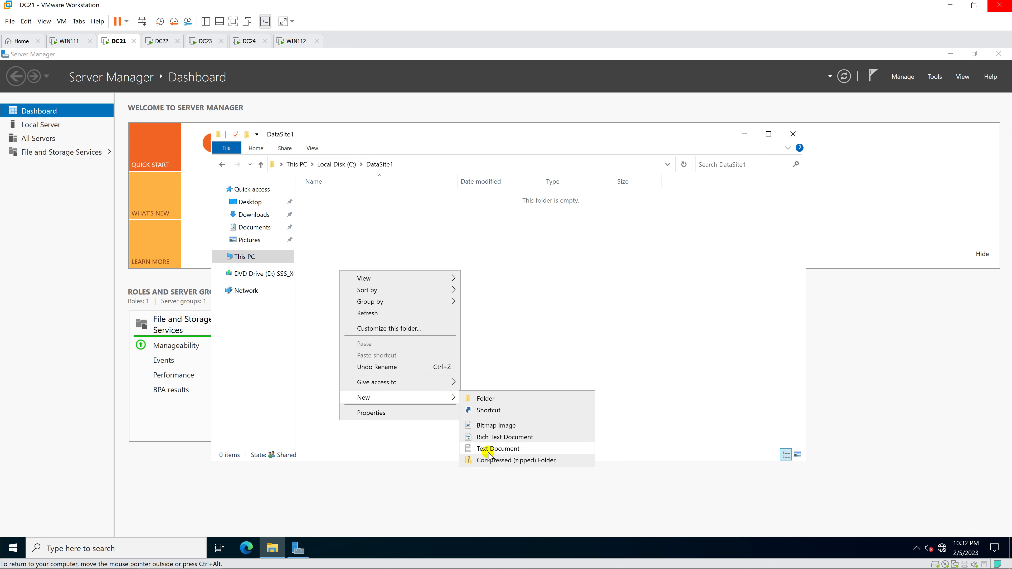
pyautogui.write('data')
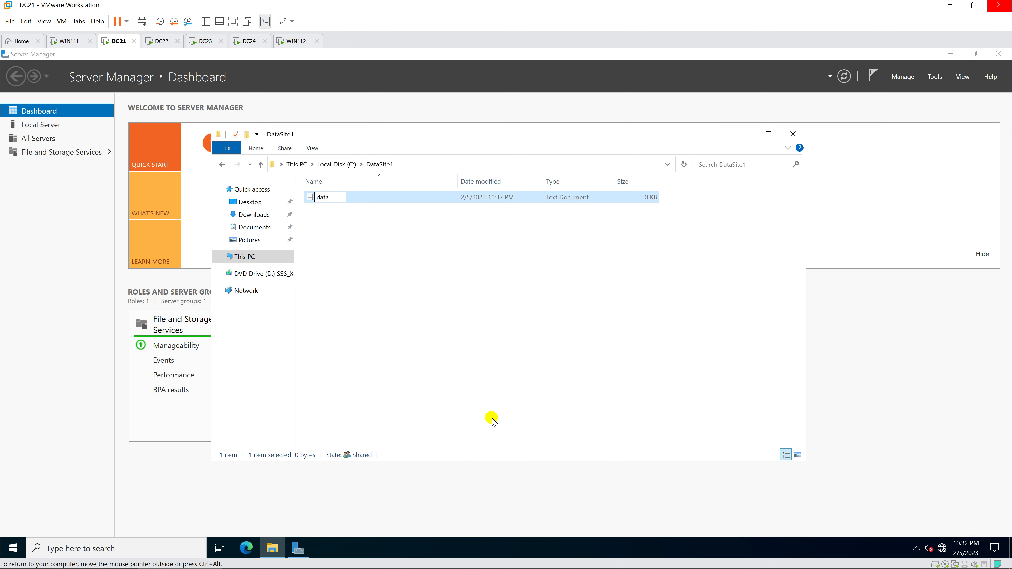
pyautogui.write(' site1')
pyautogui.click(383, 292)
pyautogui.doubleClick(353, 201)
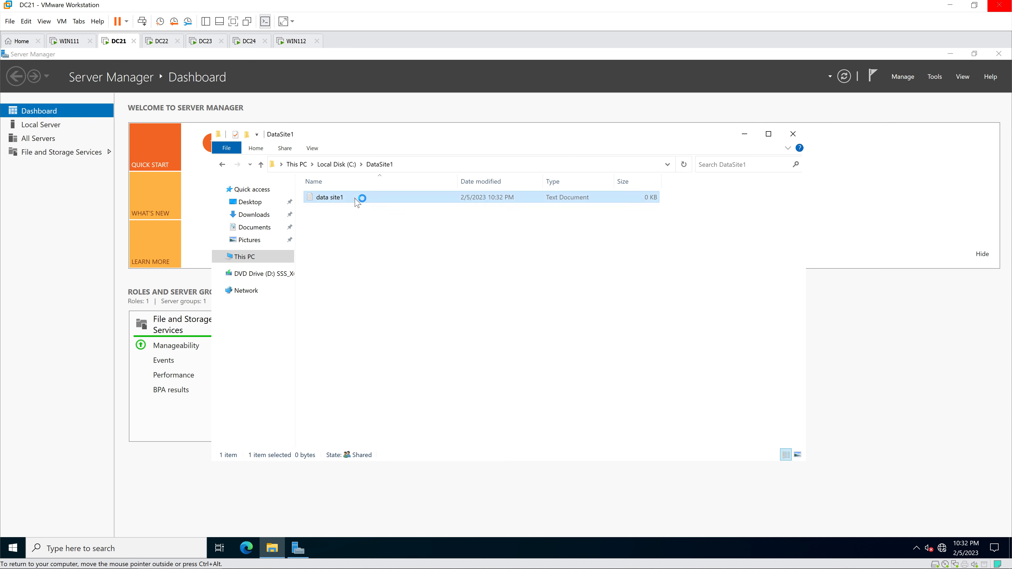
# Step: Write 'This is data of site1', save and close the file, then switch to DC22
pyautogui.write('This is da ta')
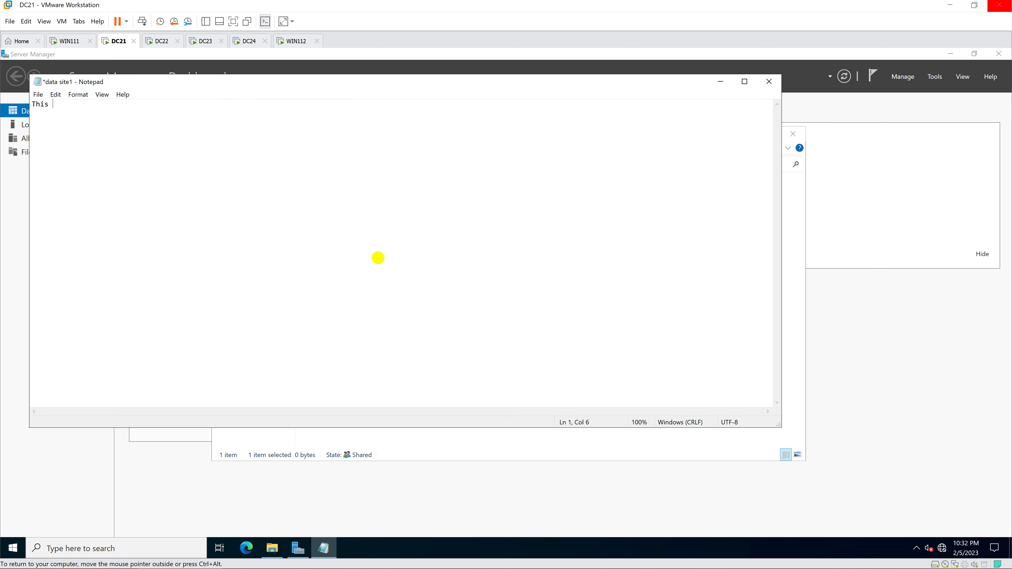
pyautogui.press('BackSpace')
pyautogui.press('BackSpace')
pyautogui.press('BackSpace')
pyautogui.press('BackSpace')
pyautogui.write('ata si')
pyautogui.press('BackSpace')
pyautogui.press('BackSpace')
pyautogui.write('of site1')
pyautogui.click(38, 95)
pyautogui.click(65, 140)
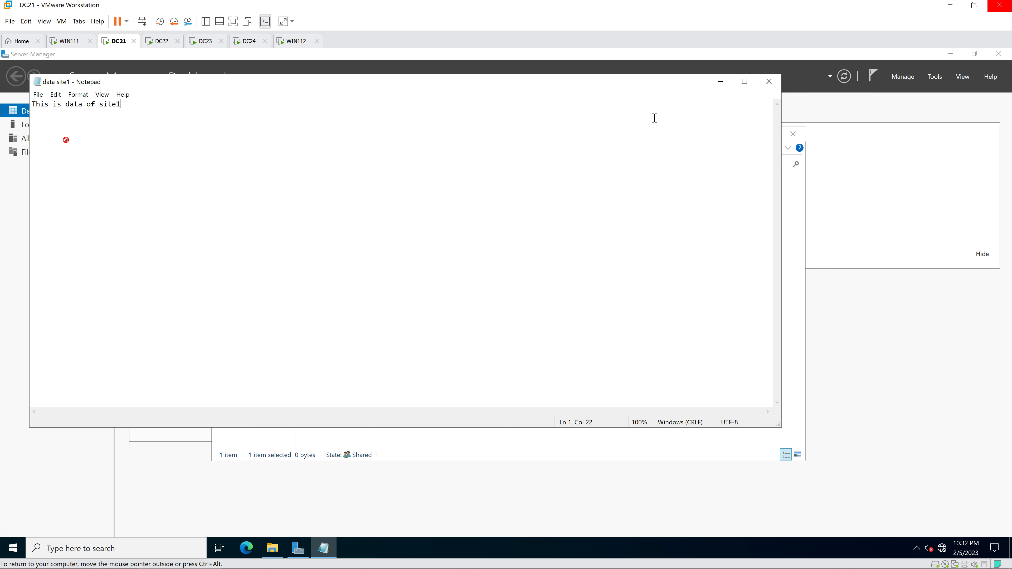
pyautogui.click(769, 81)
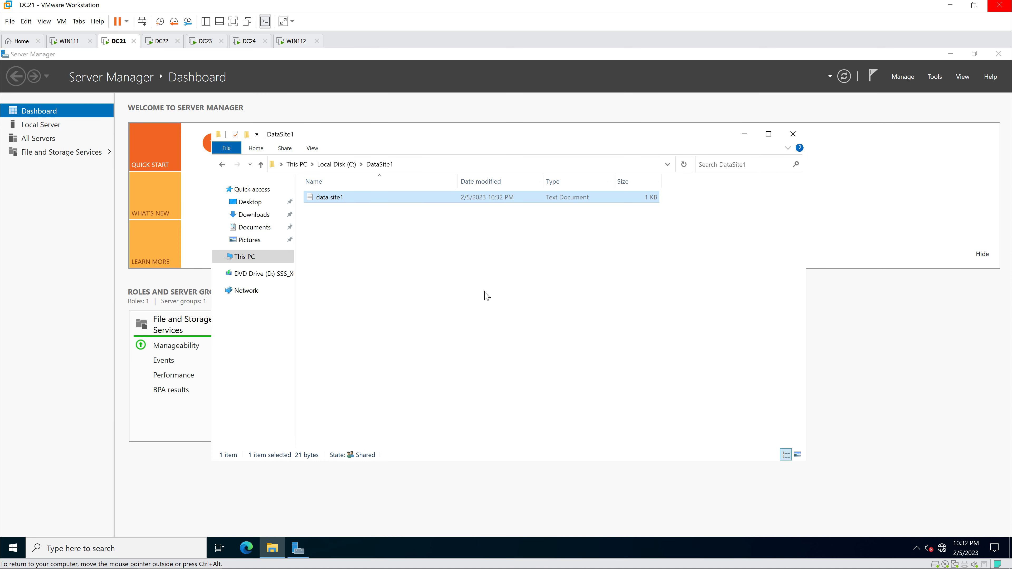
pyautogui.click(484, 294)
pyautogui.click(459, 282)
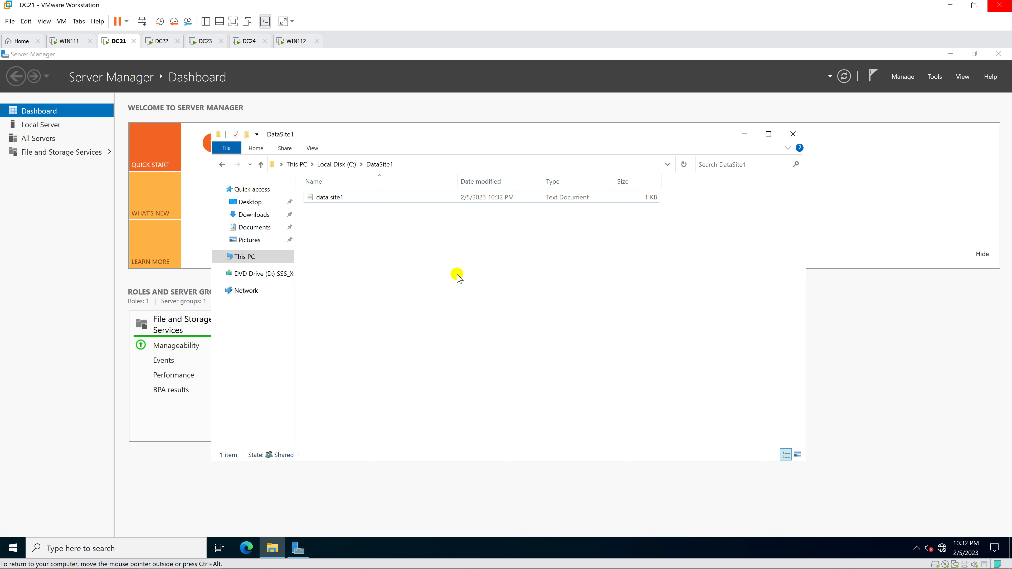
pyautogui.click(162, 42)
pyautogui.click(412, 251)
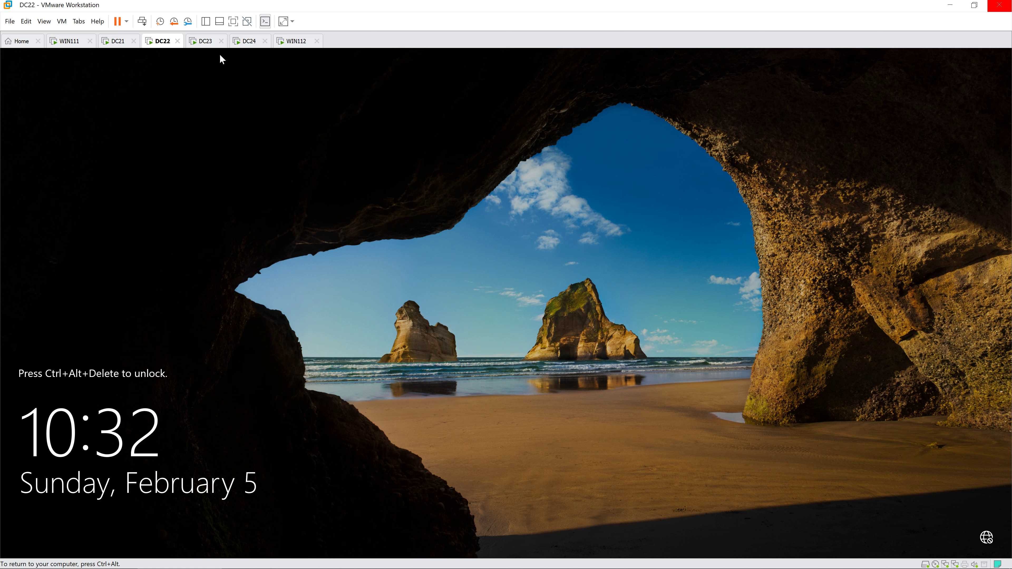
# Step: Sign in to DC24 as Administrator, dismissing the Admin Center prompt and the Start menu
pyautogui.click(242, 43)
pyautogui.click(428, 225)
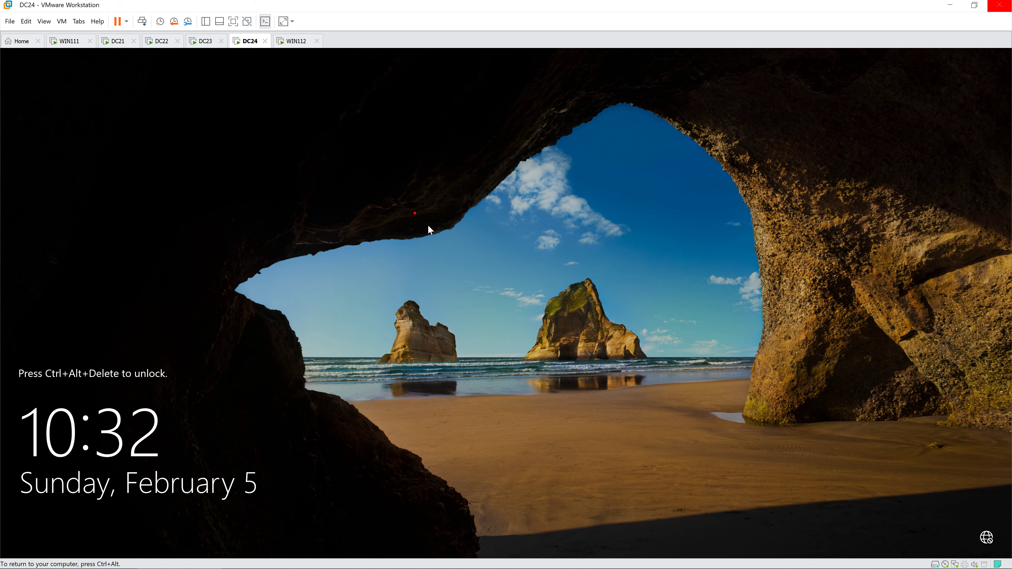
pyautogui.press('ctrl+alt+Insert')
pyautogui.write('*******')
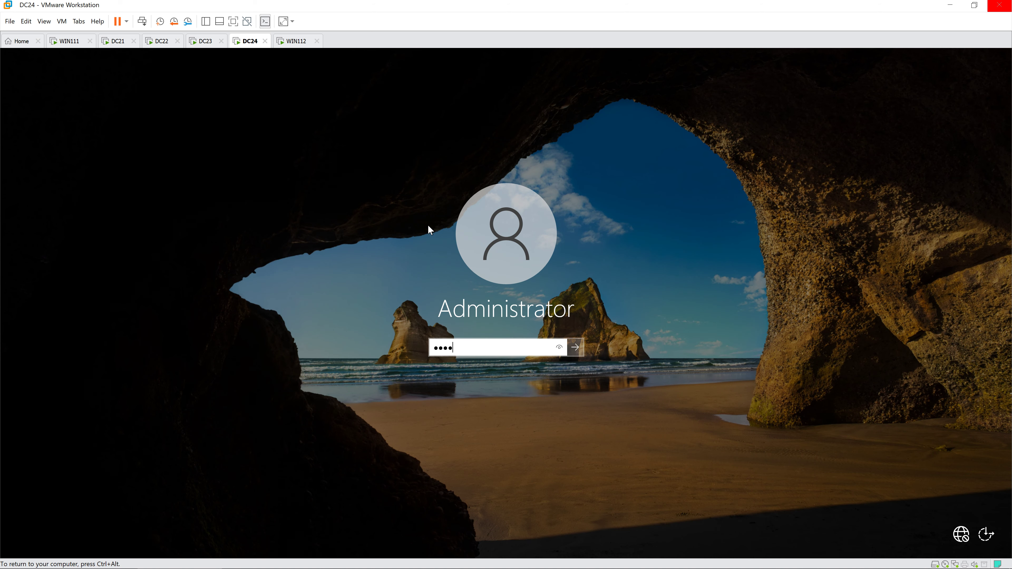
pyautogui.write('*')
pyautogui.press('Return')
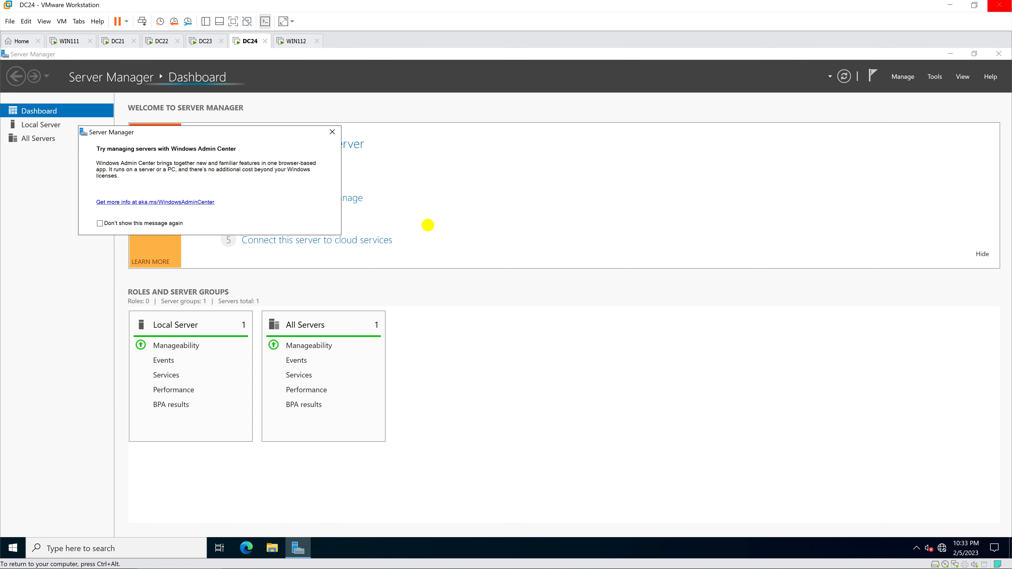
pyautogui.click(332, 132)
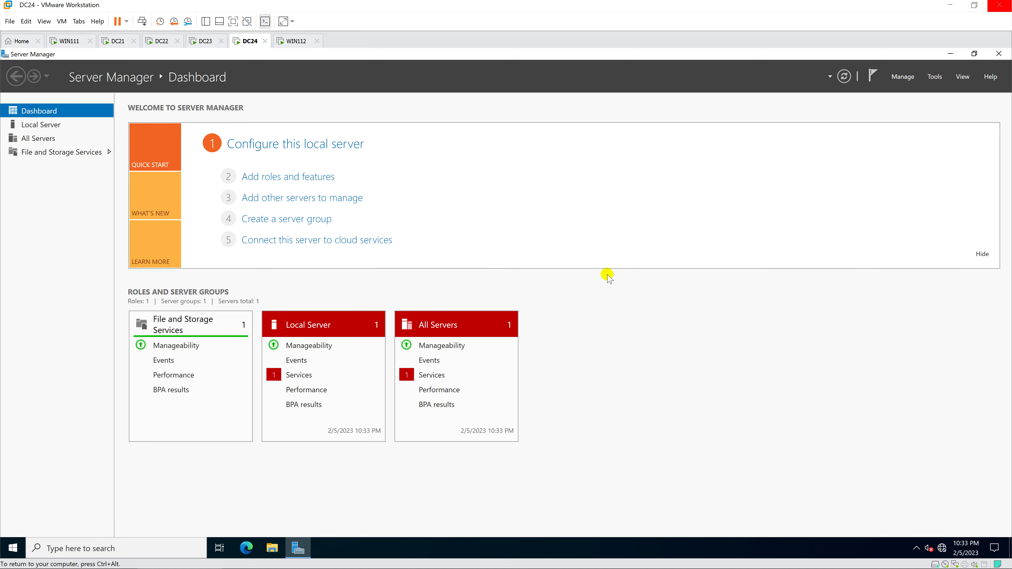
pyautogui.press('super')
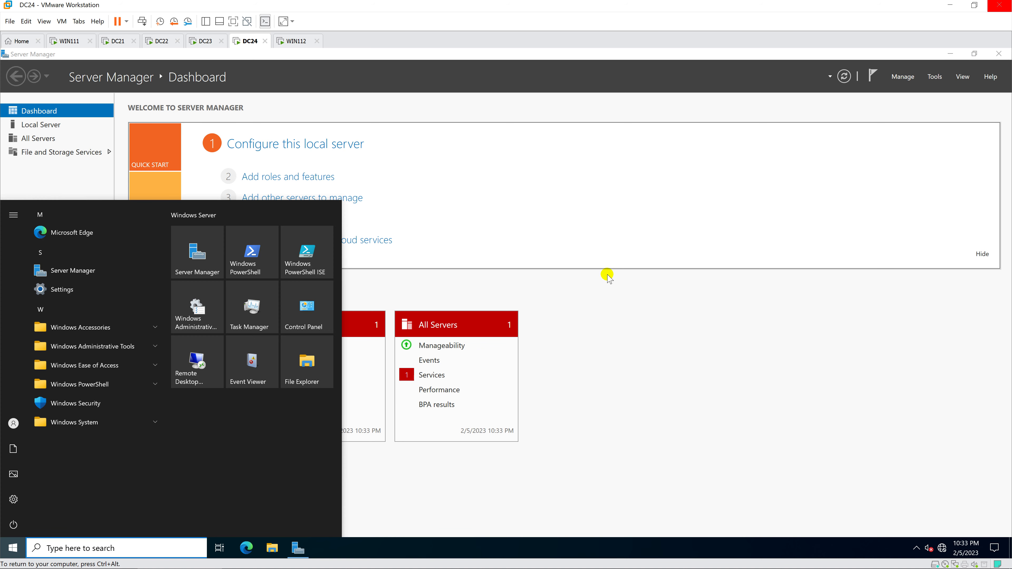
pyautogui.click(635, 316)
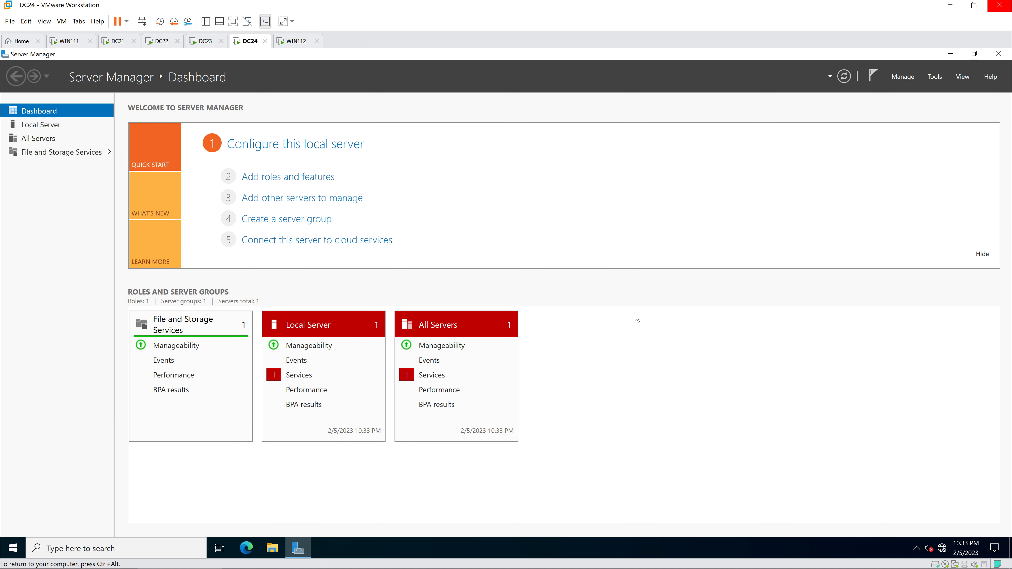
# Step: Create a new folder named DataSite2 on DC24's Local Disk (C:)
pyautogui.click(272, 546)
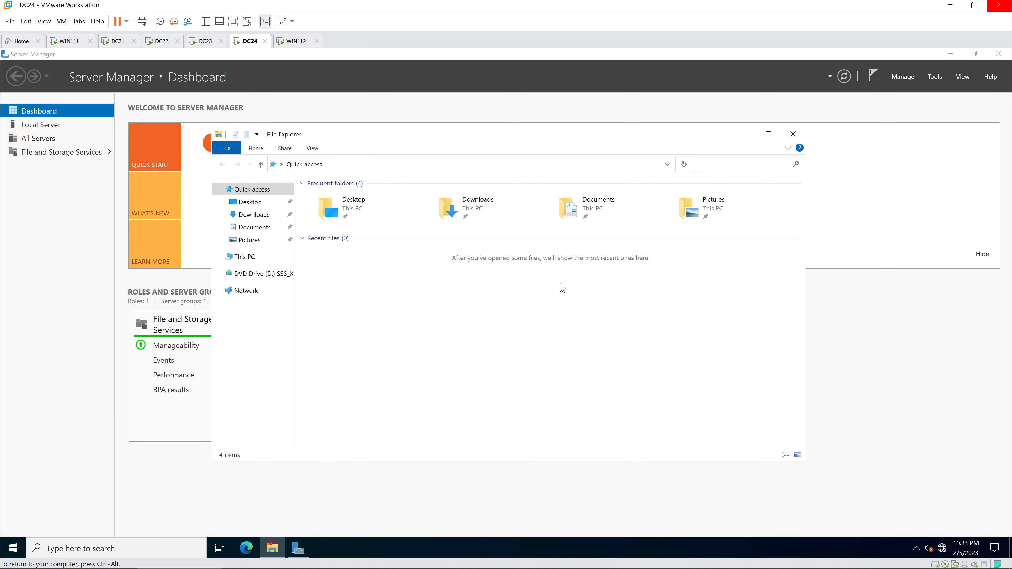
pyautogui.click(252, 260)
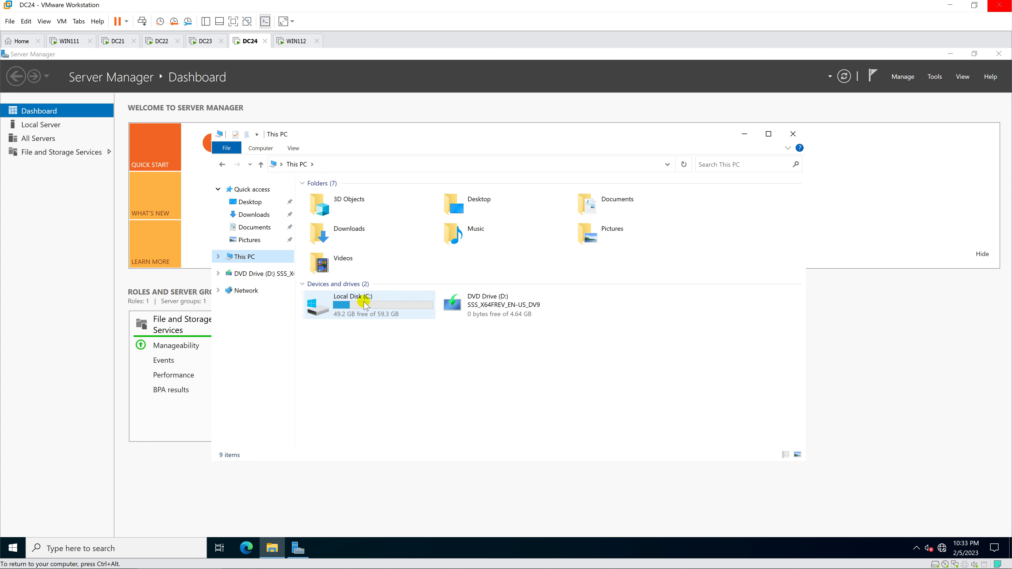
pyautogui.doubleClick(360, 303)
pyautogui.rightClick(345, 281)
pyautogui.moveTo(376, 381)
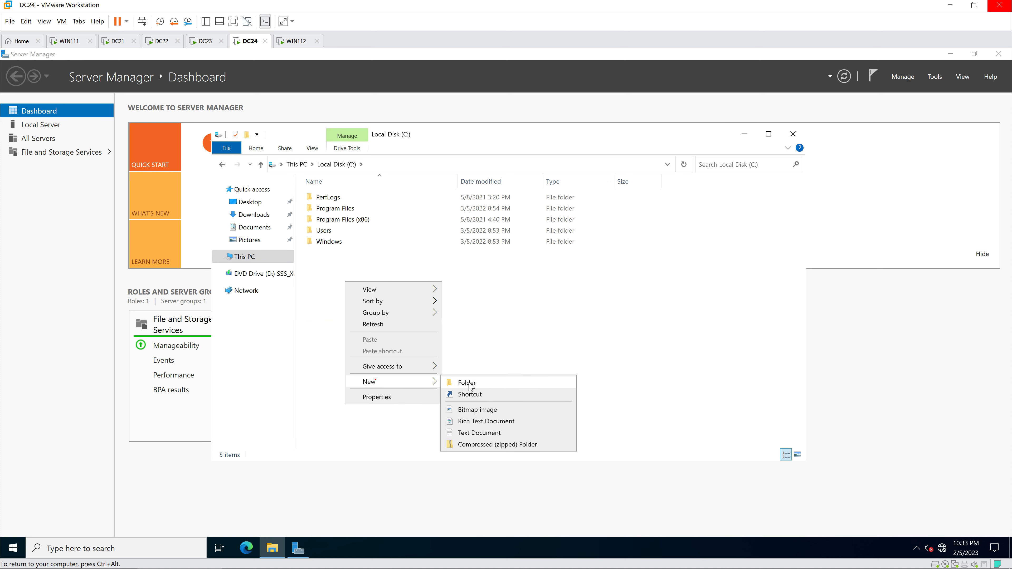
pyautogui.click(494, 379)
pyautogui.write('Data')
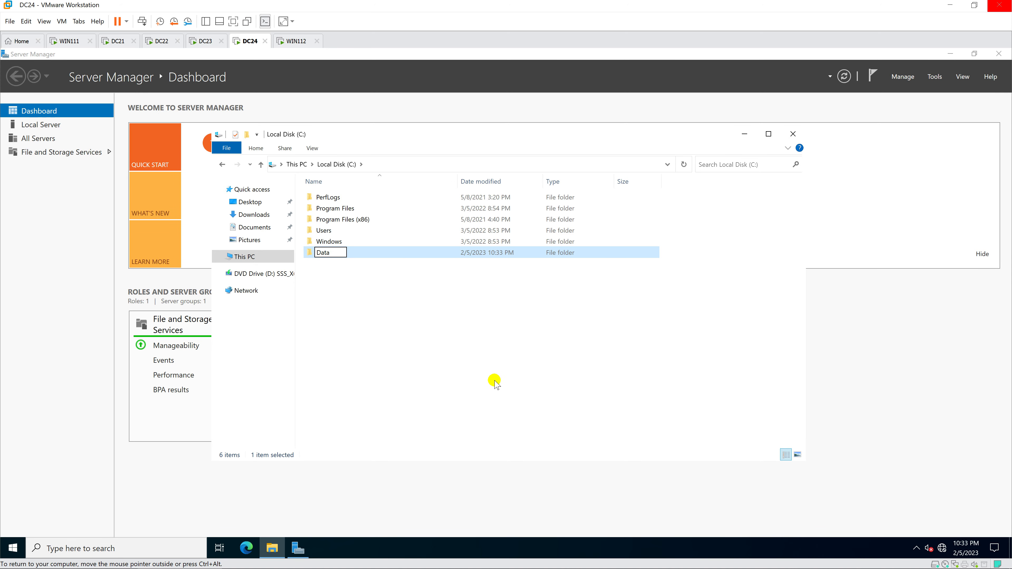
pyautogui.write('Site2')
pyautogui.click(494, 383)
# Step: Share DataSite2 with Everyone granted Full Control, then open the empty folder
pyautogui.rightClick(347, 252)
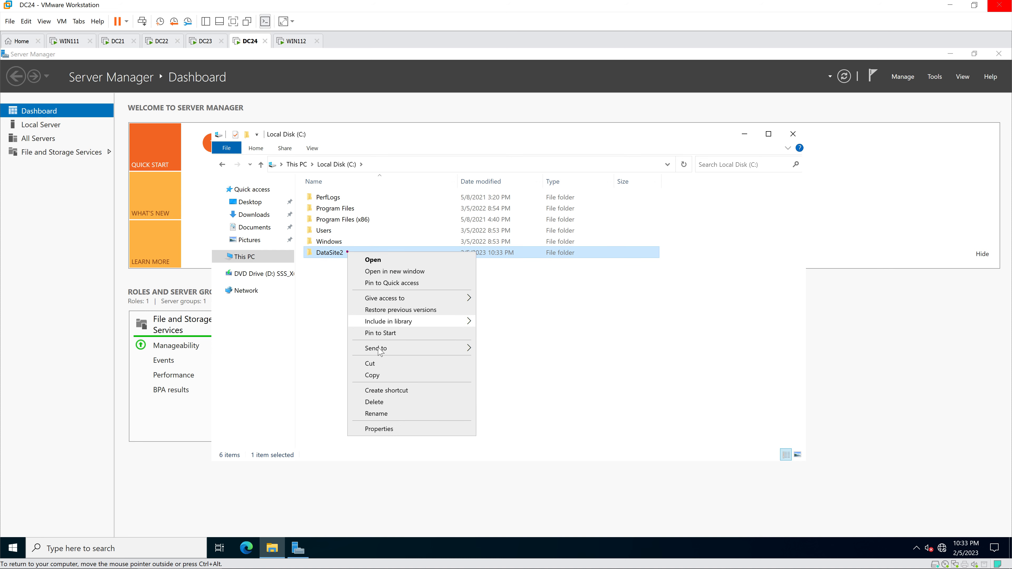
pyautogui.click(391, 427)
pyautogui.click(394, 276)
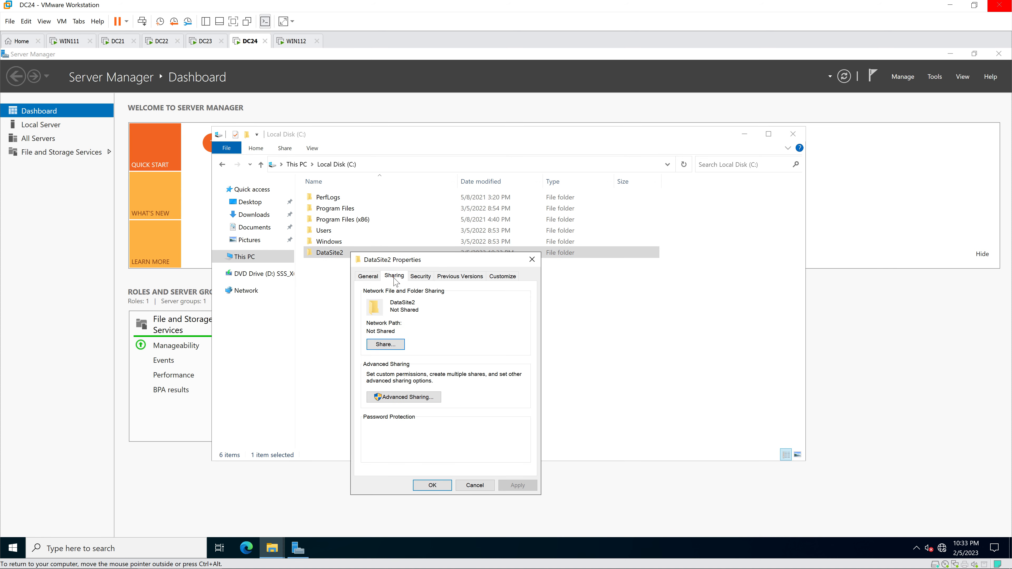
pyautogui.click(403, 397)
pyautogui.click(367, 295)
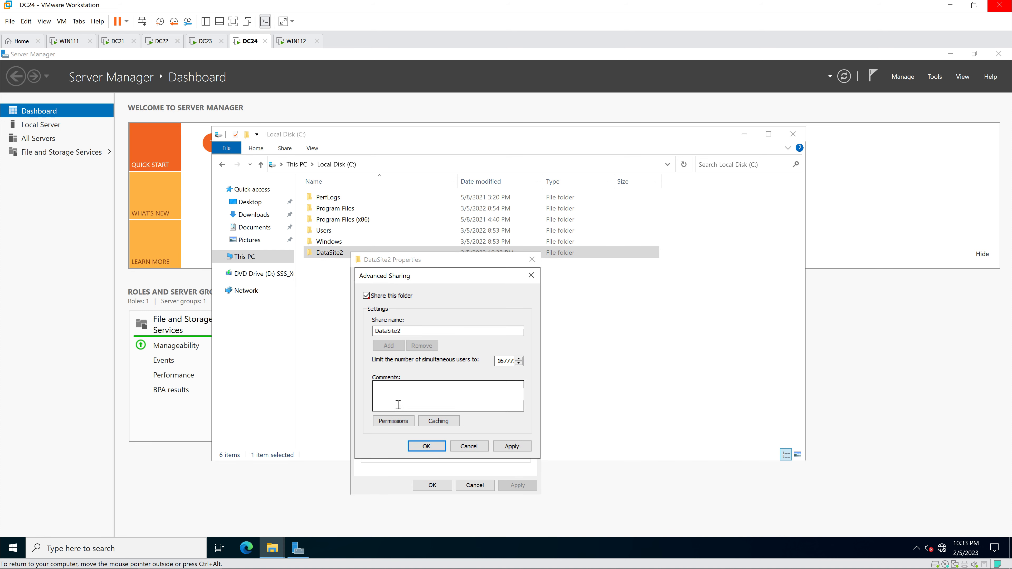
pyautogui.click(393, 421)
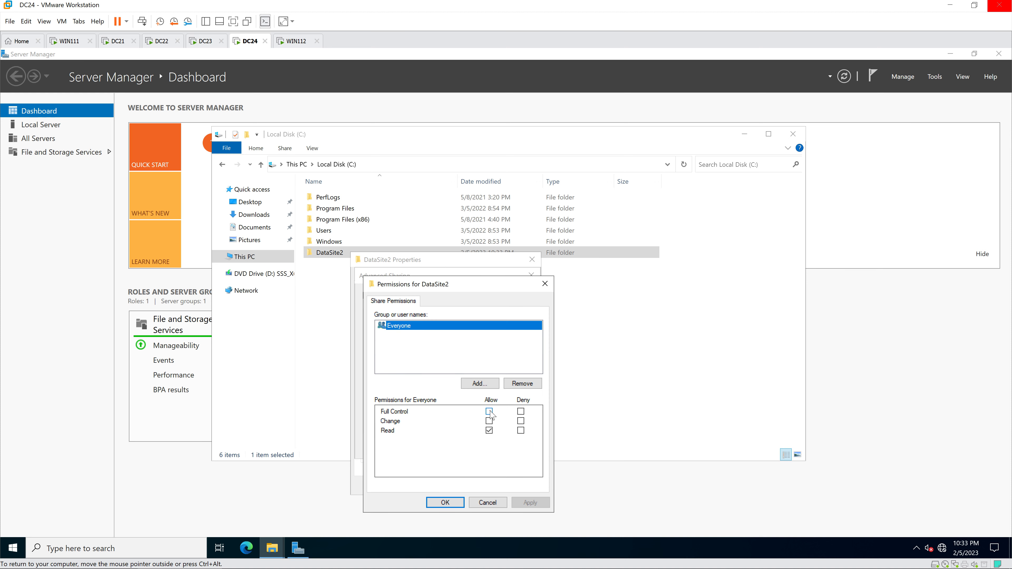
pyautogui.click(489, 412)
pyautogui.click(445, 503)
pyautogui.click(429, 486)
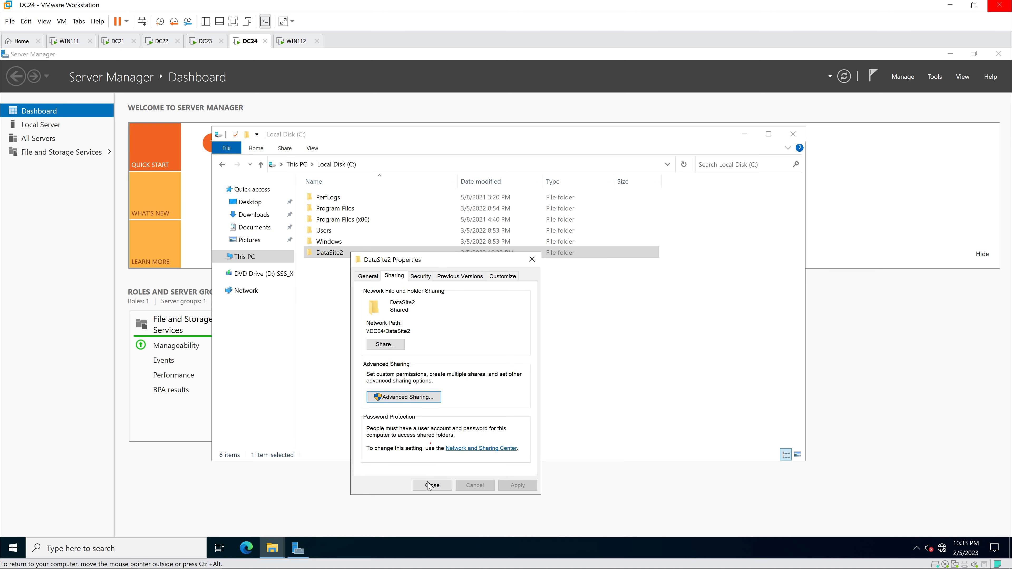
pyautogui.click(429, 485)
pyautogui.doubleClick(353, 254)
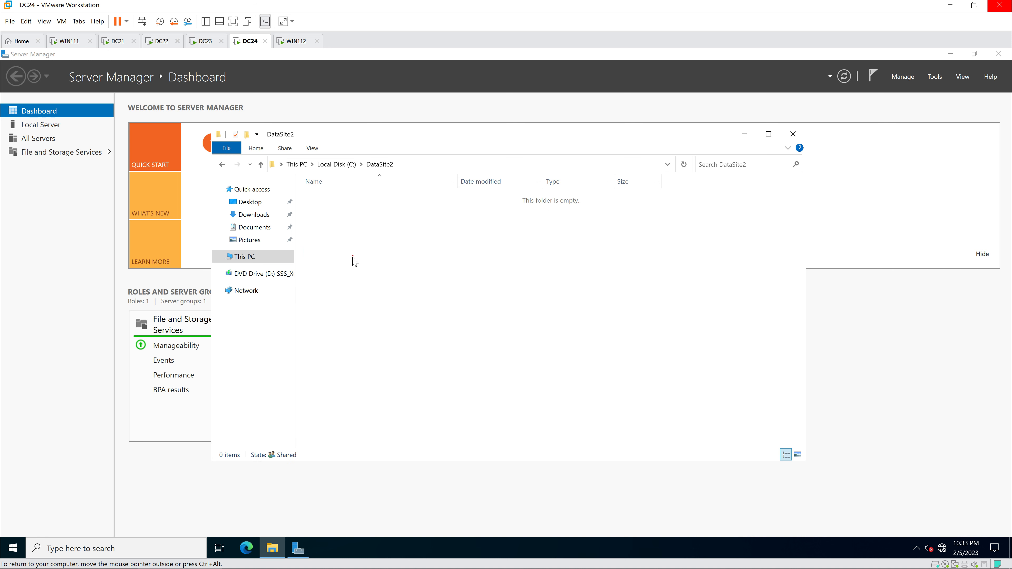
# Step: Create a text document named 'data site2' in DataSite2
pyautogui.rightClick(353, 260)
pyautogui.moveTo(387, 383)
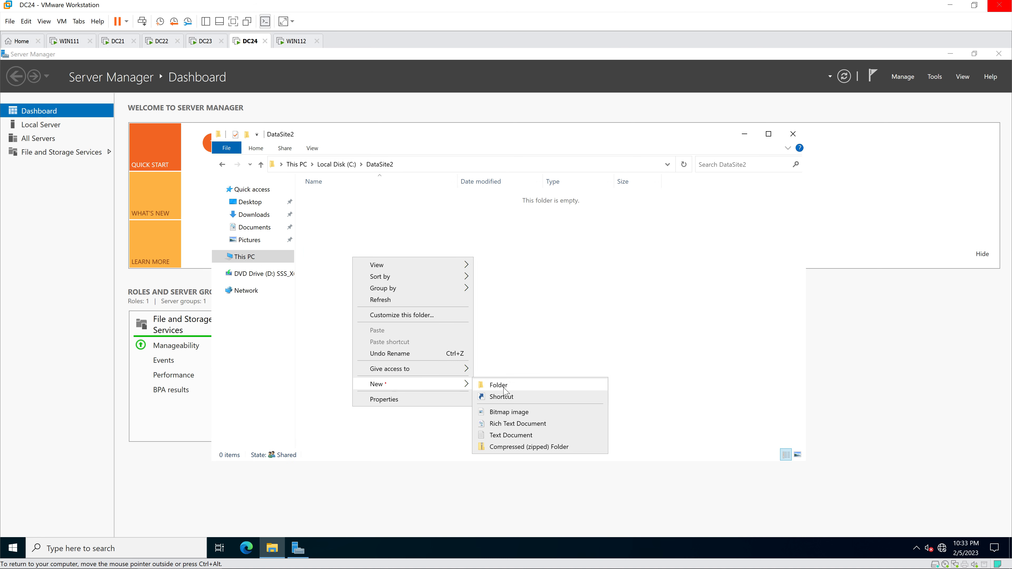
pyautogui.click(501, 436)
pyautogui.write('data')
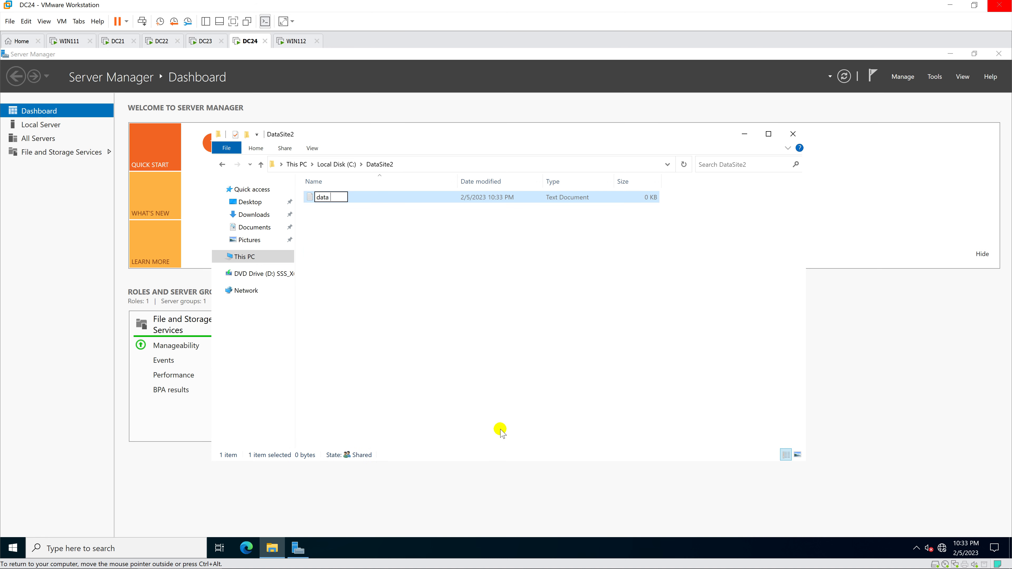
pyautogui.write(' site2')
pyautogui.click(447, 311)
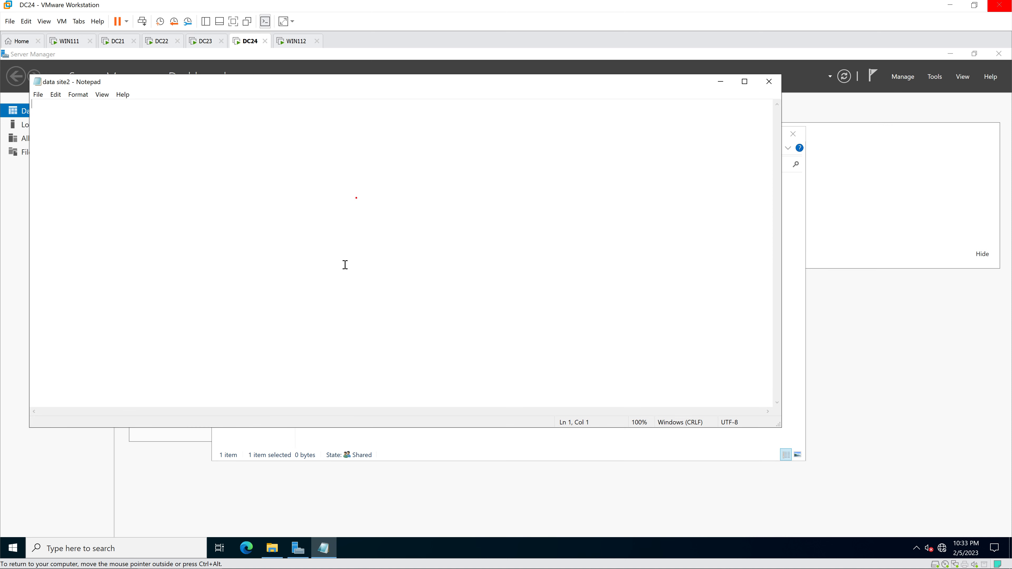
# Step: Write 'This is data of site2' in the file, save it, and close Notepad
pyautogui.write('This is')
pyautogui.write(' site2')
pyautogui.press('BackSpace')
pyautogui.press('BackSpace')
pyautogui.press('BackSpace')
pyautogui.press('BackSpace')
pyautogui.write('data ofsite2')
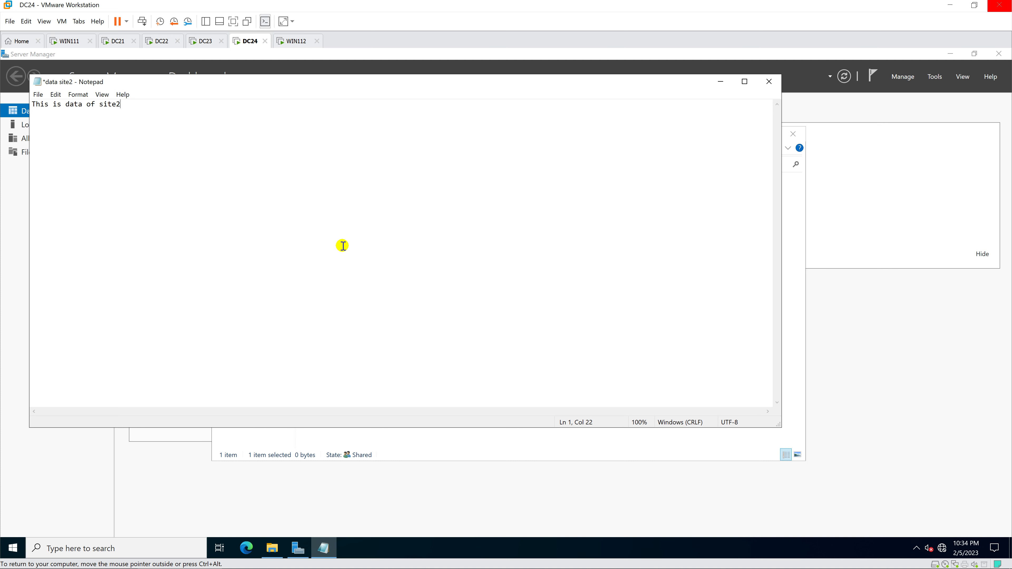
pyautogui.click(39, 95)
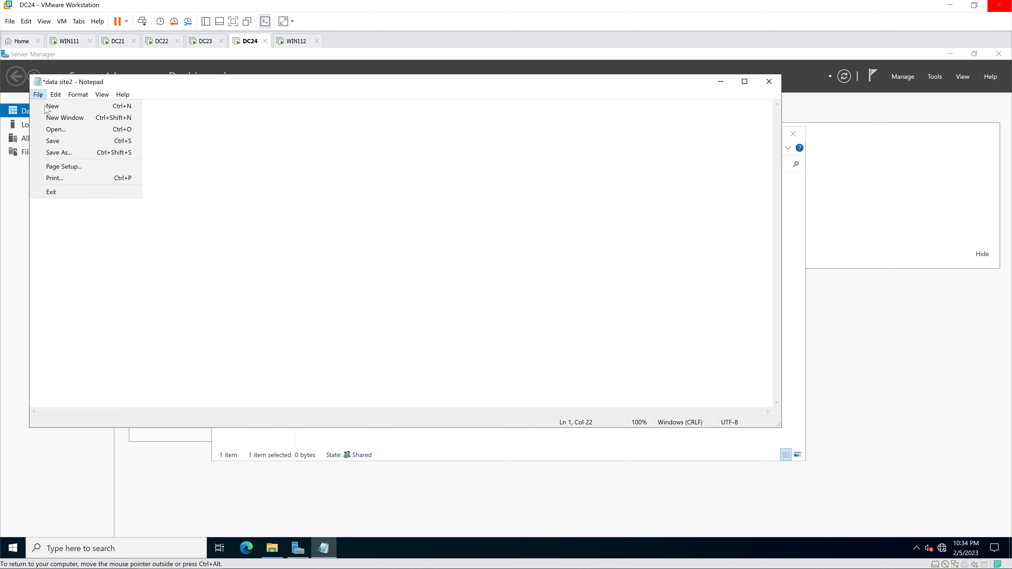
pyautogui.click(56, 141)
pyautogui.click(765, 83)
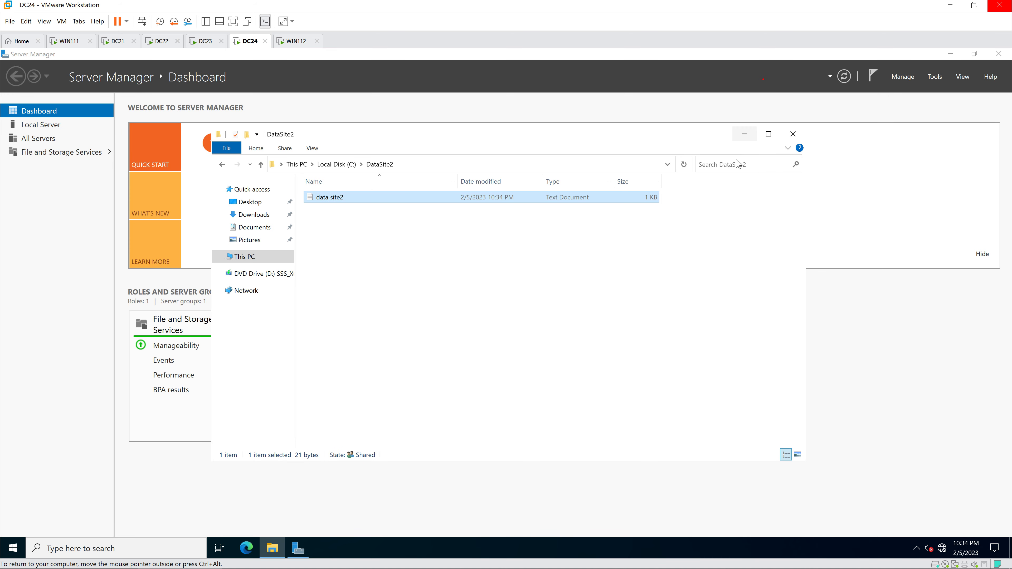
pyautogui.click(467, 269)
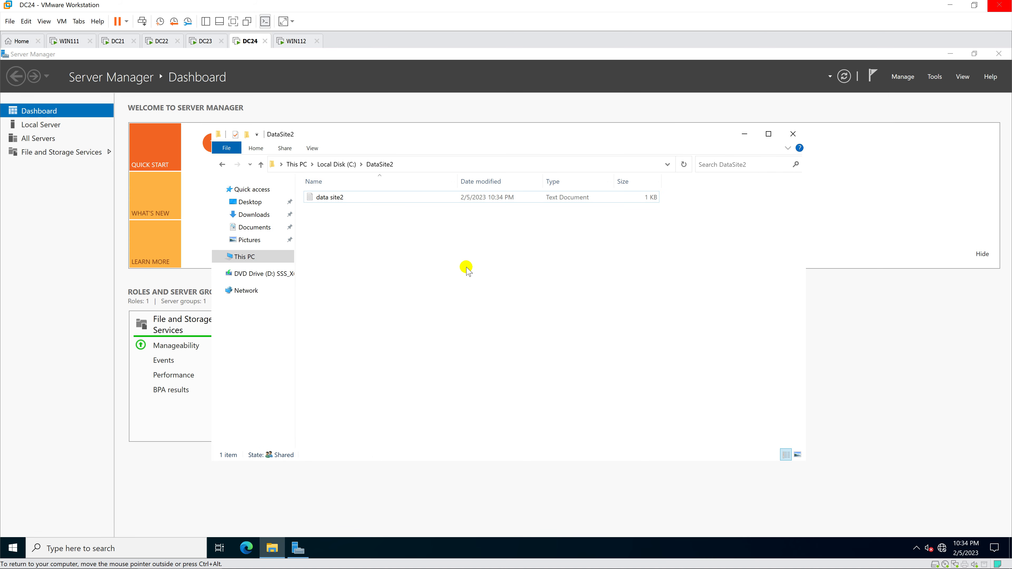
pyautogui.press('super')
# Step: On DC24, view the Ethernet0 details via ncpa.cpl, showing default gateway 10.0.3.23
pyautogui.write('ncpa.cpl')
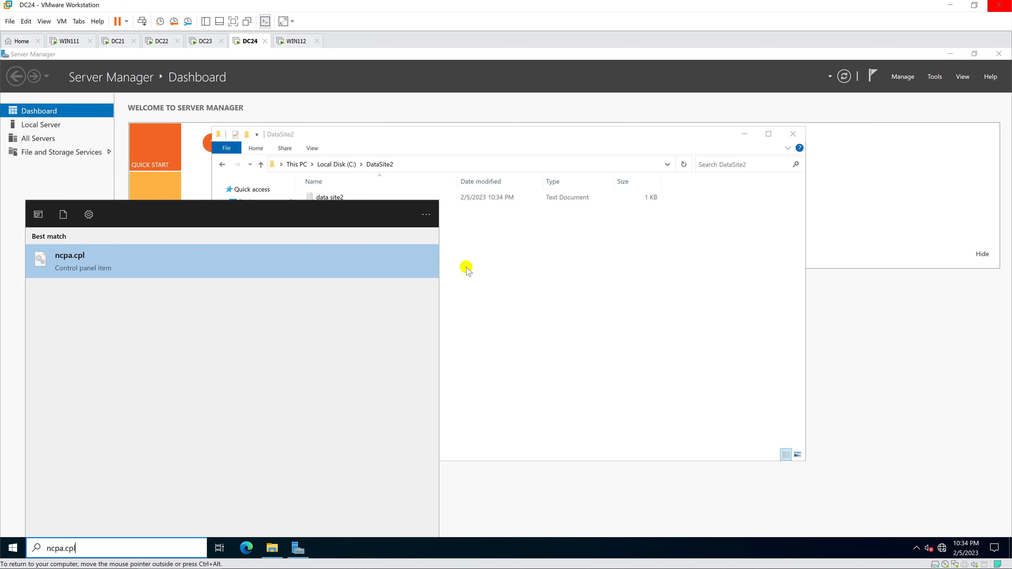
pyautogui.press('Return')
pyautogui.doubleClick(320, 219)
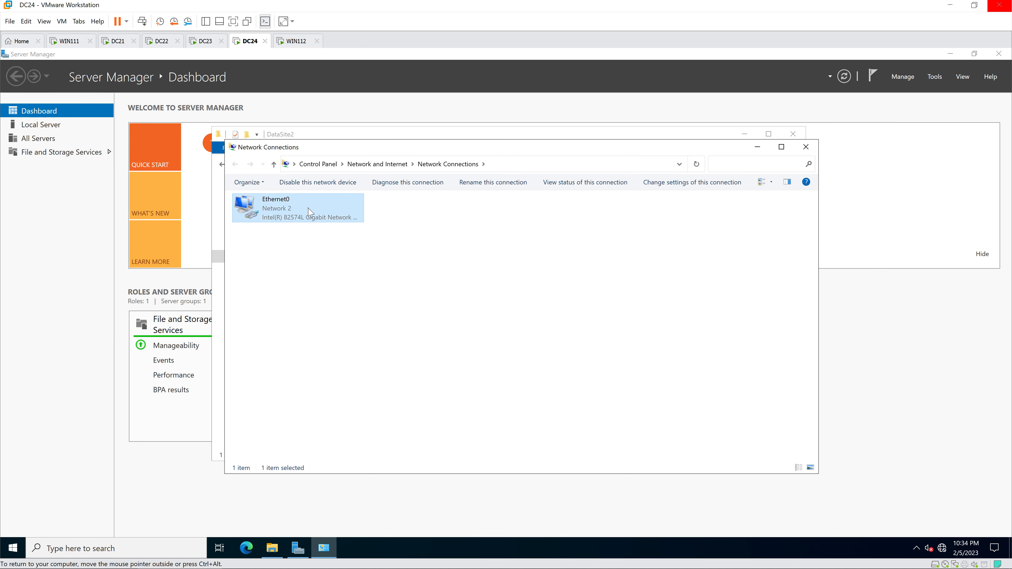
pyautogui.click(446, 287)
pyautogui.click(505, 292)
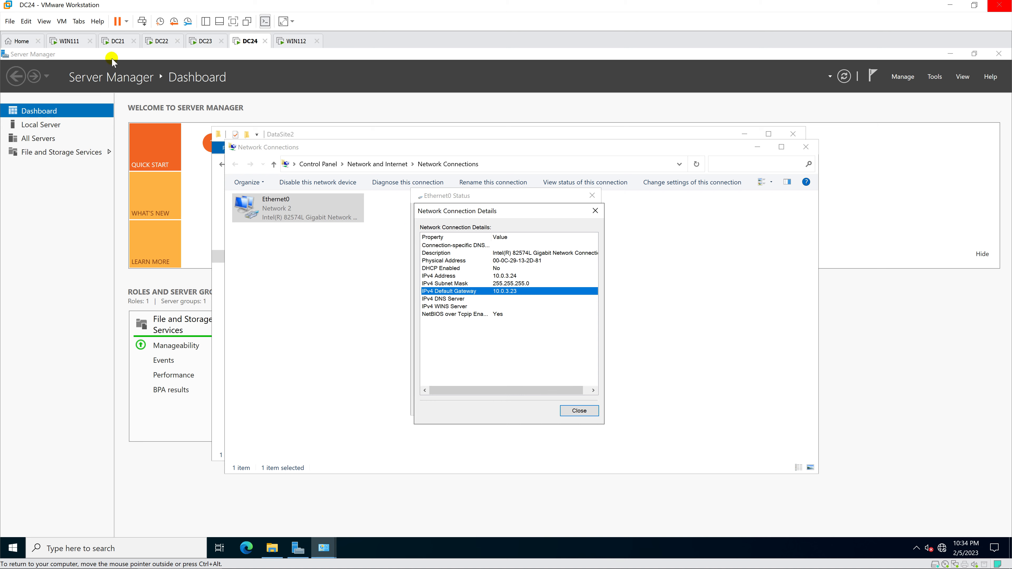
# Step: On DC21, view the Ethernet0 details, showing default gateway 10.0.0.22
pyautogui.click(115, 41)
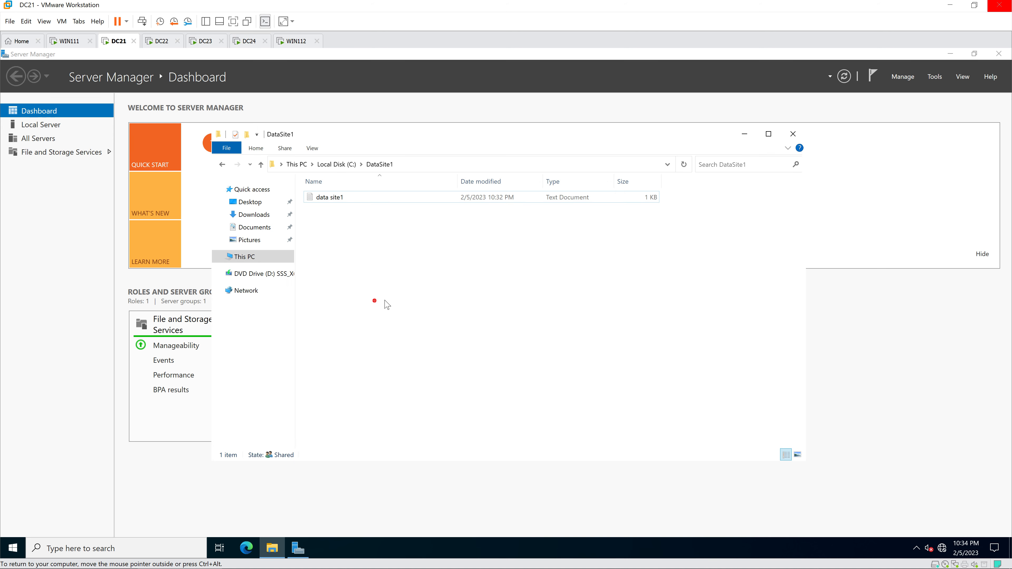
pyautogui.press('super')
pyautogui.write('ncpa.cpl')
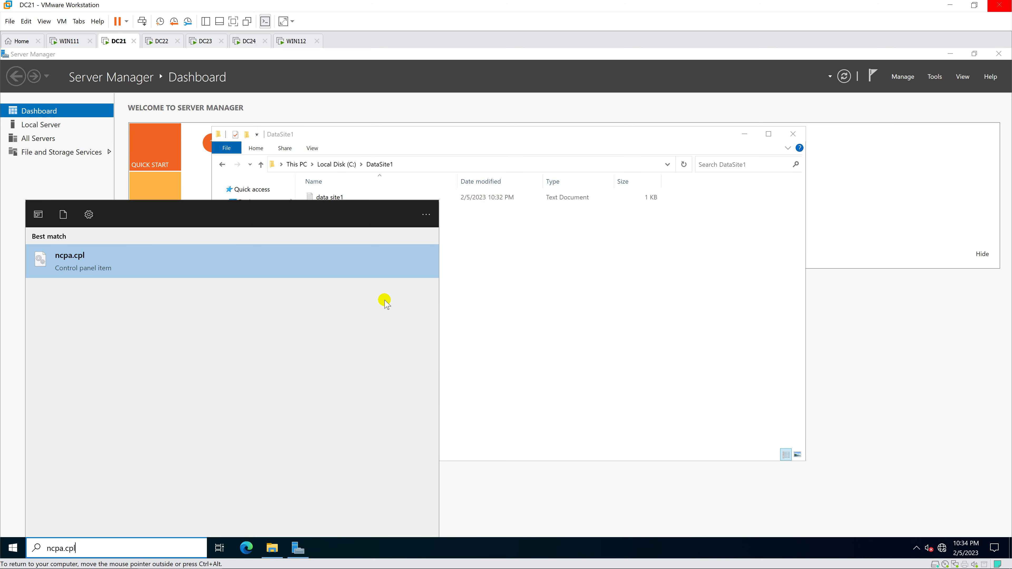
pyautogui.press('Return')
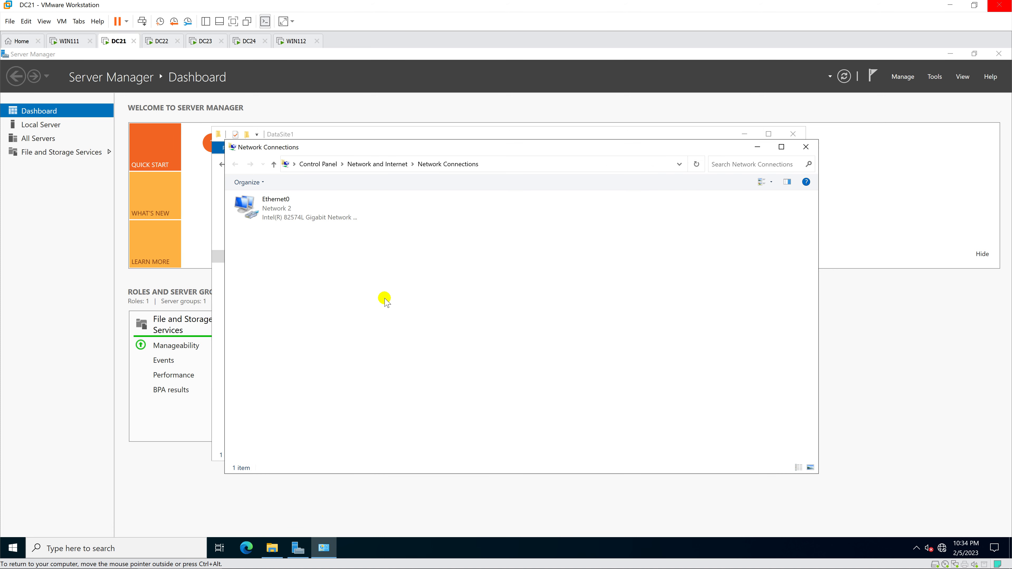
pyautogui.click(297, 210)
pyautogui.doubleClick(296, 211)
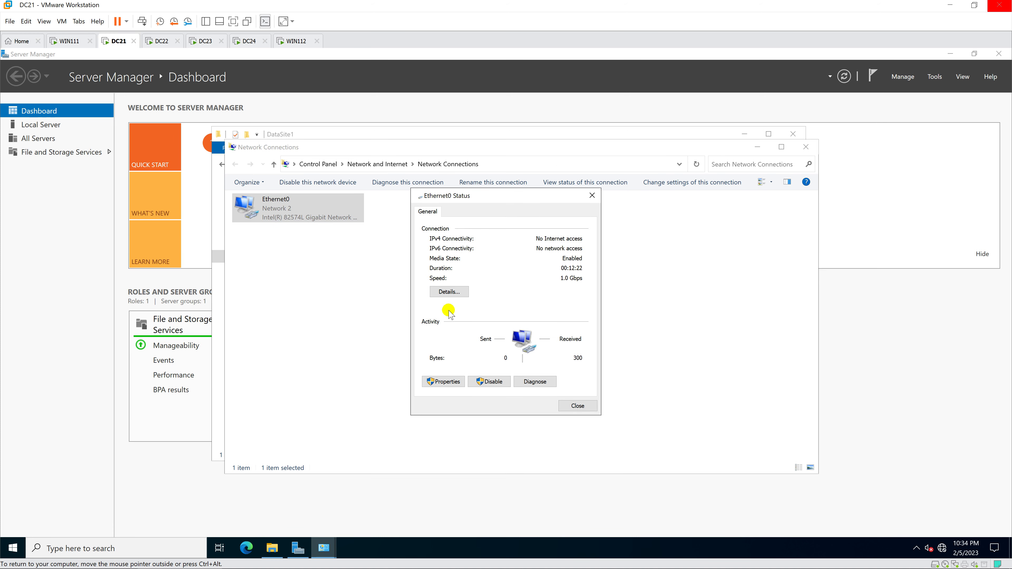
pyautogui.click(448, 296)
pyautogui.click(502, 290)
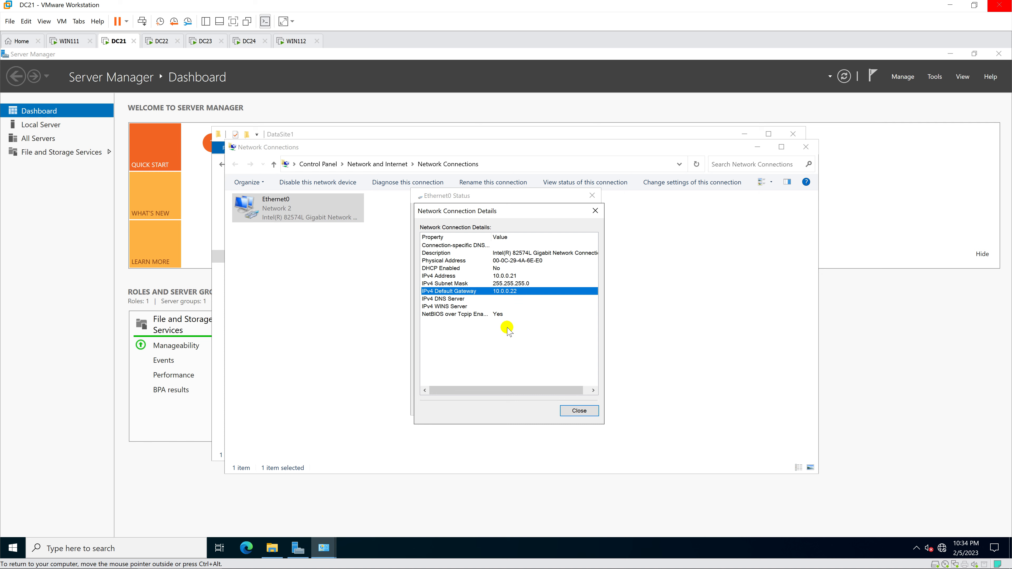
pyautogui.click(161, 40)
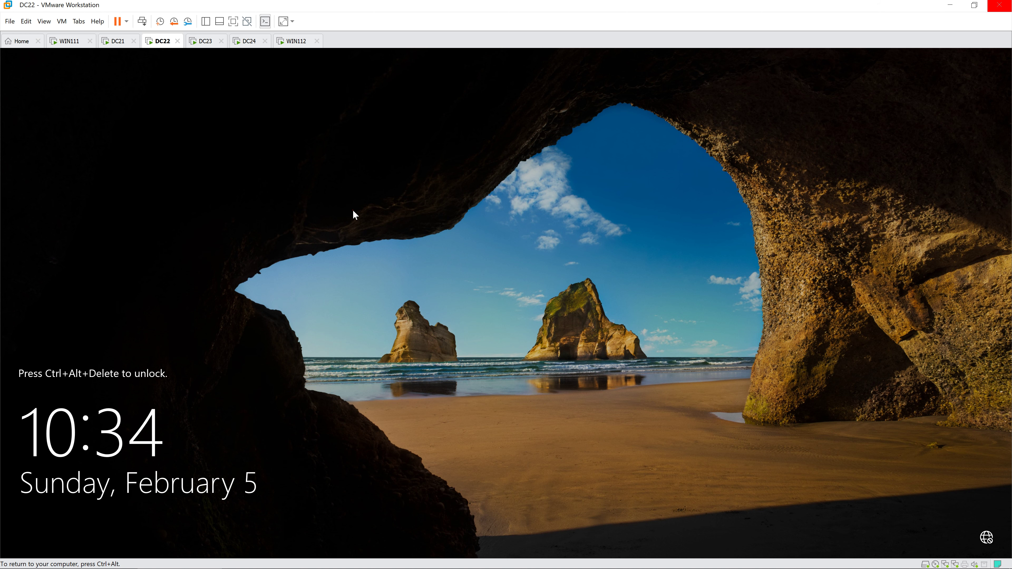
# Step: Sign in to DC22 as Administrator and dismiss the Windows Admin Center notice
pyautogui.press('ctrl+alt+Insert')
pyautogui.write('Pa$')
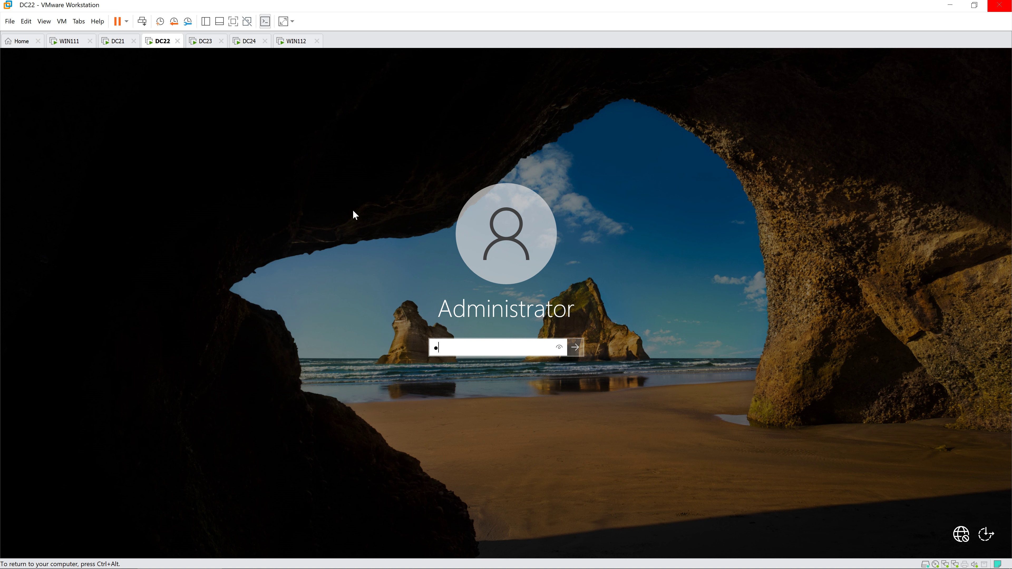
pyautogui.write('$w0rd')
pyautogui.press('Return')
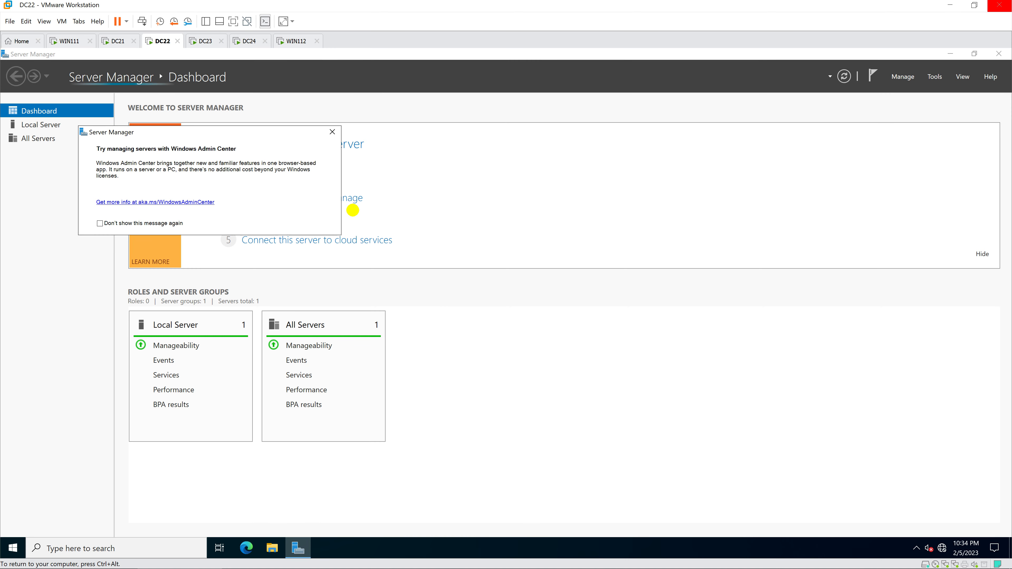
pyautogui.click(332, 131)
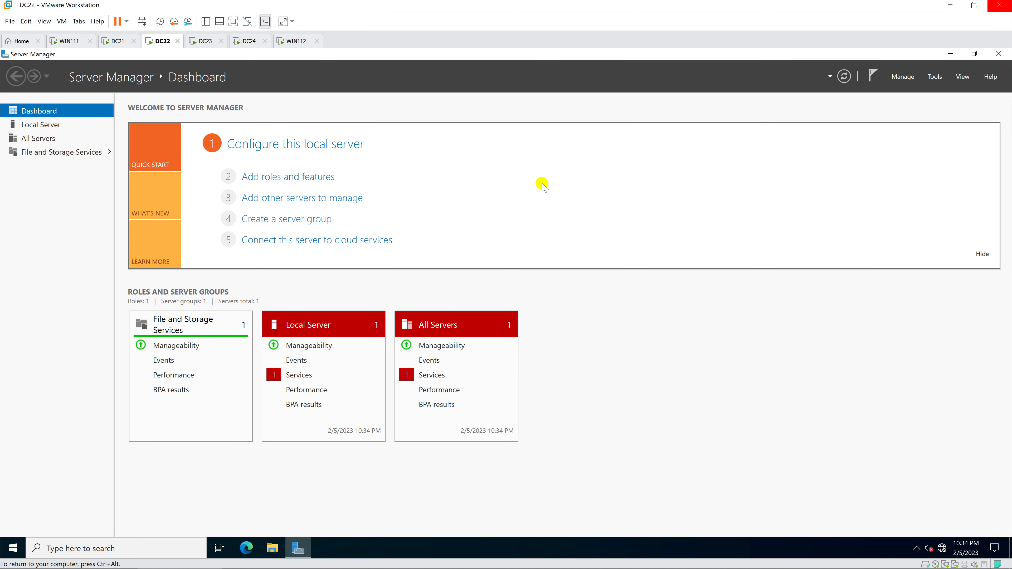
pyautogui.click(901, 78)
pyautogui.click(924, 90)
# Step: Select the Remote Access server role in the Add Roles and Features wizard
pyautogui.click(470, 144)
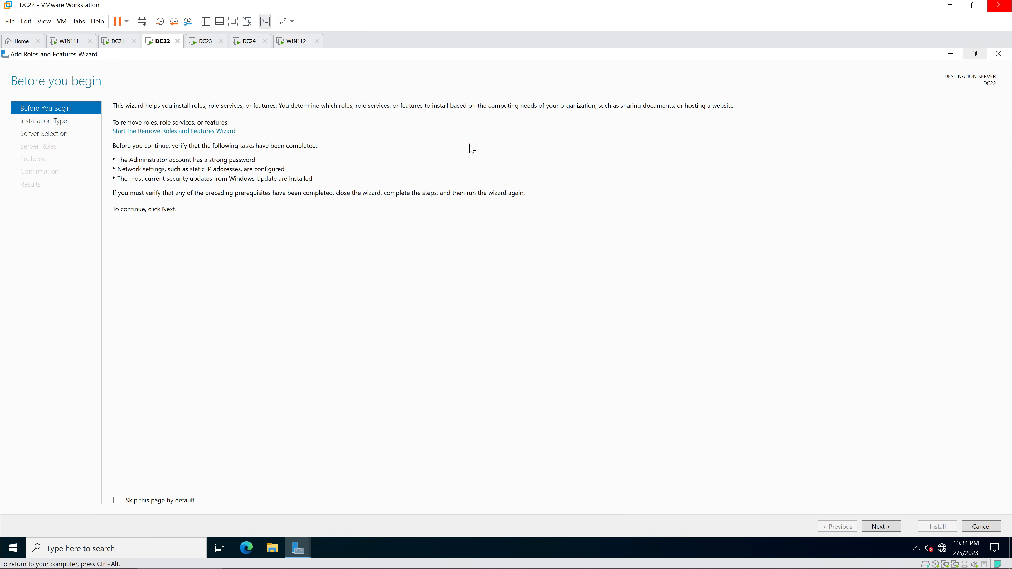
pyautogui.click(883, 527)
pyautogui.click(882, 527)
pyautogui.click(881, 527)
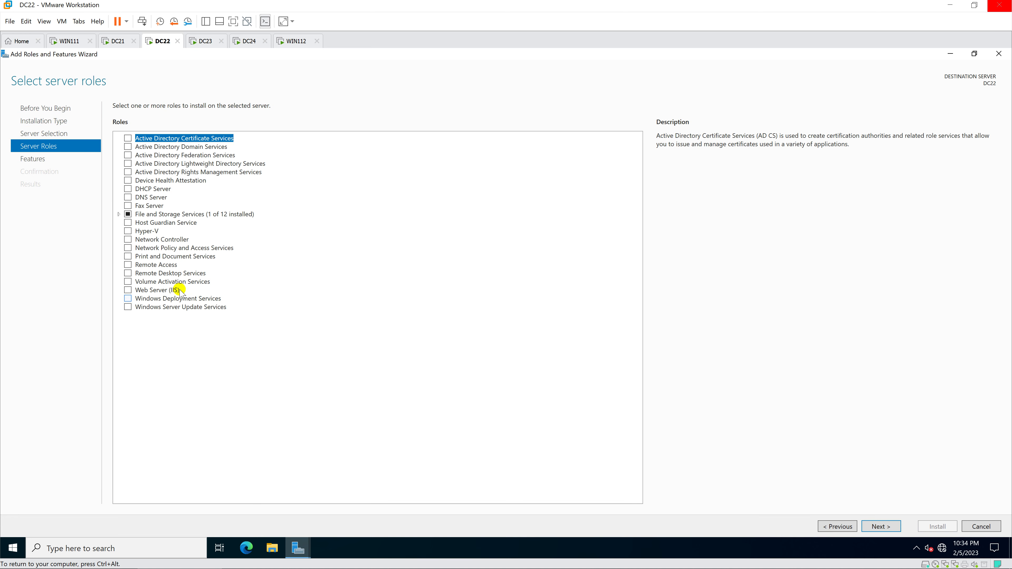
pyautogui.click(128, 265)
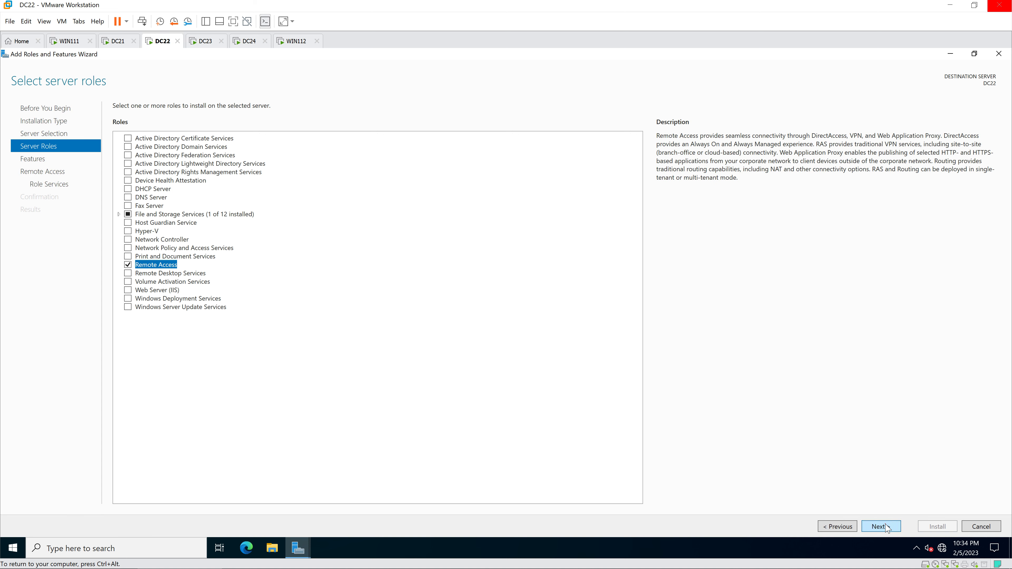
pyautogui.click(887, 527)
pyautogui.click(887, 527)
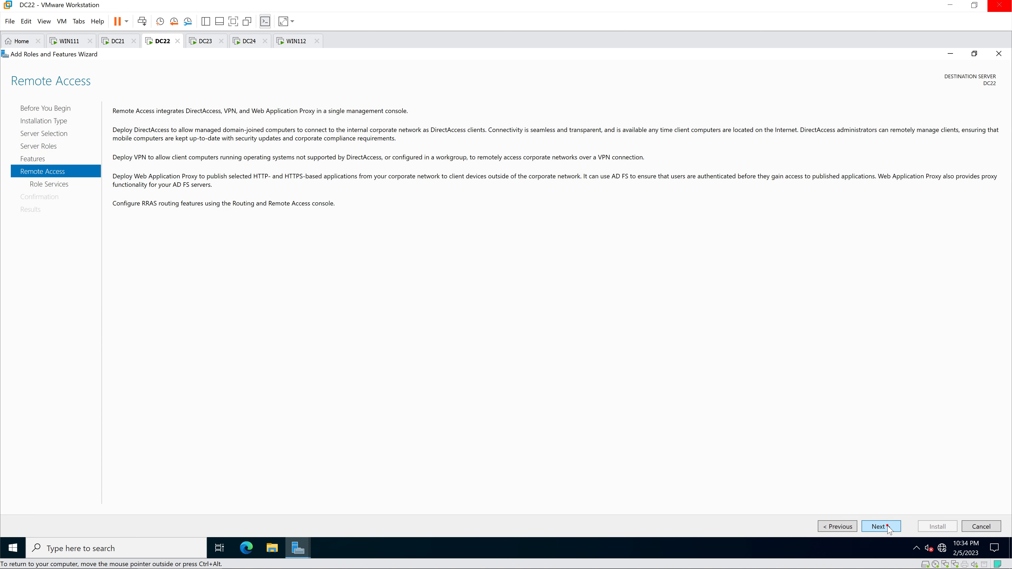
pyautogui.click(888, 527)
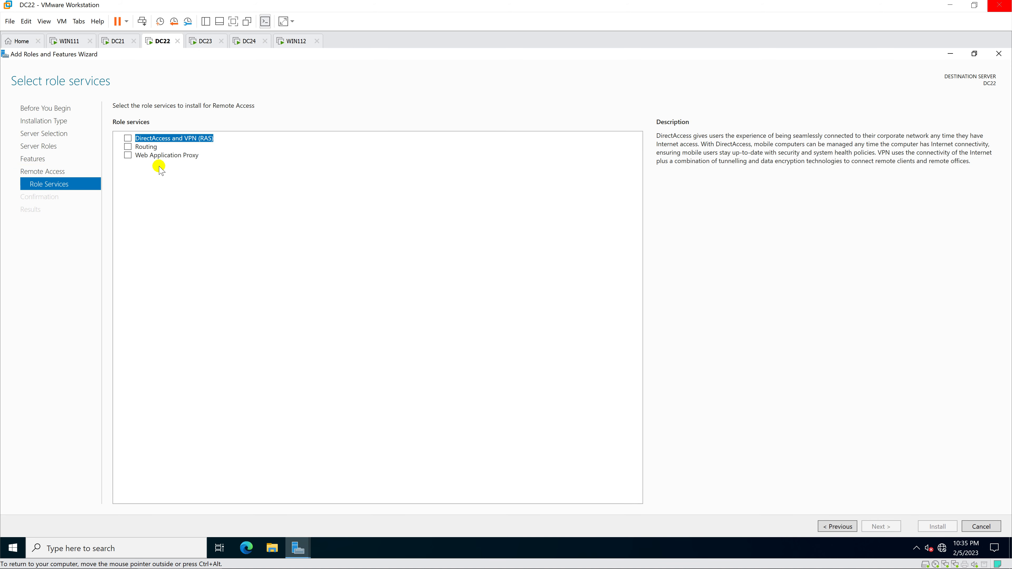
# Step: Add the DirectAccess and VPN (RAS) and Routing role services with required features, and install
pyautogui.click(127, 138)
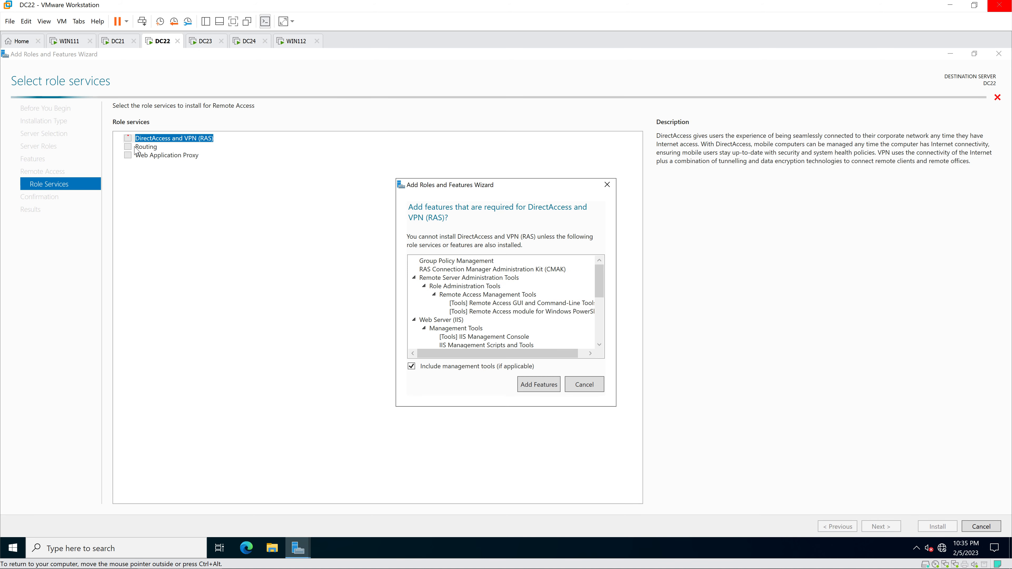
pyautogui.click(539, 385)
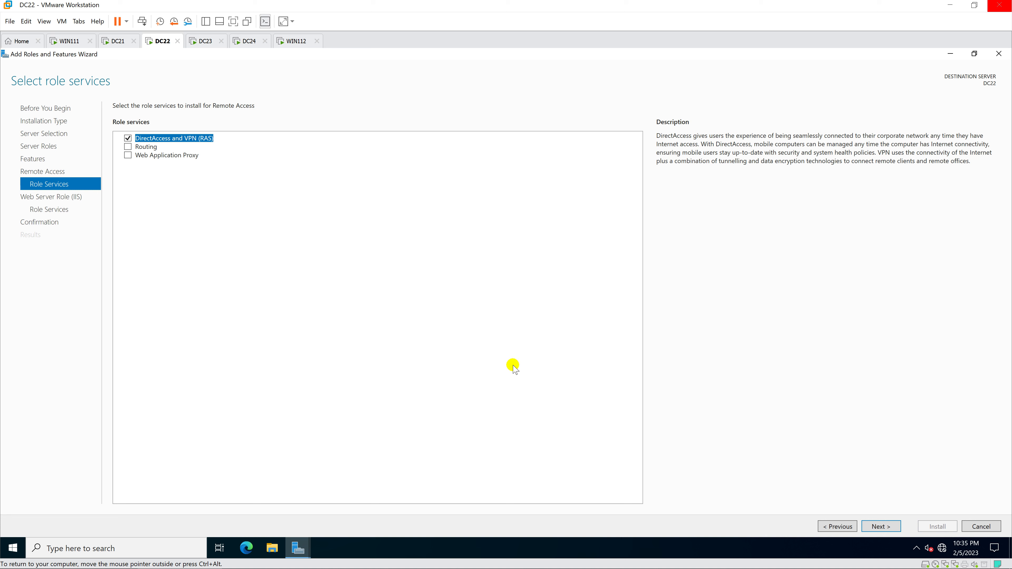
pyautogui.click(138, 149)
pyautogui.click(128, 147)
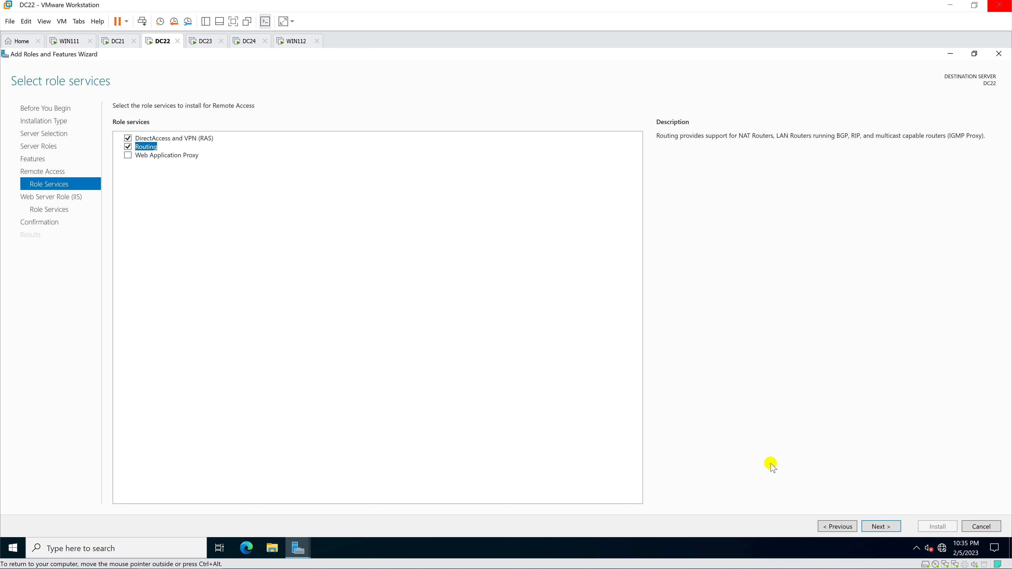
pyautogui.click(887, 527)
pyautogui.click(888, 528)
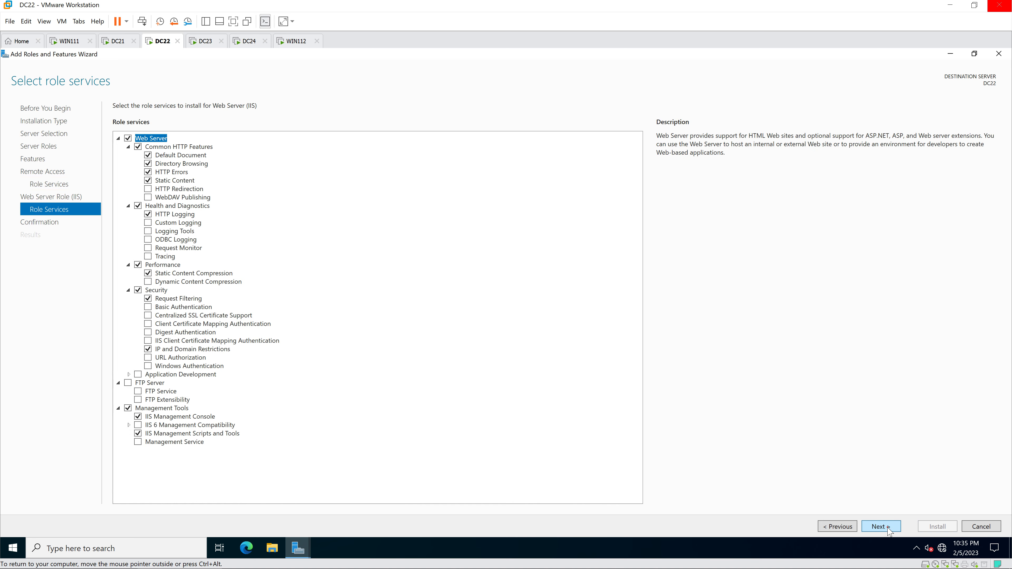
pyautogui.click(888, 528)
pyautogui.click(933, 527)
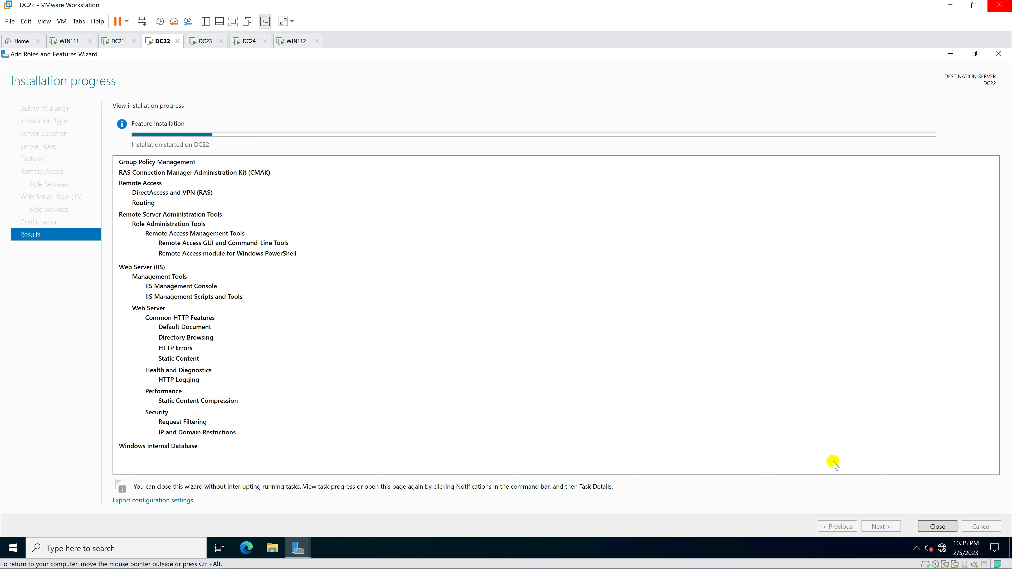
# Step: Wait for the Remote Access installation on DC22 to succeed, then close the wizard
pyautogui.moveTo(296, 546)
pyautogui.click(314, 488)
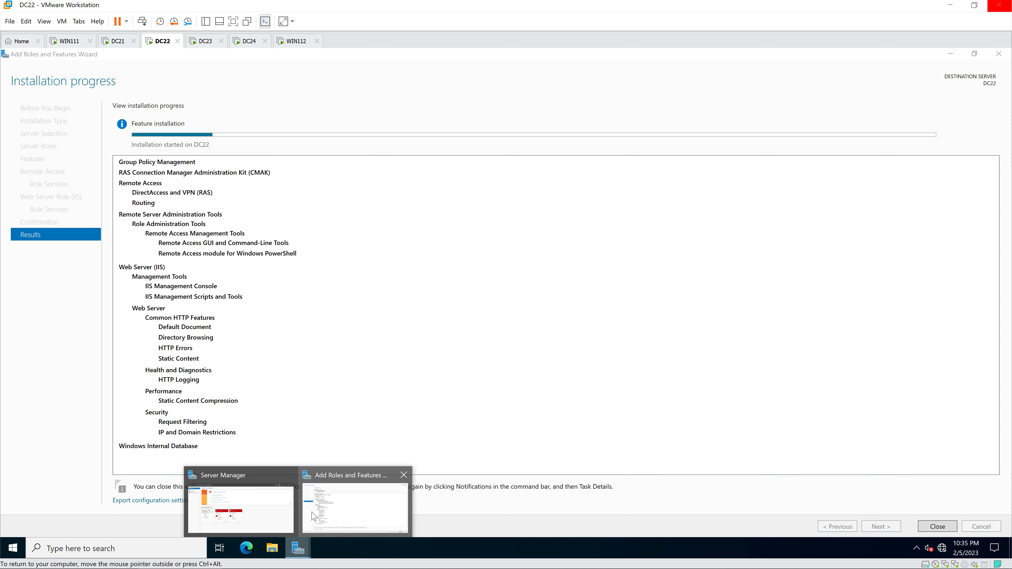
pyautogui.click(267, 503)
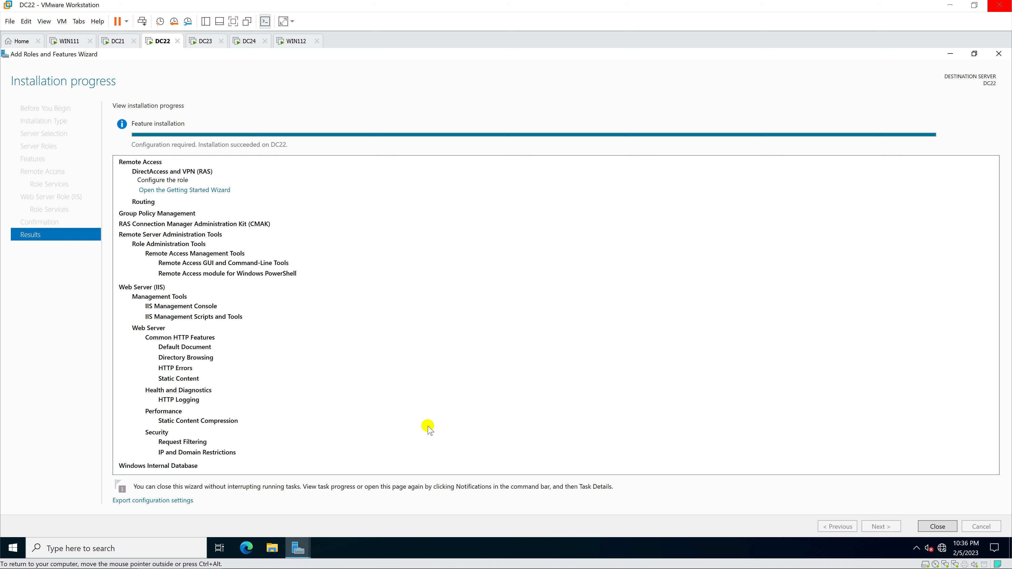
pyautogui.click(932, 526)
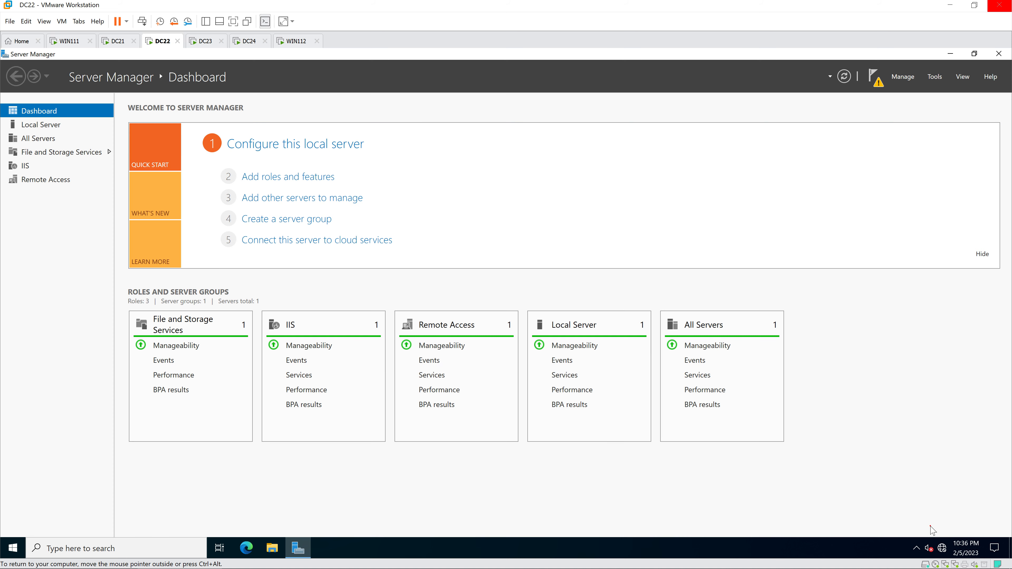
# Step: Open Computer Management and show the Users list under Local Users and Groups
pyautogui.click(934, 78)
pyautogui.click(912, 102)
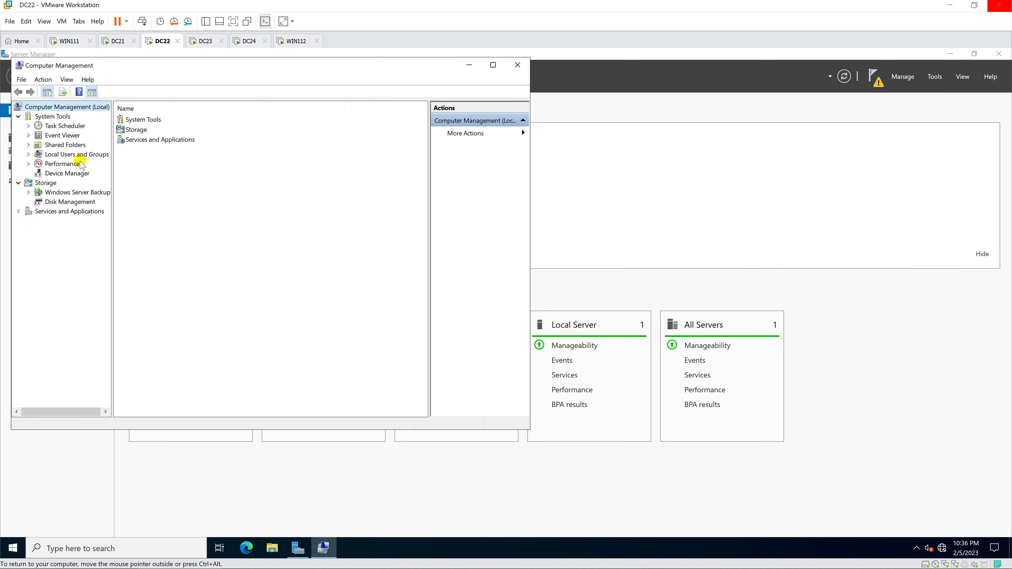
pyautogui.doubleClick(78, 155)
pyautogui.click(63, 164)
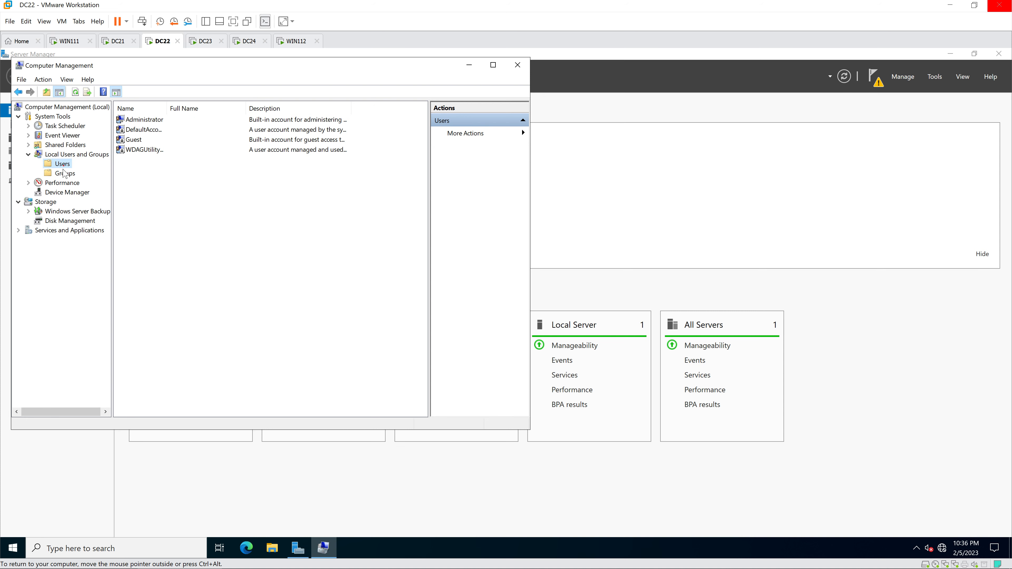
# Step: Start a new local user and enter the site 1 user name
pyautogui.rightClick(165, 183)
pyautogui.click(180, 192)
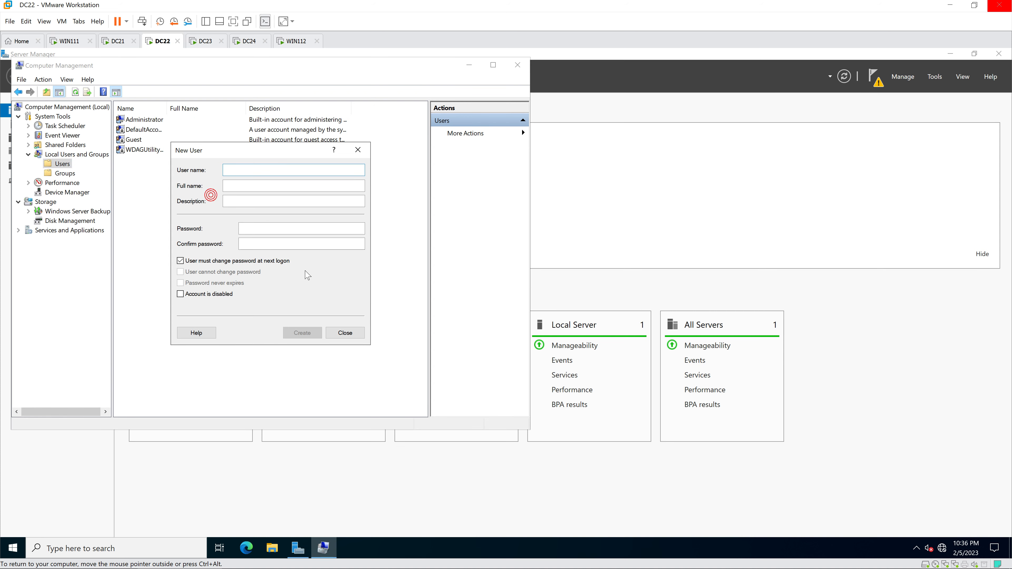
pyautogui.write('HiepSute')
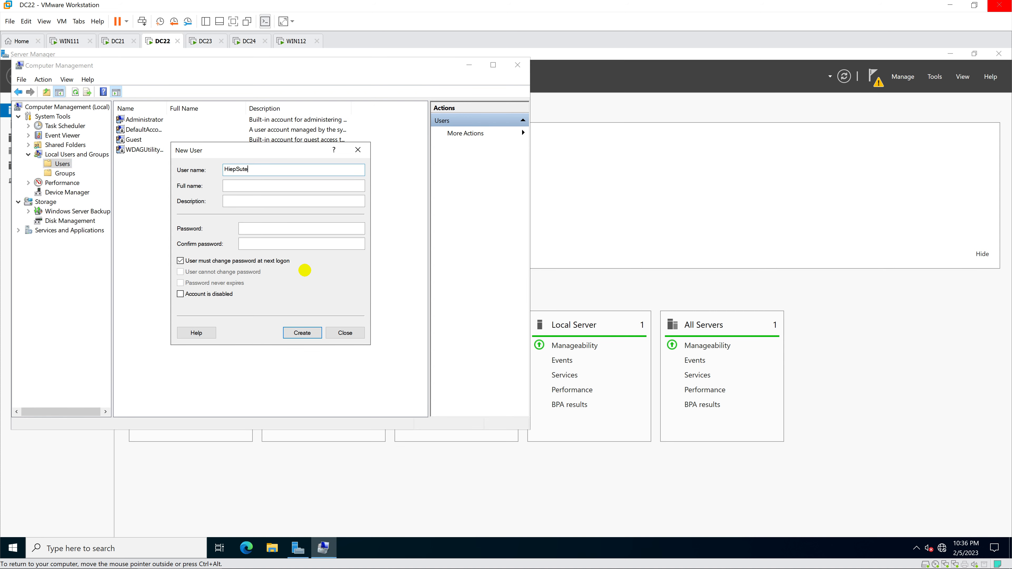
pyautogui.press('BackSpace')
pyautogui.press('BackSpace')
pyautogui.write('ite1')
# Step: Set and confirm the user's password, untick change-at-next-logon, tick never expires, and create it
pyautogui.click(276, 231)
pyautogui.write('•••••••')
pyautogui.press('Tab')
pyautogui.write('•••••••')
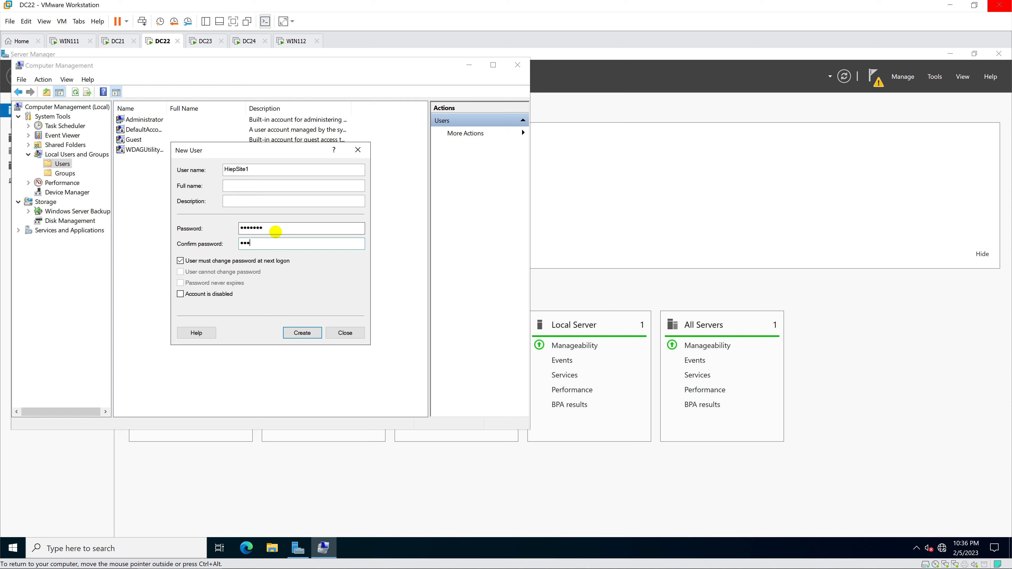
pyautogui.click(206, 260)
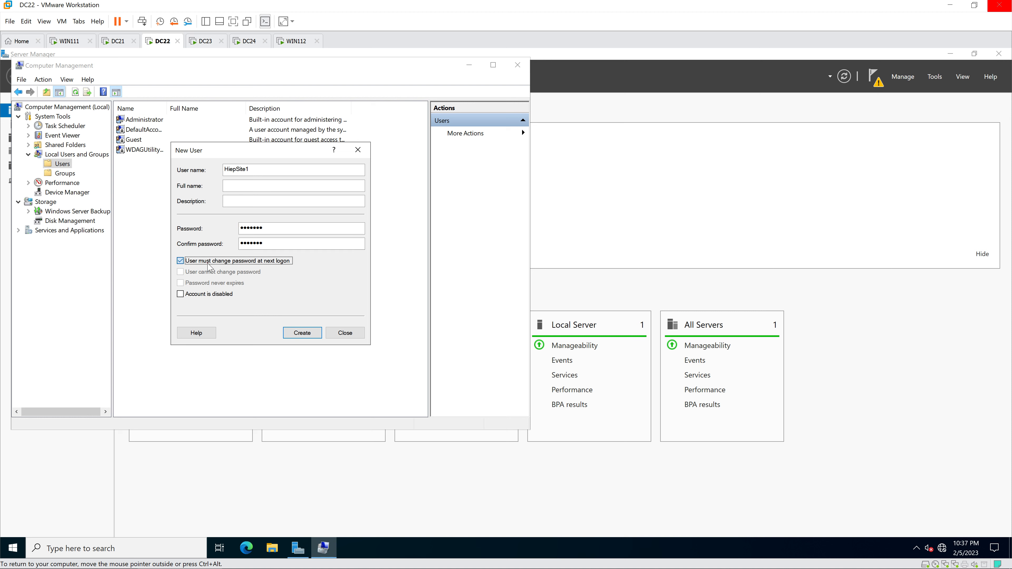
pyautogui.click(197, 283)
pyautogui.click(304, 332)
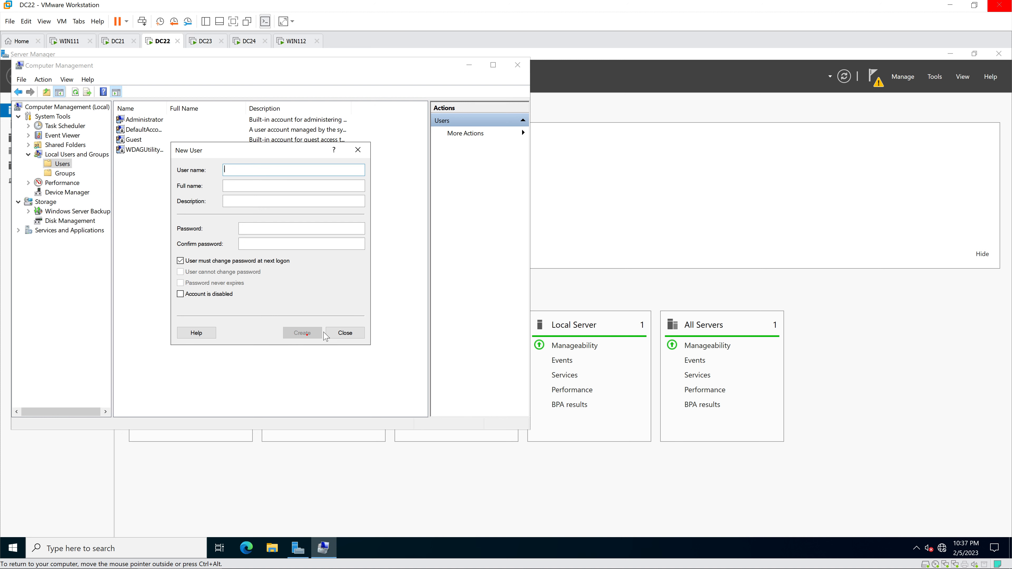
pyautogui.click(345, 332)
# Step: Set the site 1 user's Dial-in permission to Allow access and save the properties
pyautogui.doubleClick(144, 150)
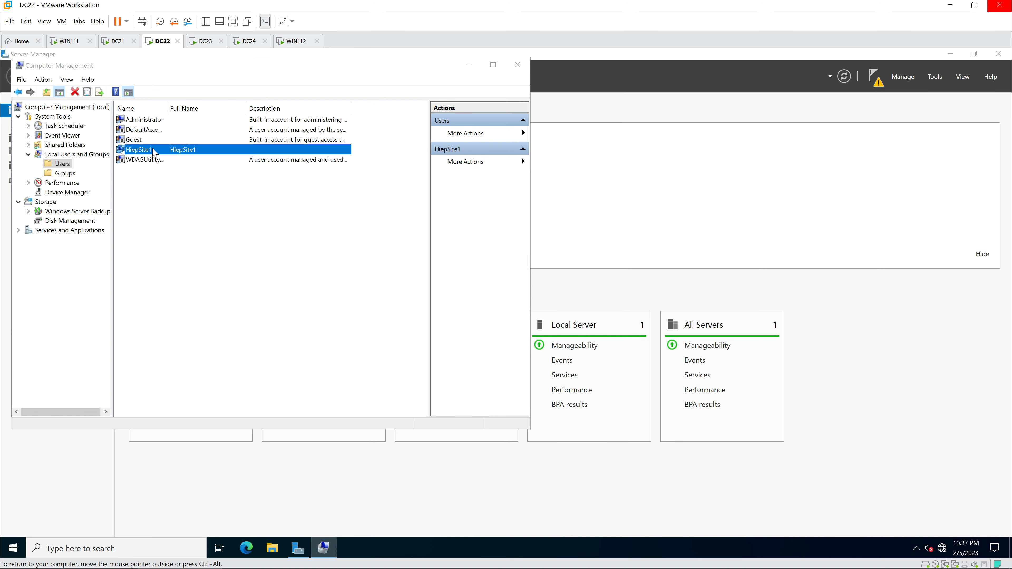
pyautogui.click(345, 136)
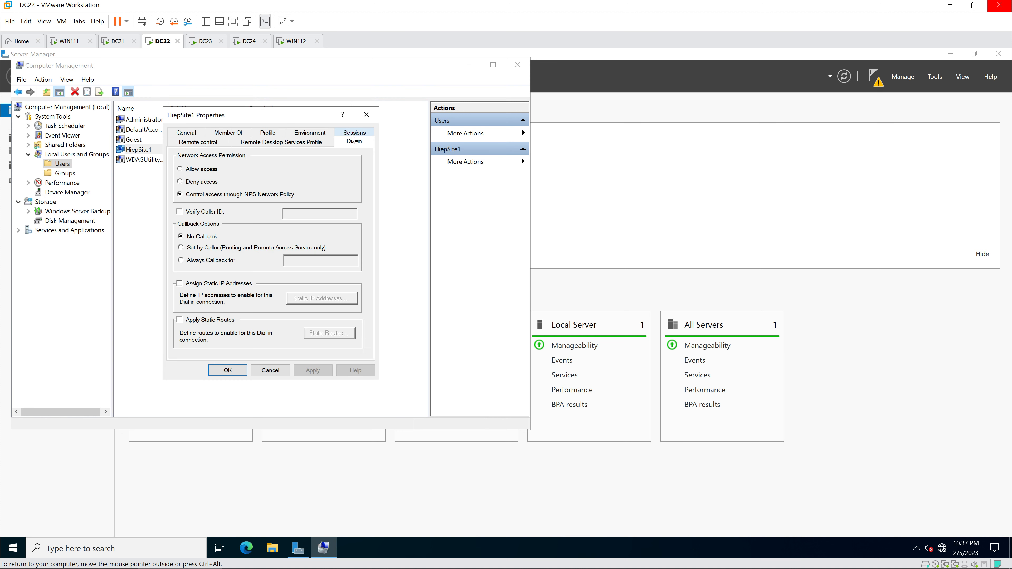
pyautogui.click(189, 169)
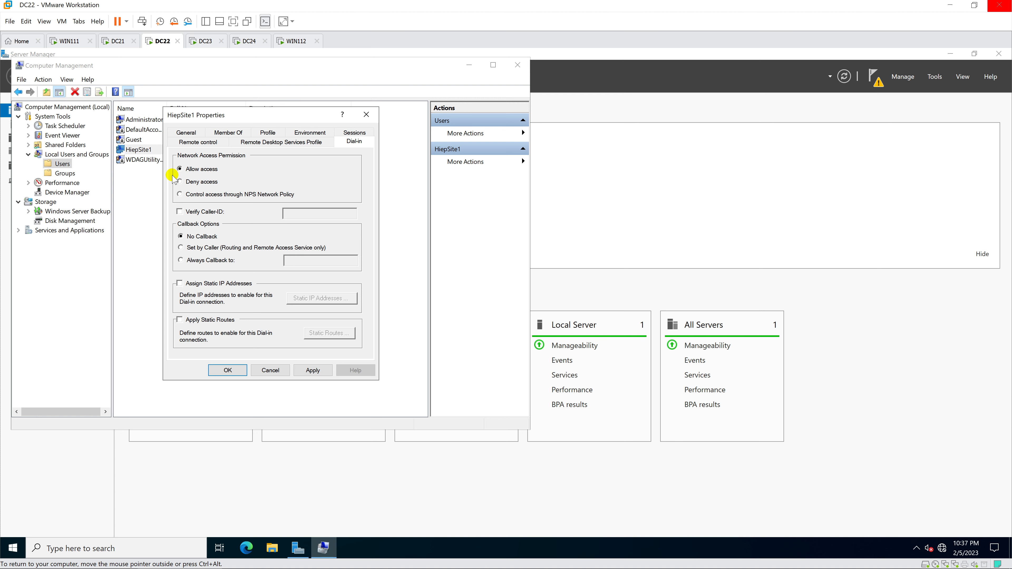
pyautogui.click(228, 370)
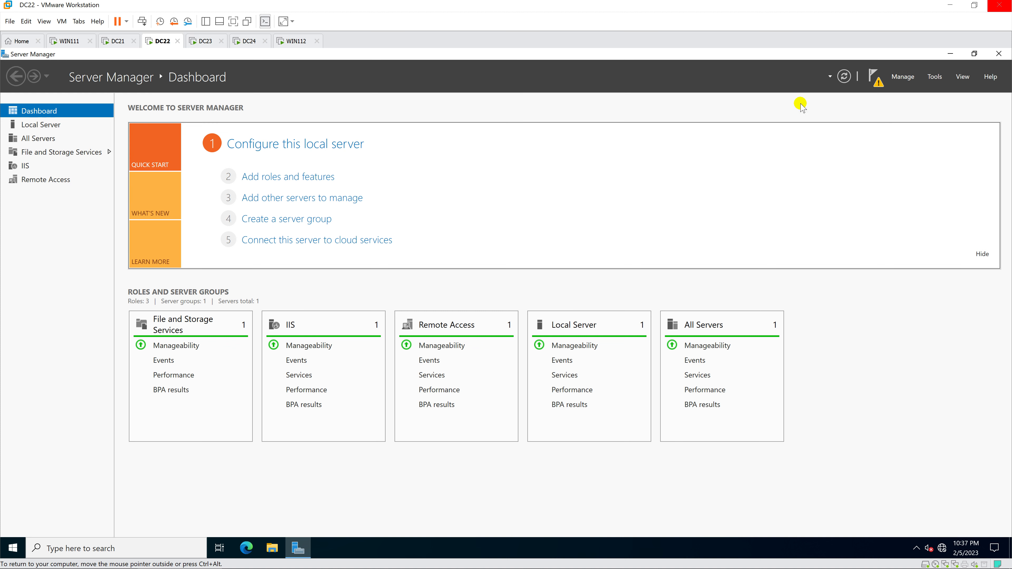
# Step: Launch Routing and Remote Access from Server Manager Tools and maximize the console
pyautogui.click(933, 79)
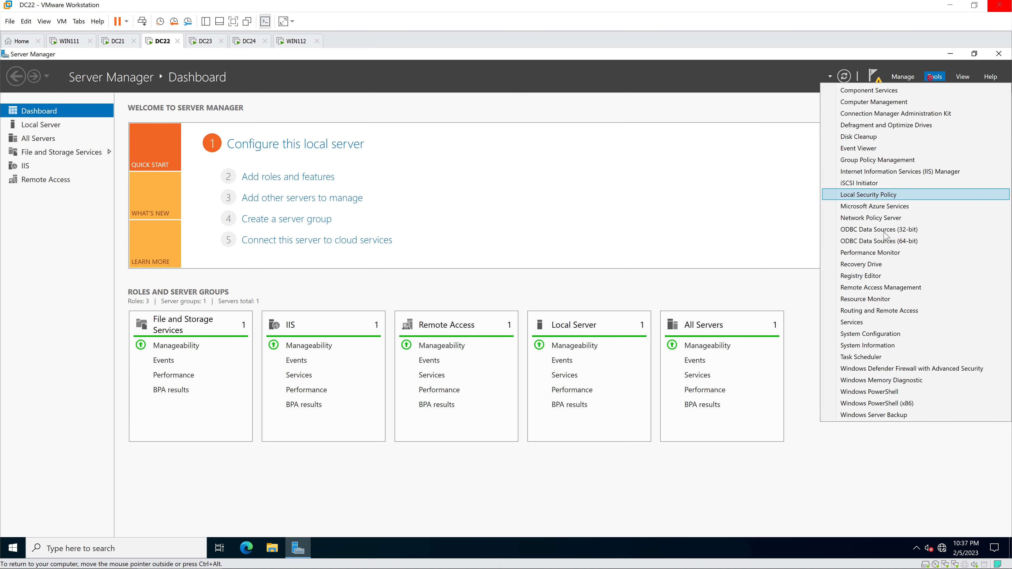
pyautogui.click(888, 312)
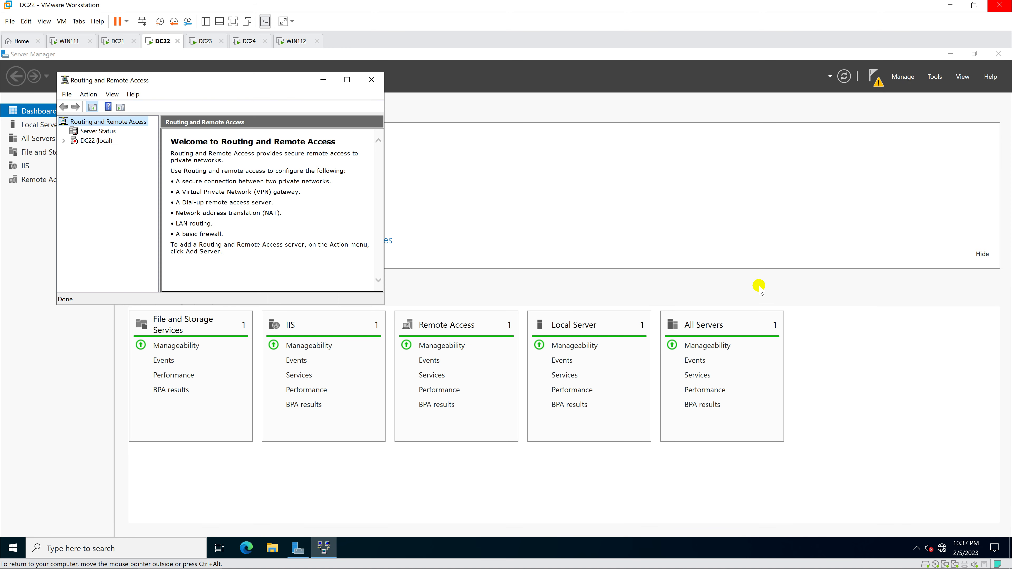
pyautogui.click(347, 80)
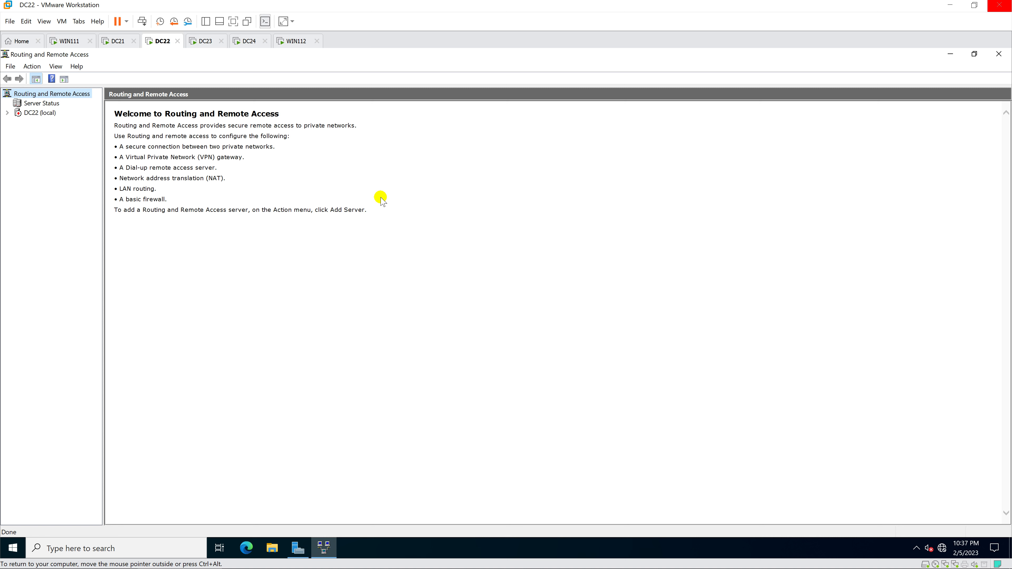
pyautogui.rightClick(48, 113)
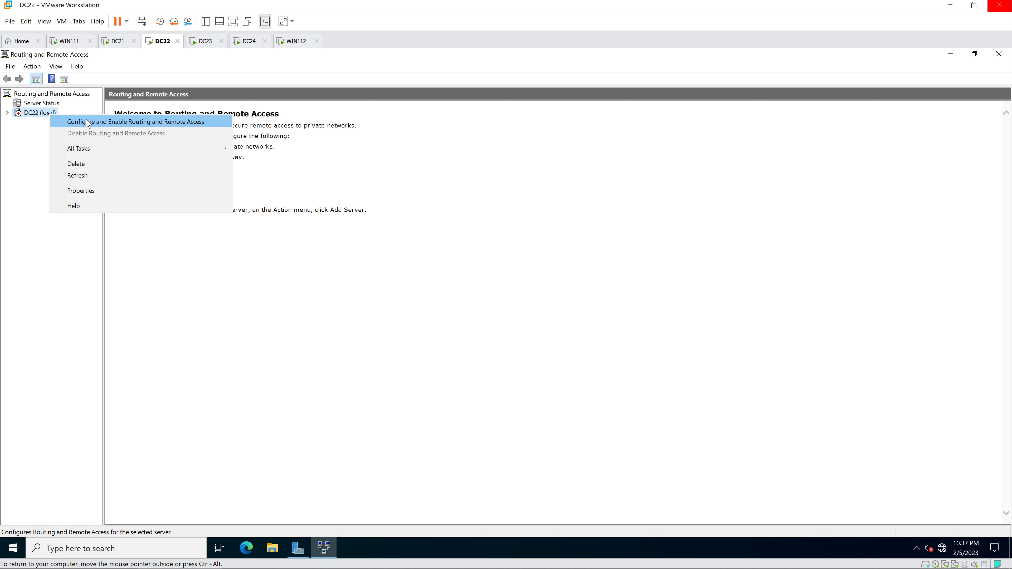
# Step: Run the RRAS setup wizard on DC22 as a custom configuration with VPN access and demand-dial connections
pyautogui.click(88, 121)
pyautogui.click(573, 393)
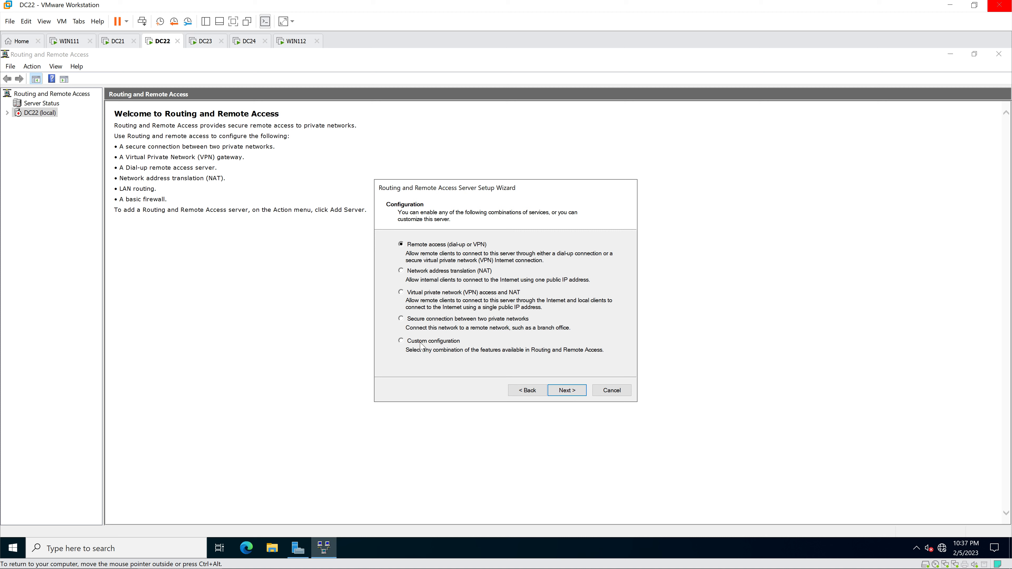
pyautogui.click(421, 343)
pyautogui.click(581, 392)
pyautogui.click(403, 249)
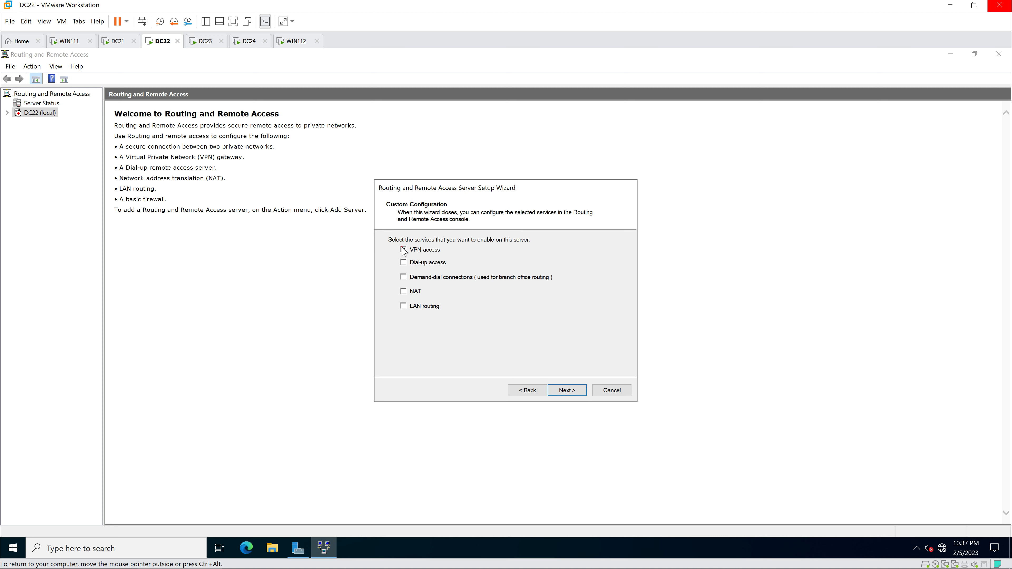
pyautogui.click(403, 276)
pyautogui.click(467, 310)
pyautogui.click(566, 390)
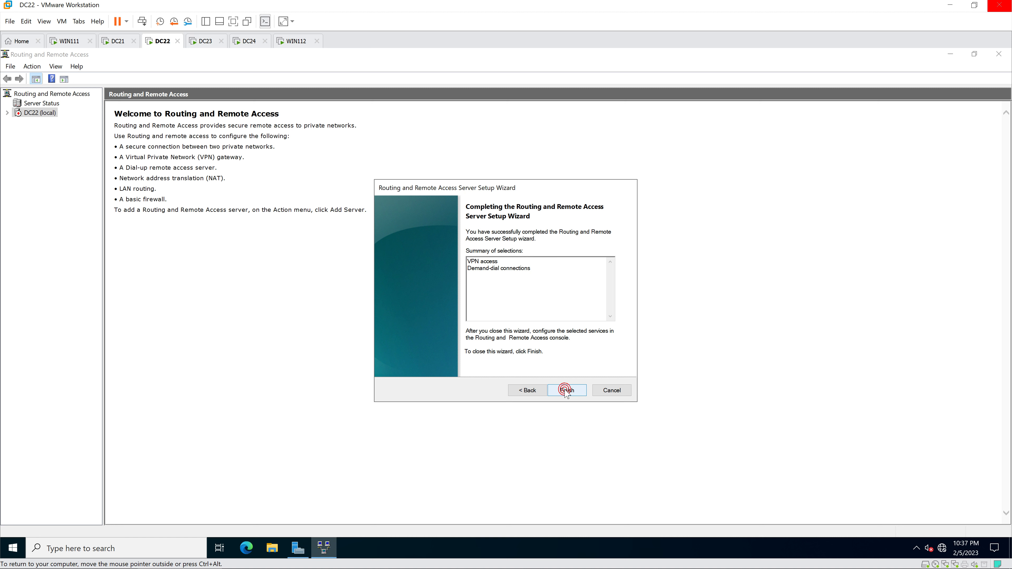
pyautogui.click(566, 389)
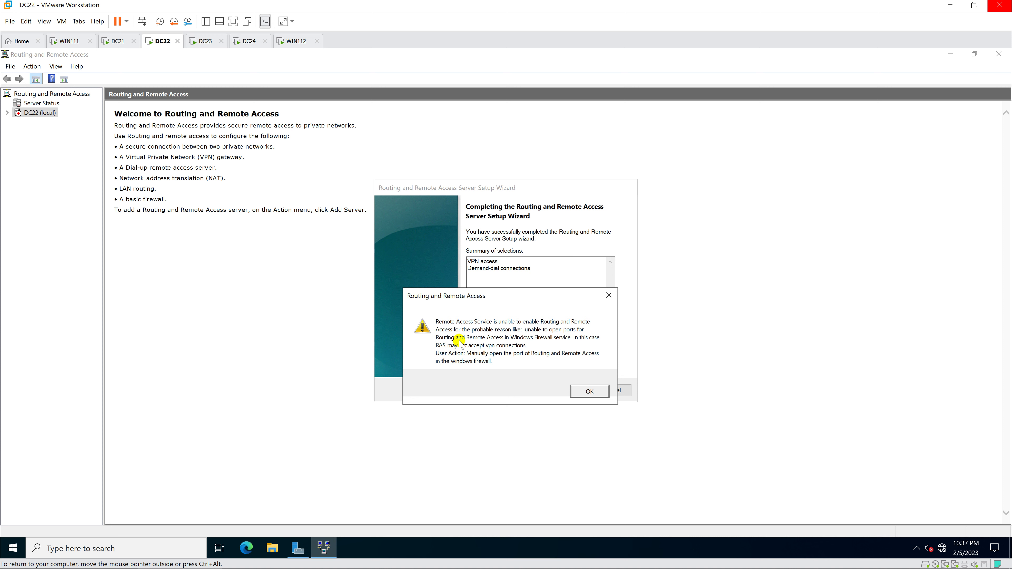
# Step: Open the wf.msc firewall console from Start, then close it
pyautogui.press('super')
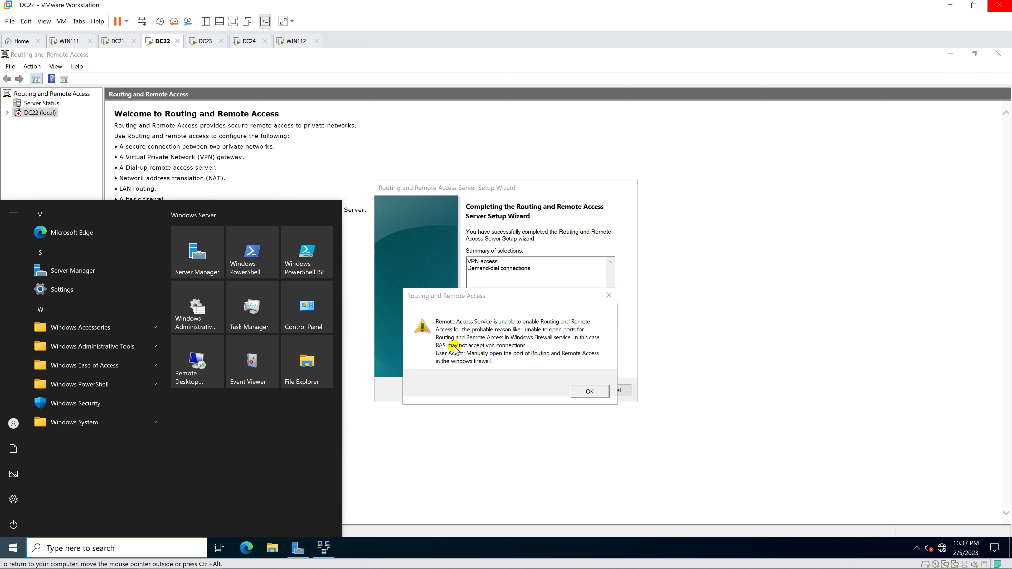
pyautogui.write('wf.msc')
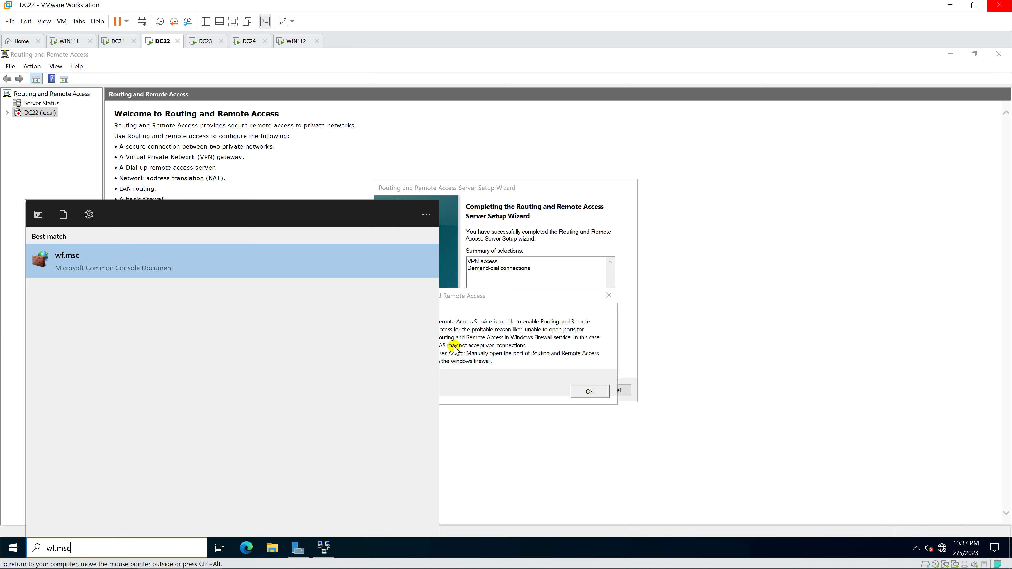
pyautogui.press('Return')
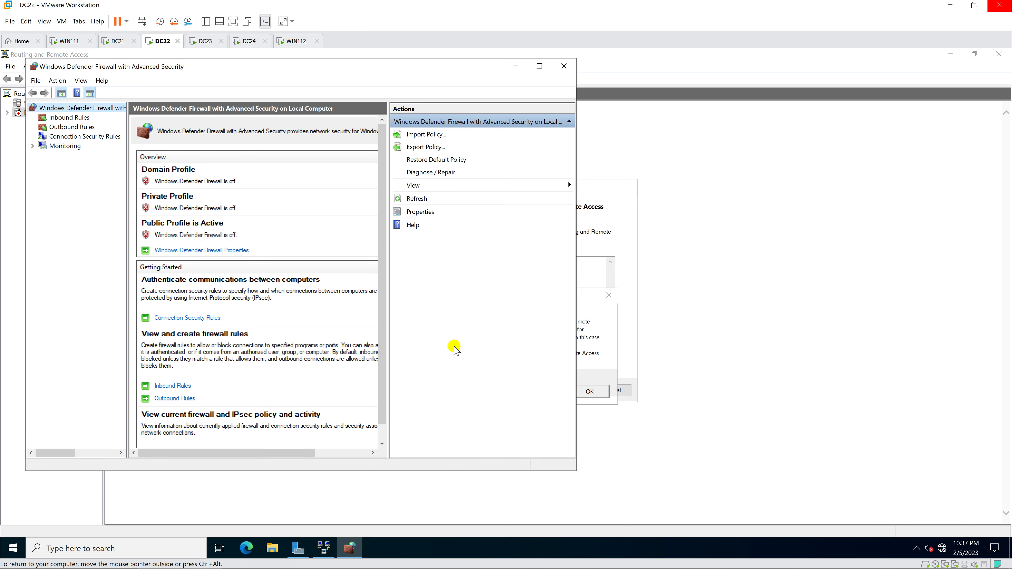
pyautogui.click(564, 66)
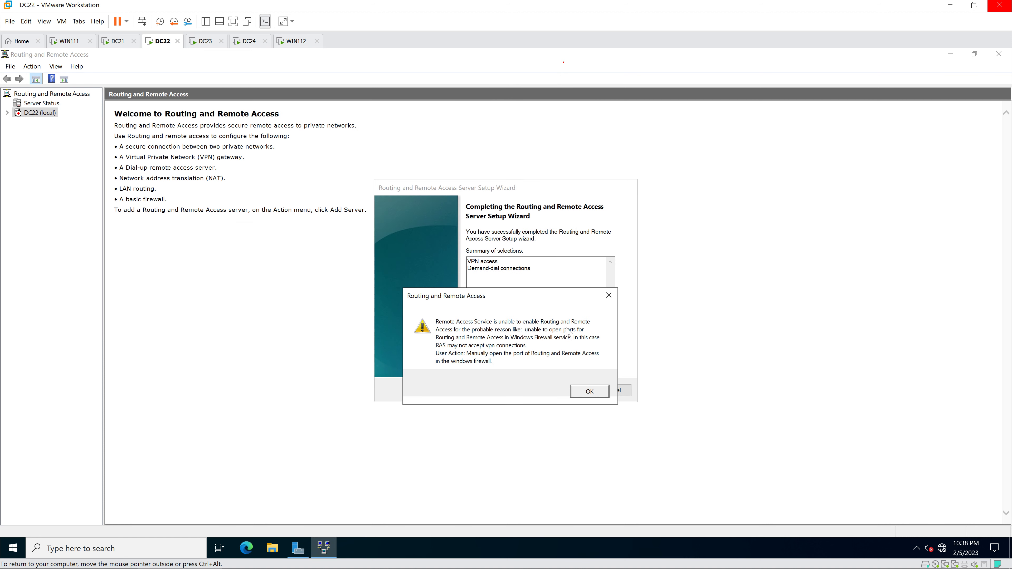
# Step: Dismiss the port warning, finish the wizard, allow network discovery, and start the RRAS service
pyautogui.click(584, 392)
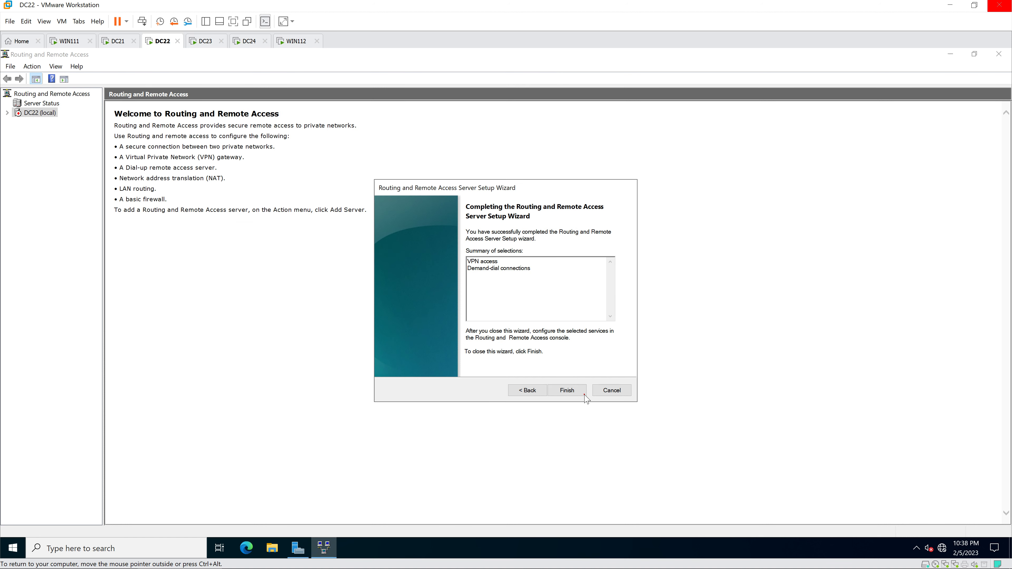
pyautogui.click(567, 391)
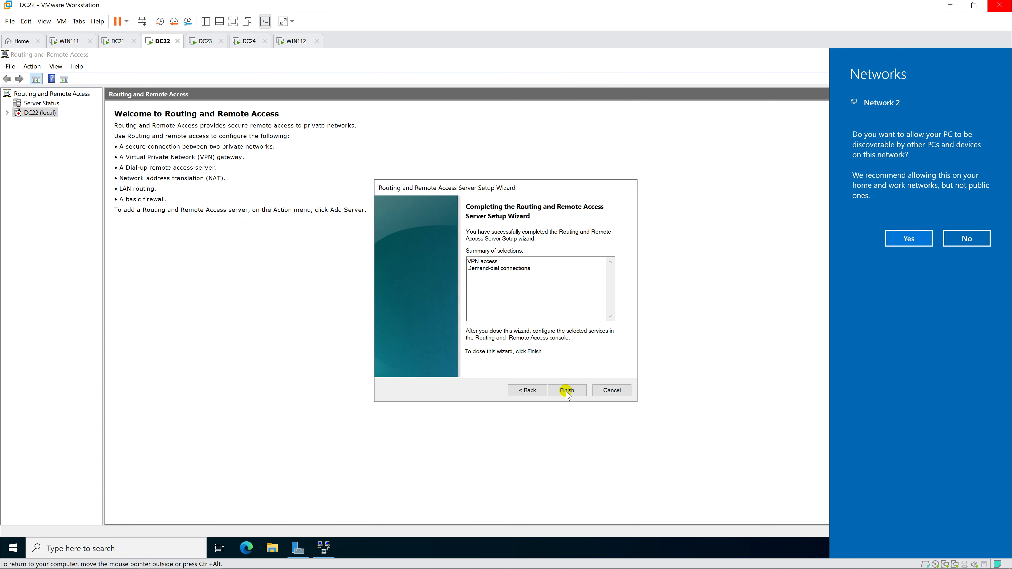
pyautogui.click(906, 241)
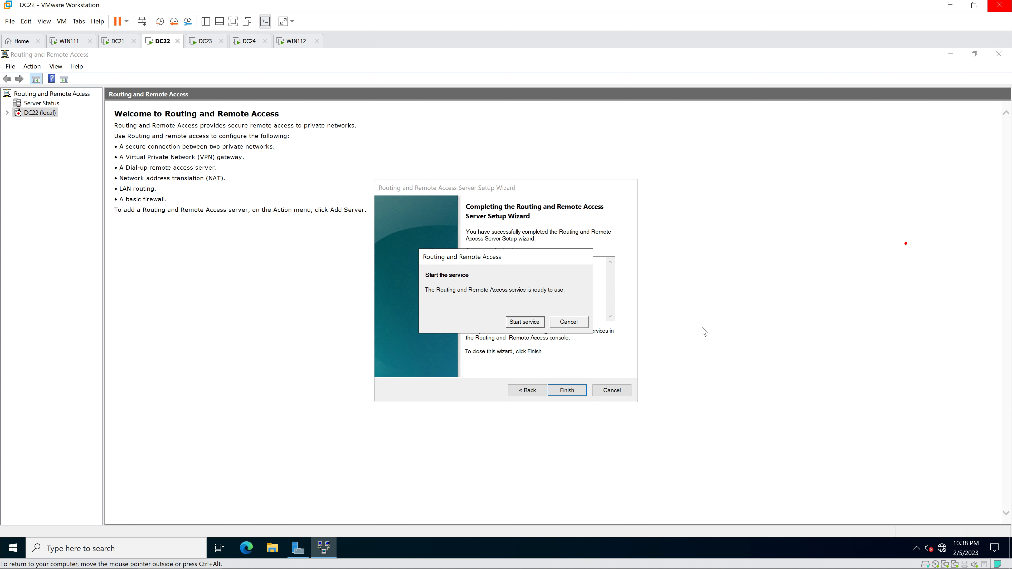
pyautogui.click(524, 322)
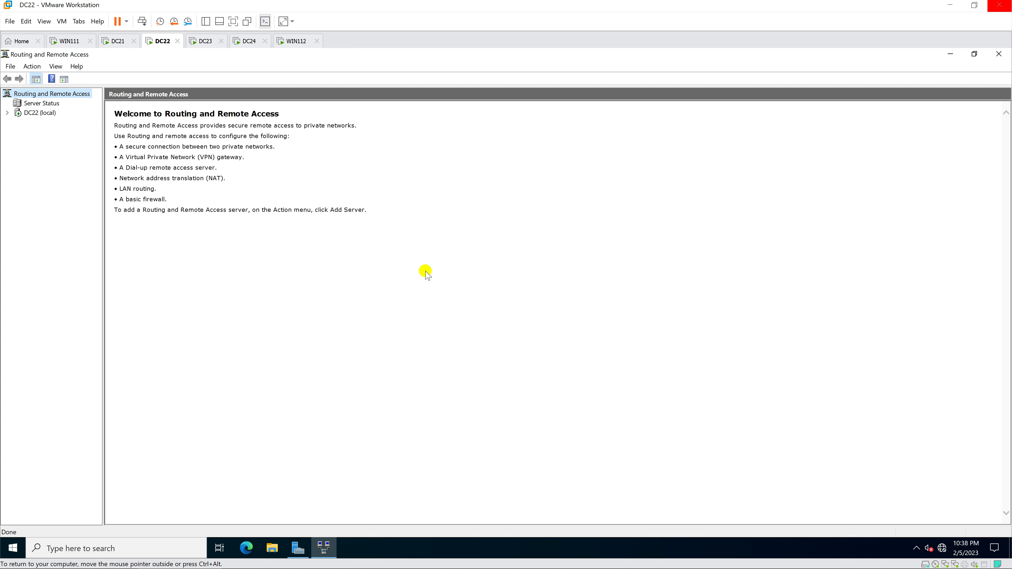
# Step: Expand DC22 (local), widen the tree pane, then open and cancel the New Demand-dial Interface wizard
pyautogui.click(7, 113)
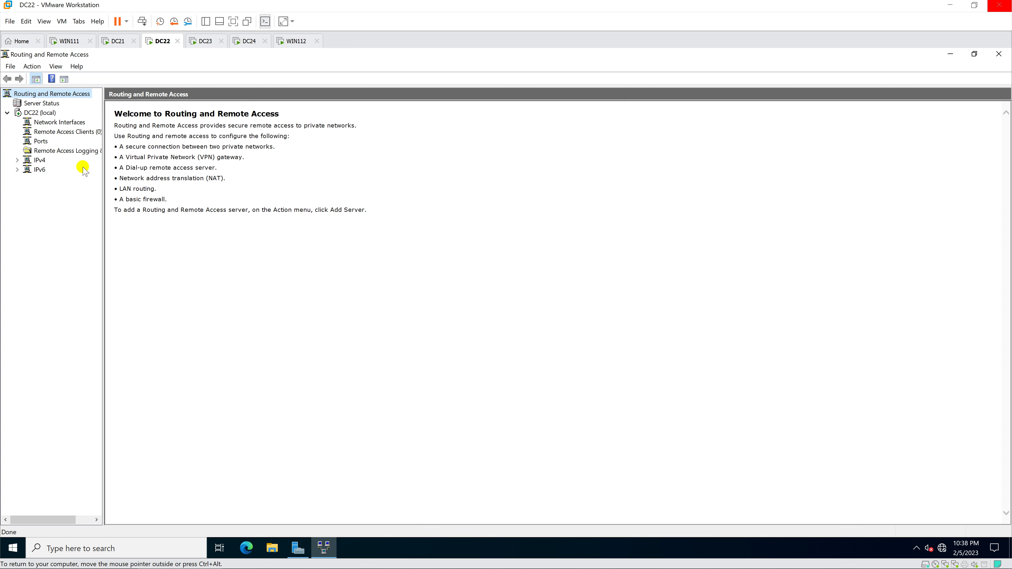
pyautogui.moveTo(103, 187); pyautogui.dragTo(143, 189)
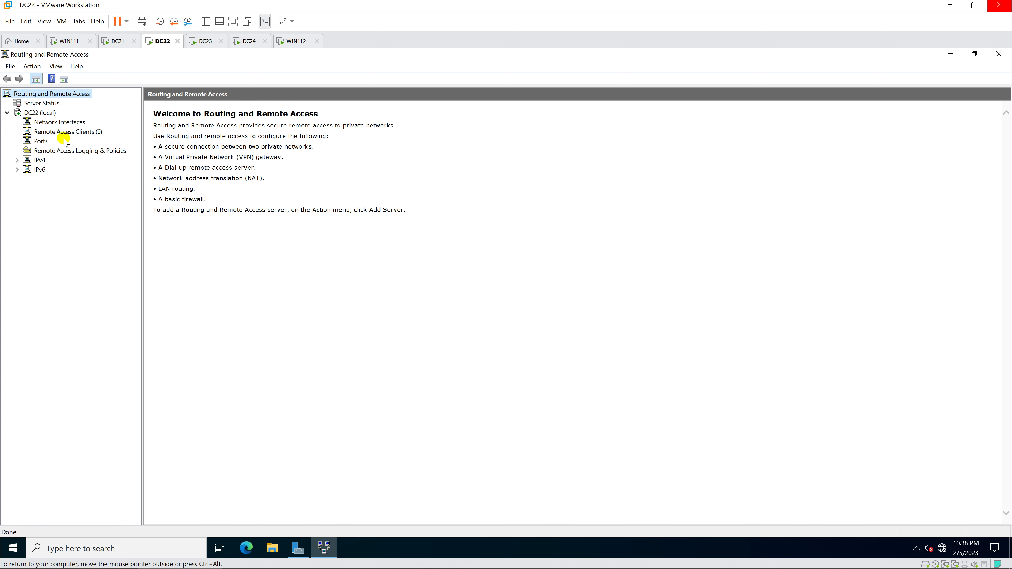
pyautogui.rightClick(74, 122)
pyautogui.click(107, 135)
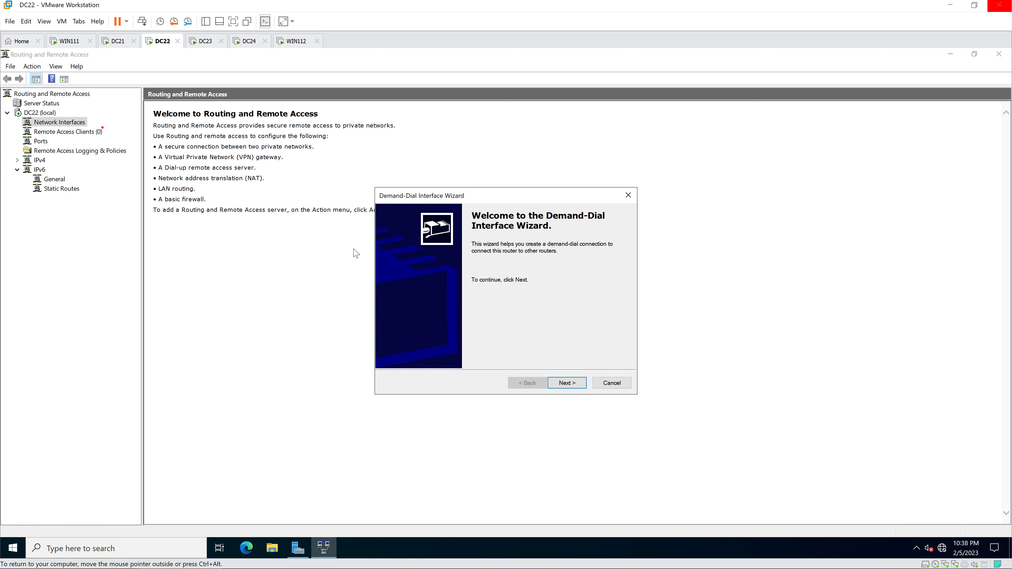
pyautogui.click(571, 385)
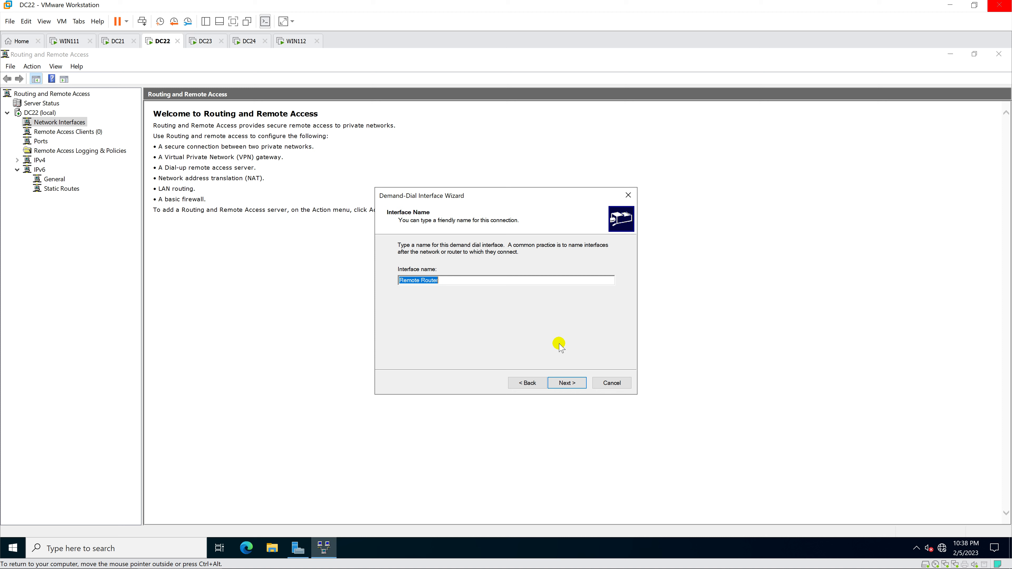
pyautogui.click(611, 382)
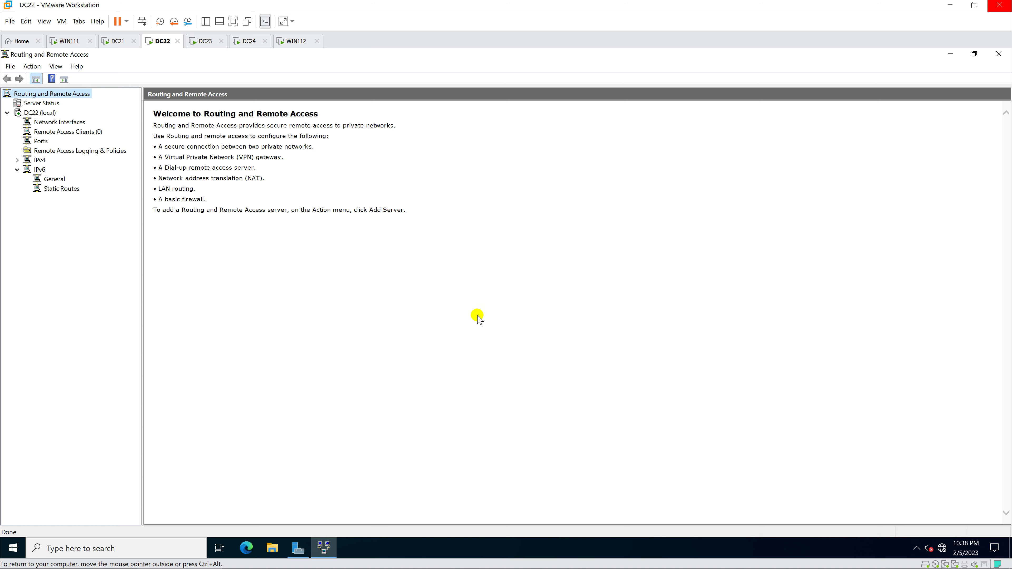
# Step: In DC22's server properties, set a static IPv4 pool from 10.0.0.100 to 10.0.0.120
pyautogui.rightClick(53, 113)
pyautogui.click(105, 197)
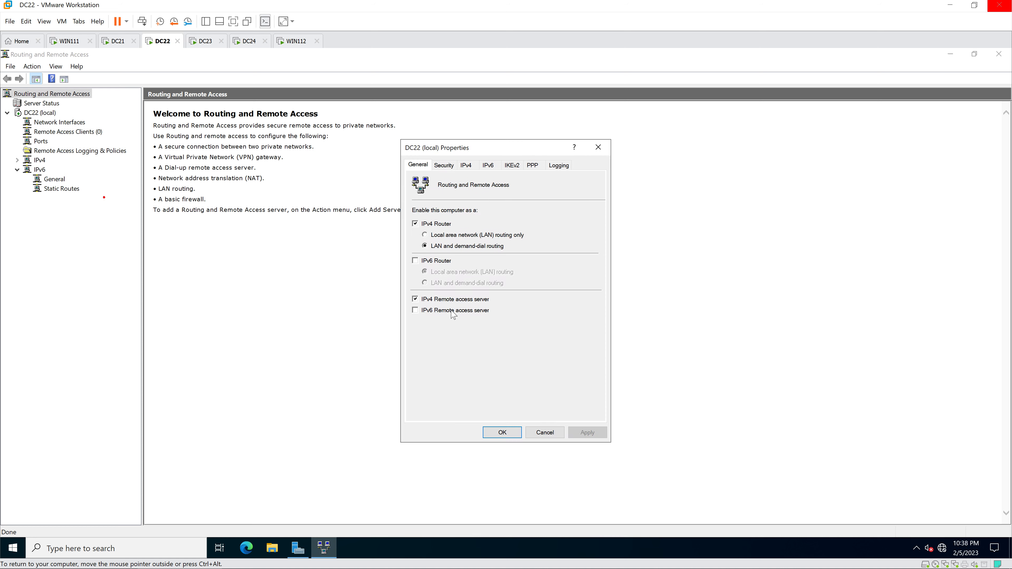
pyautogui.click(466, 165)
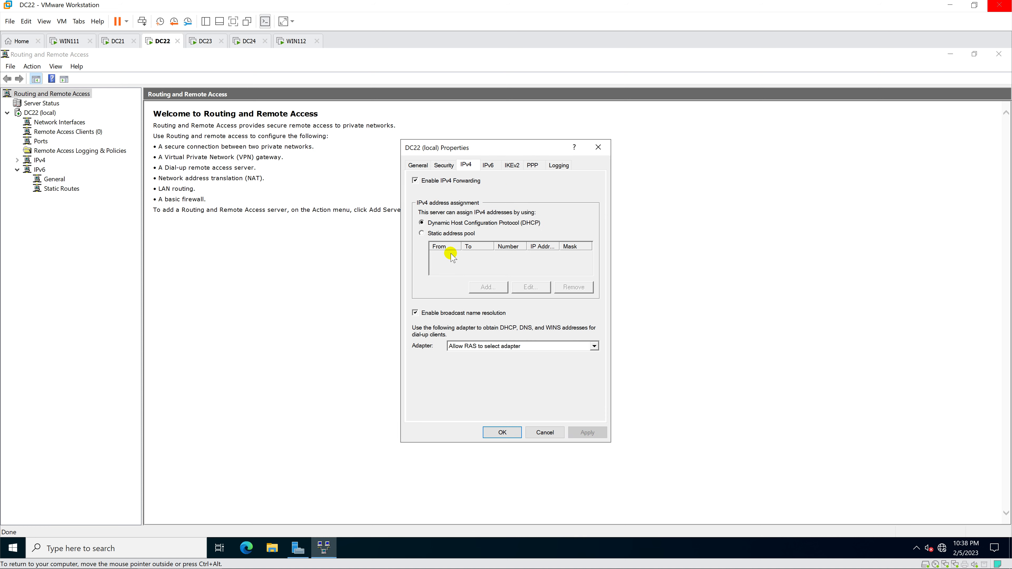
pyautogui.click(422, 234)
pyautogui.click(493, 288)
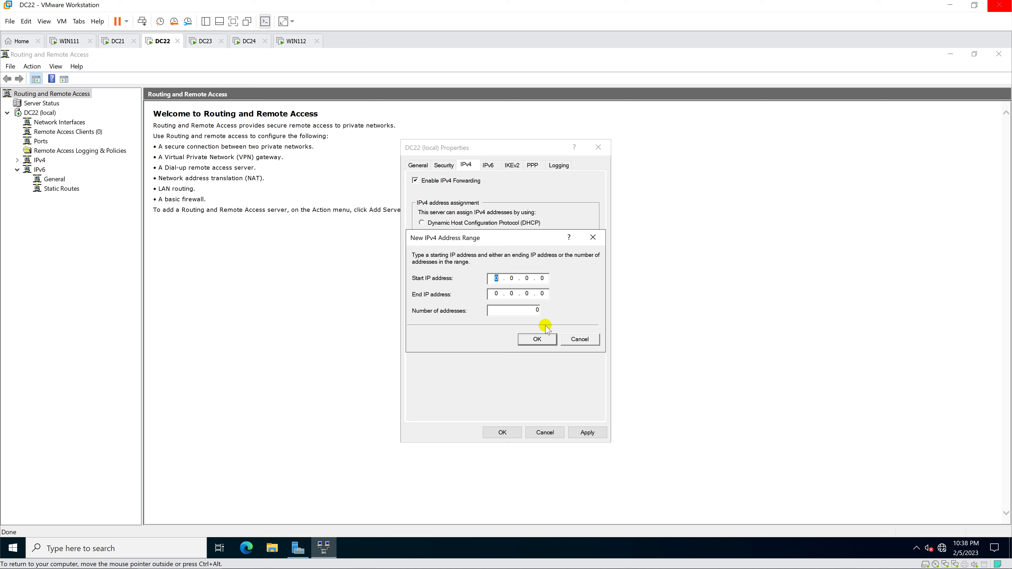
pyautogui.write('10.0.0.100')
pyautogui.press('Tab')
pyautogui.write('100.120')
pyautogui.click(535, 339)
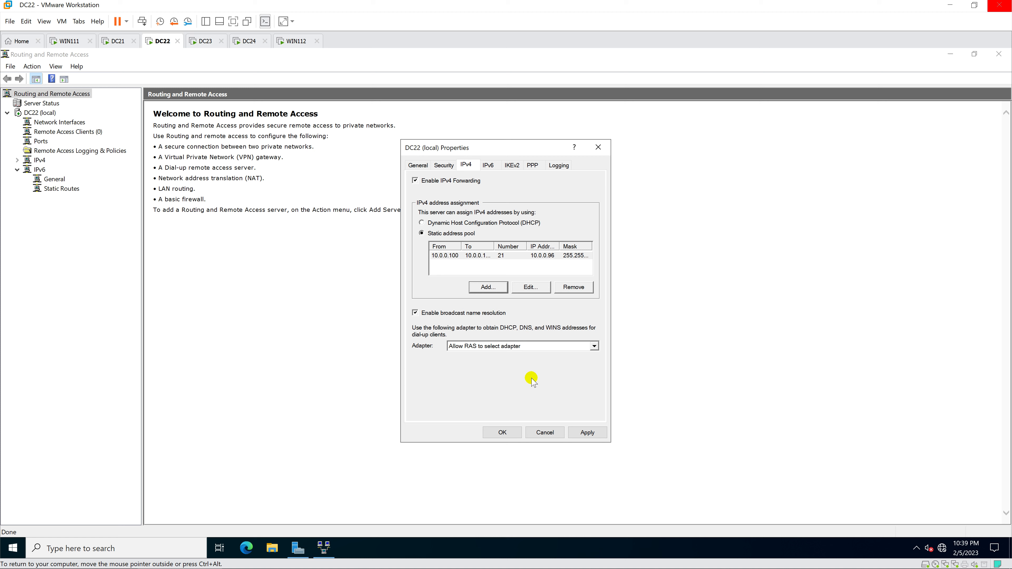
pyautogui.click(506, 431)
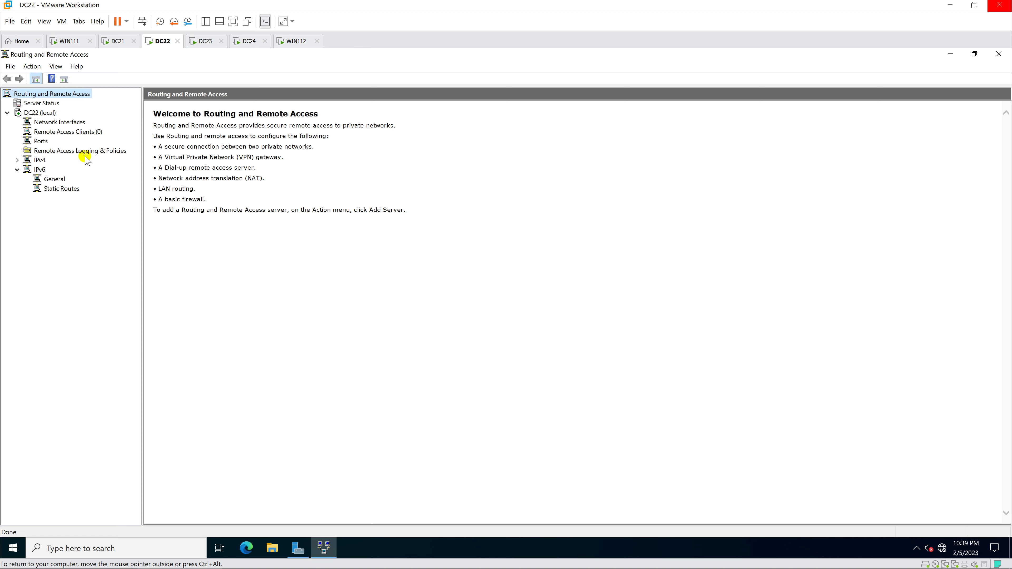
# Step: Start a new demand-dial interface on Network Interfaces named 'VPNSite'
pyautogui.rightClick(73, 125)
pyautogui.click(82, 130)
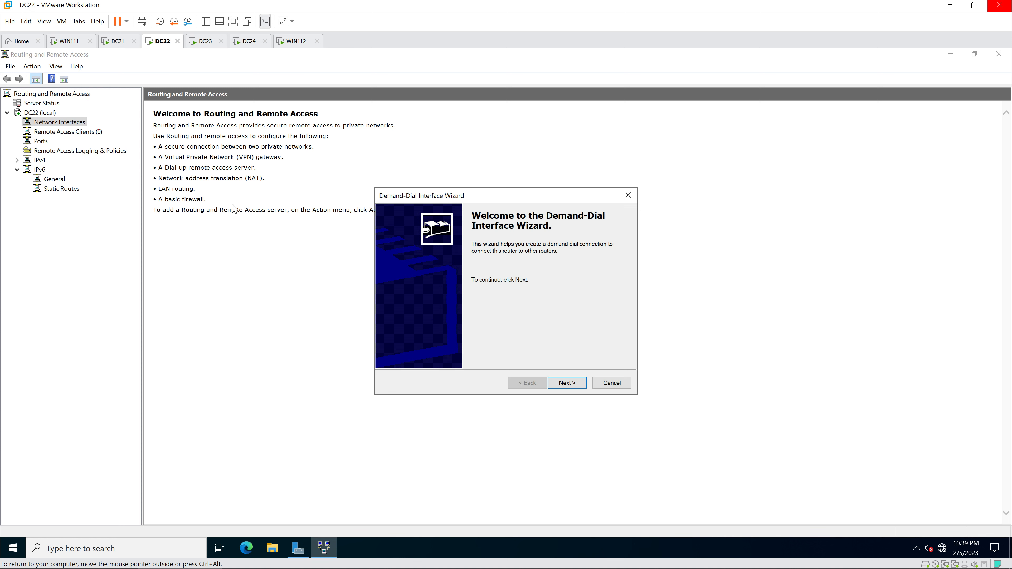
pyautogui.click(565, 382)
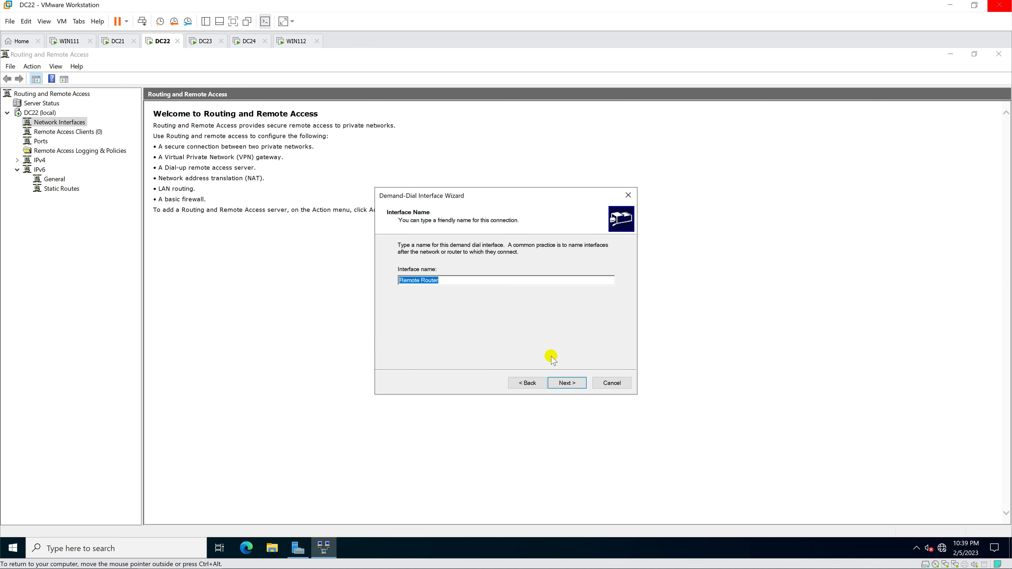
pyautogui.write('VPNSite1')
pyautogui.click(580, 384)
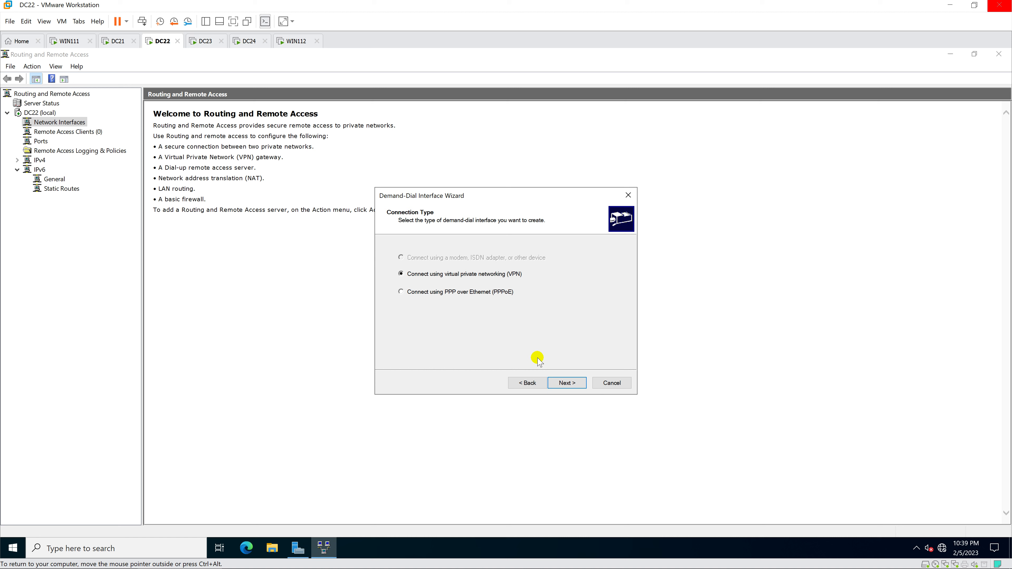
# Step: Choose VPN with PPTP, target router 10.0.2.23, and allow a remote router dial-in account
pyautogui.click(573, 383)
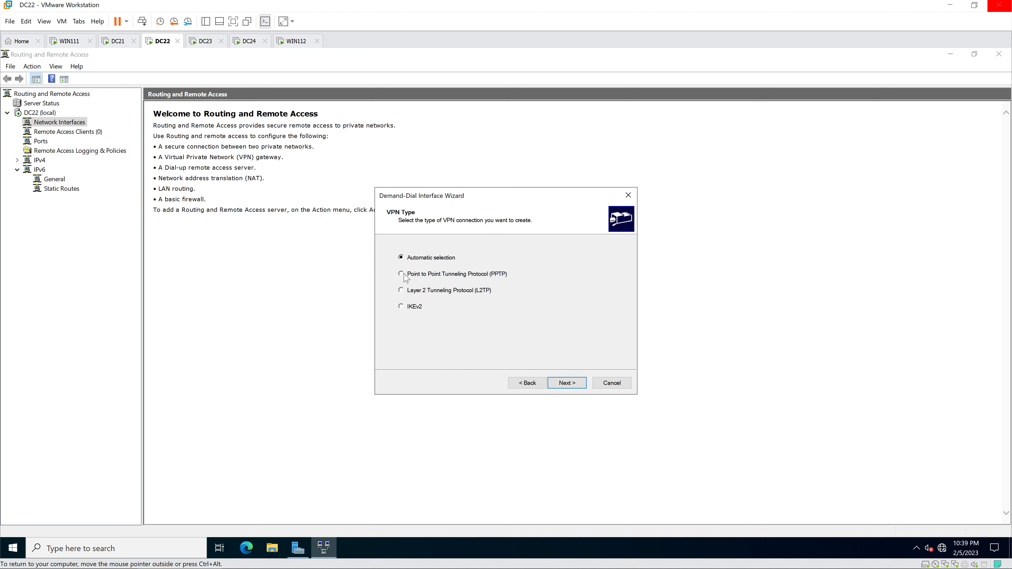
pyautogui.click(576, 383)
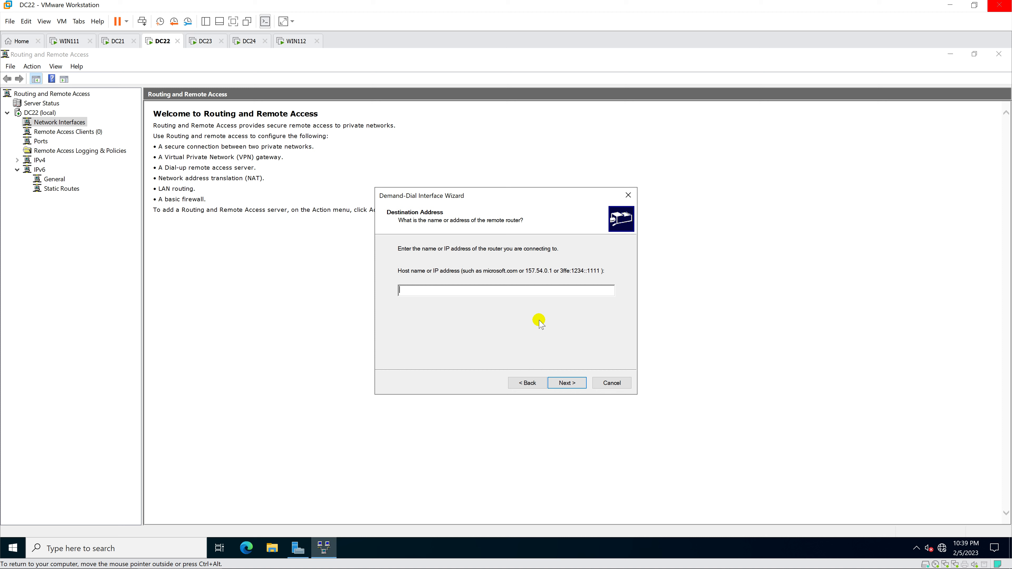
pyautogui.write('10.0.32')
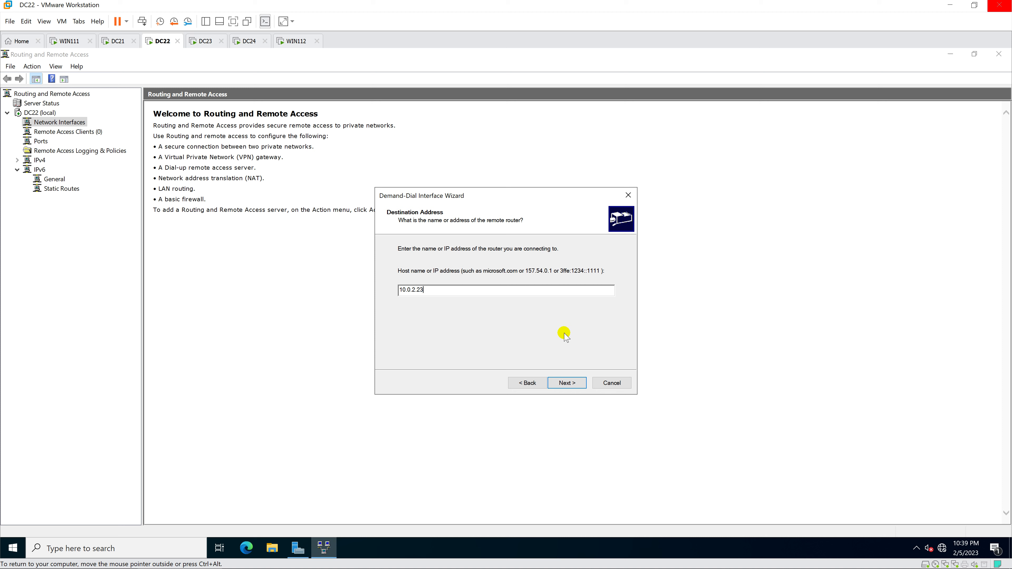
pyautogui.click(565, 383)
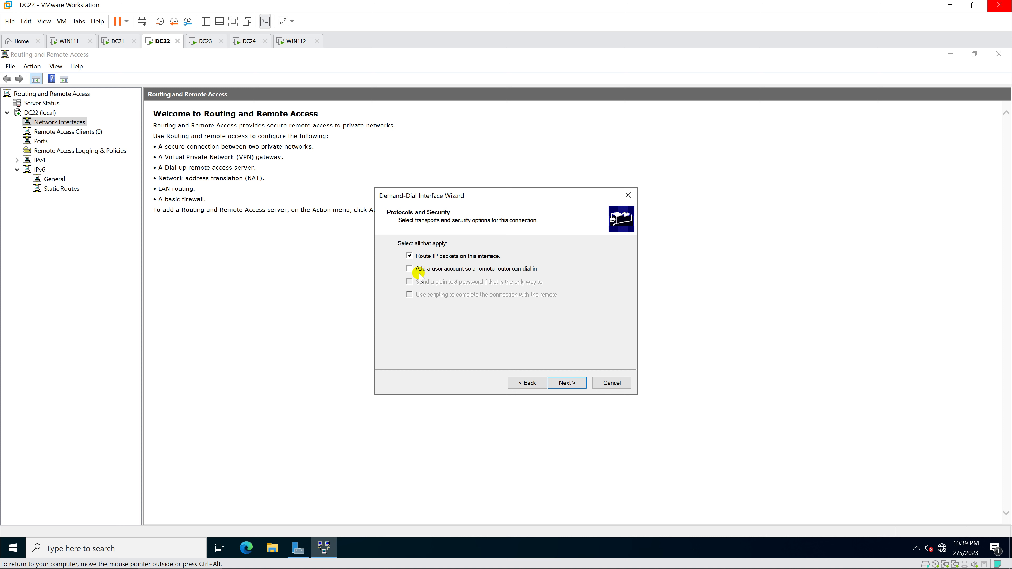
pyautogui.click(409, 268)
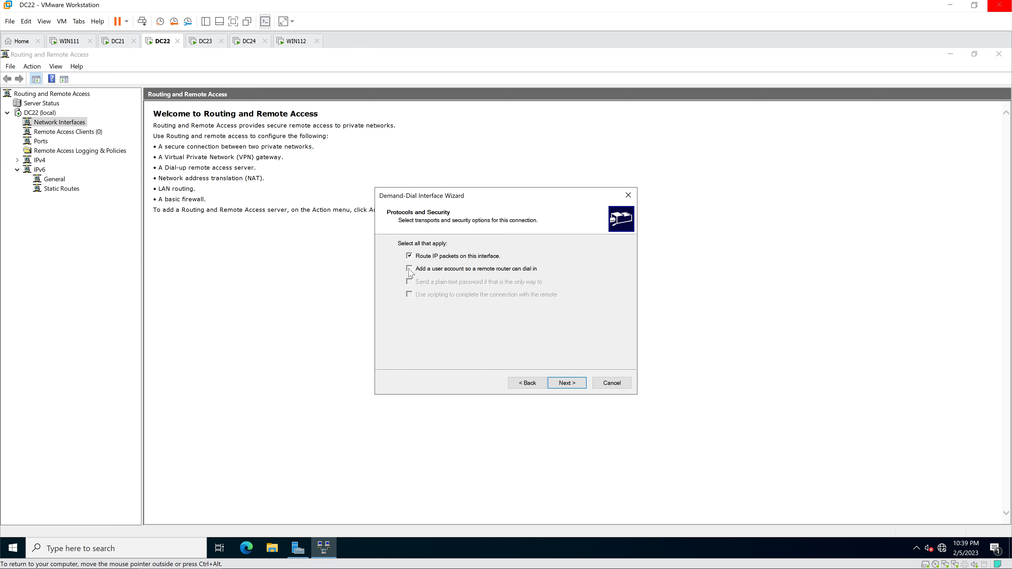
pyautogui.click(572, 383)
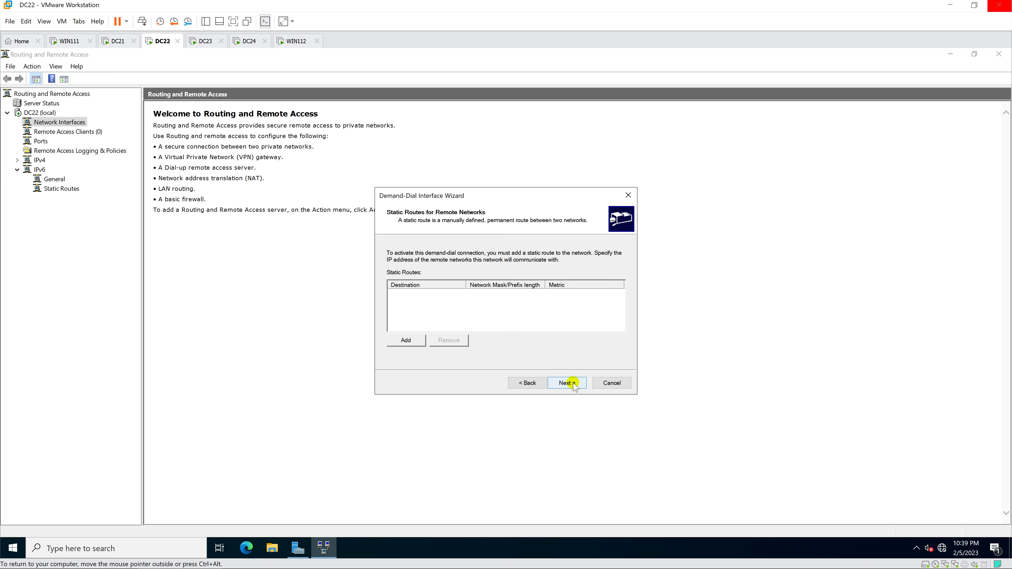
# Step: Skip static routes and set the dial-in account password
pyautogui.click(573, 384)
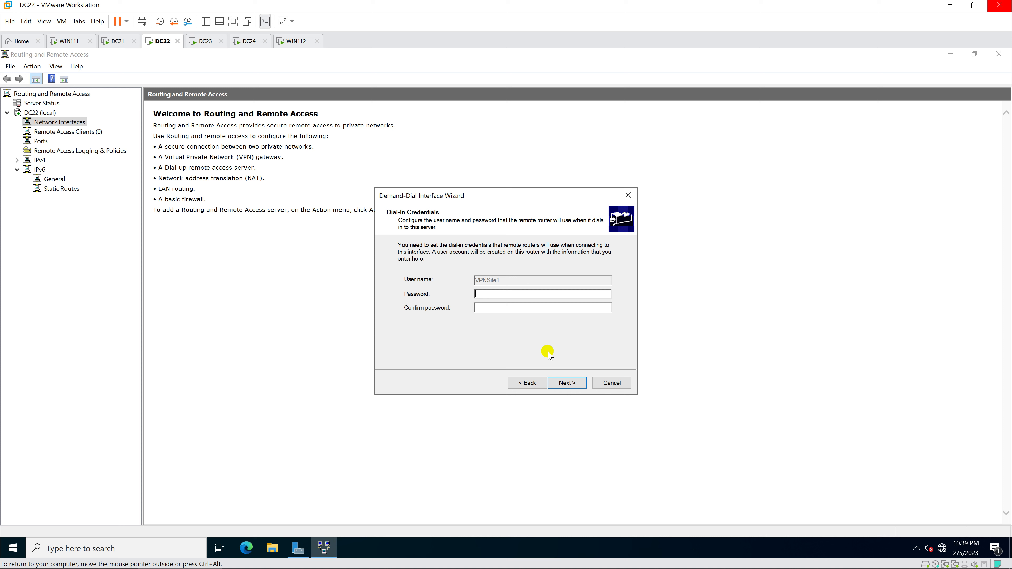
pyautogui.write('Pa$Pa$')
pyautogui.click(567, 383)
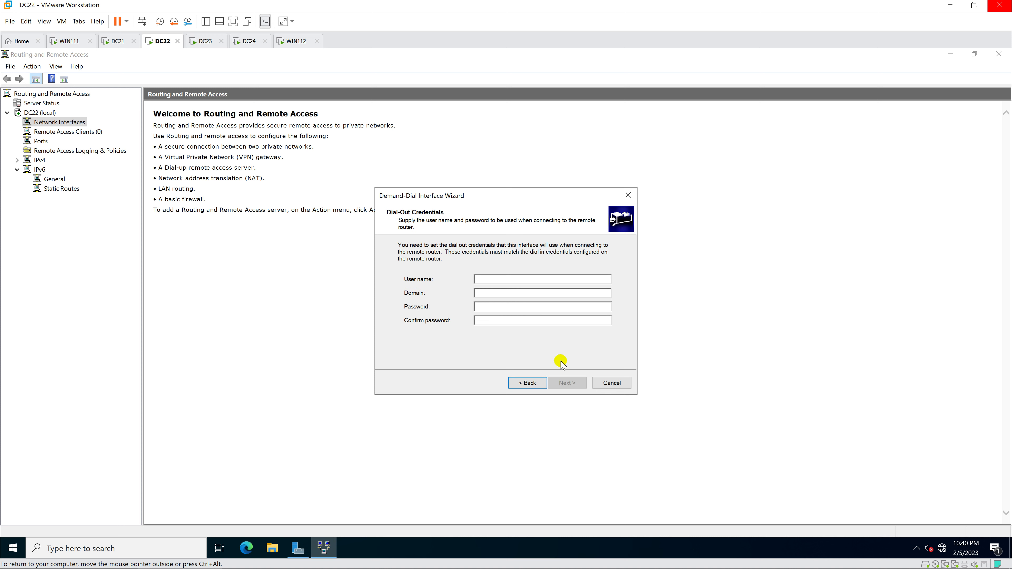
# Step: Enter the site 2 dial-out user name and password, then finish creating the interface
pyautogui.write('hiep')
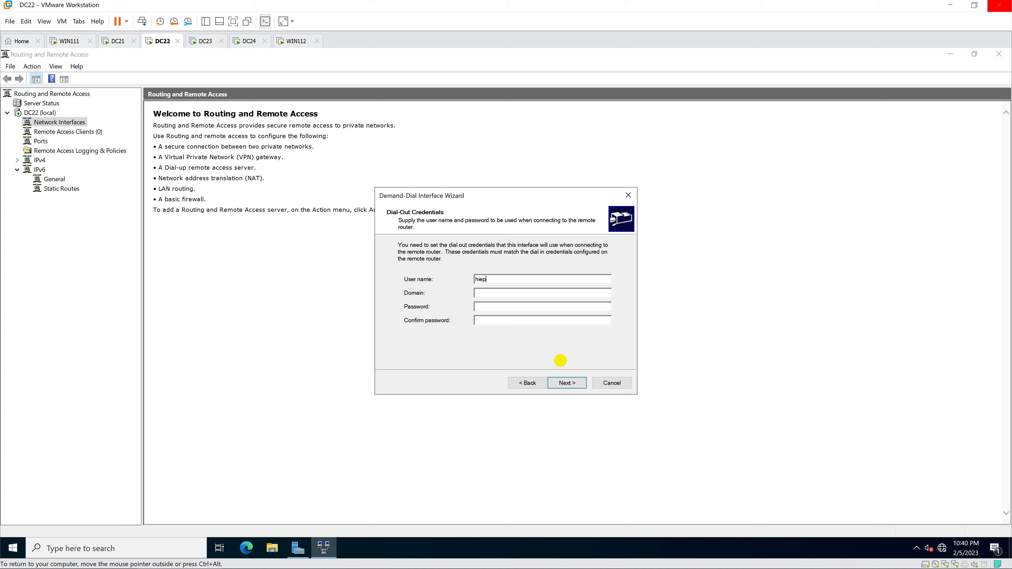
pyautogui.press('BackSpace')
pyautogui.write('HiepSite2******')
pyautogui.click(578, 383)
pyautogui.click(578, 384)
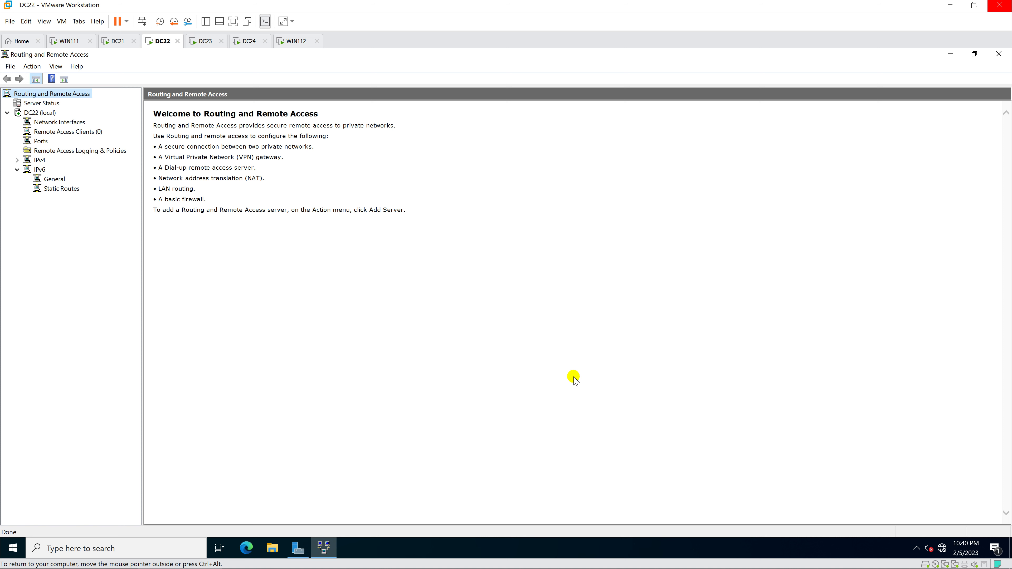
# Step: Sign in to DC23 with the administrator password and dismiss the Windows Admin Center prompt
pyautogui.click(221, 45)
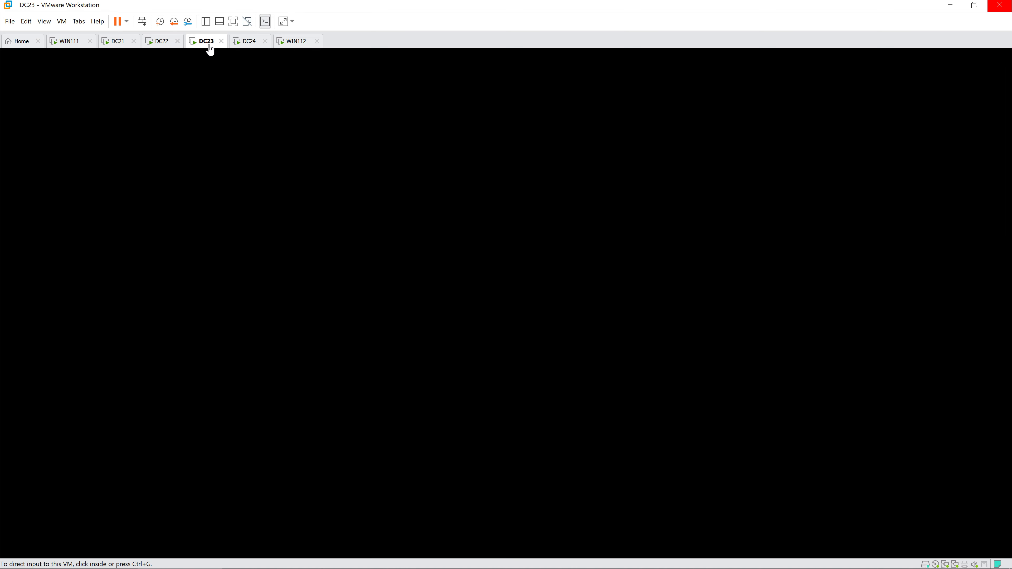
pyautogui.click(370, 226)
pyautogui.press('ctrl+alt+Insert')
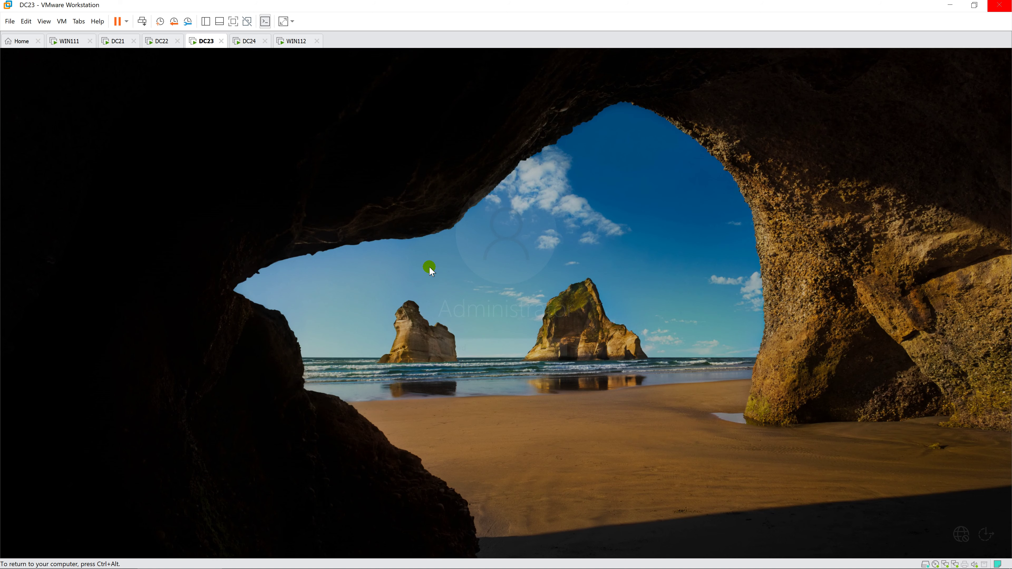
pyautogui.write('Pa55w.rd')
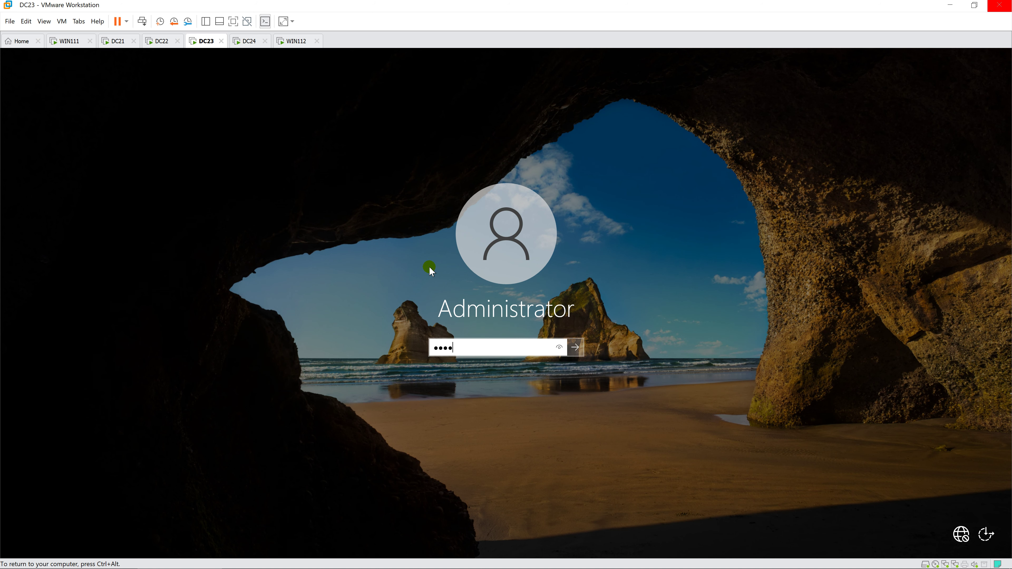
pyautogui.press('Return')
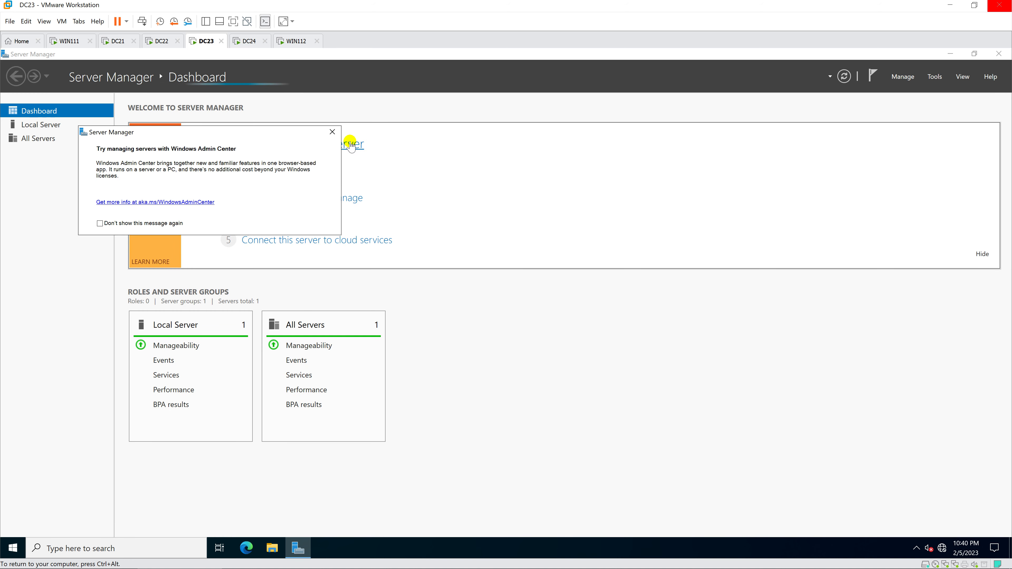
pyautogui.click(333, 132)
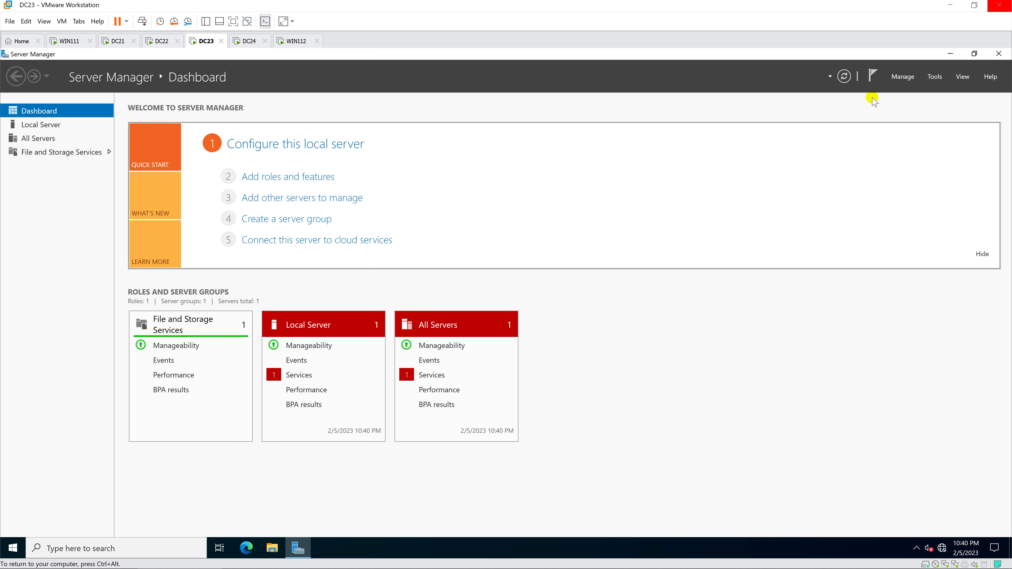
# Step: Wake WIN112 and WIN111 to their sign-in screens, then return to DC23
pyautogui.click(302, 42)
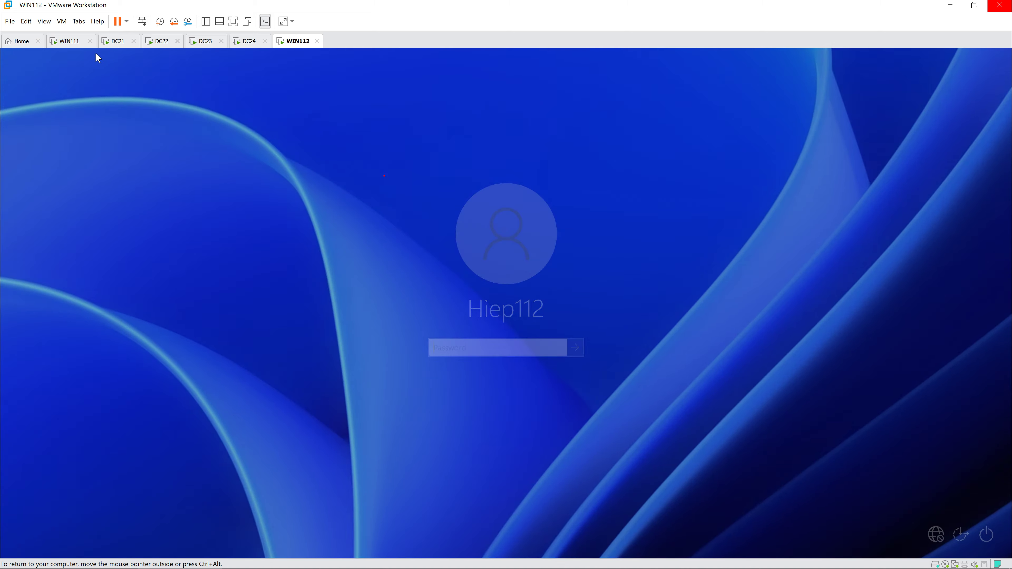
pyautogui.click(74, 41)
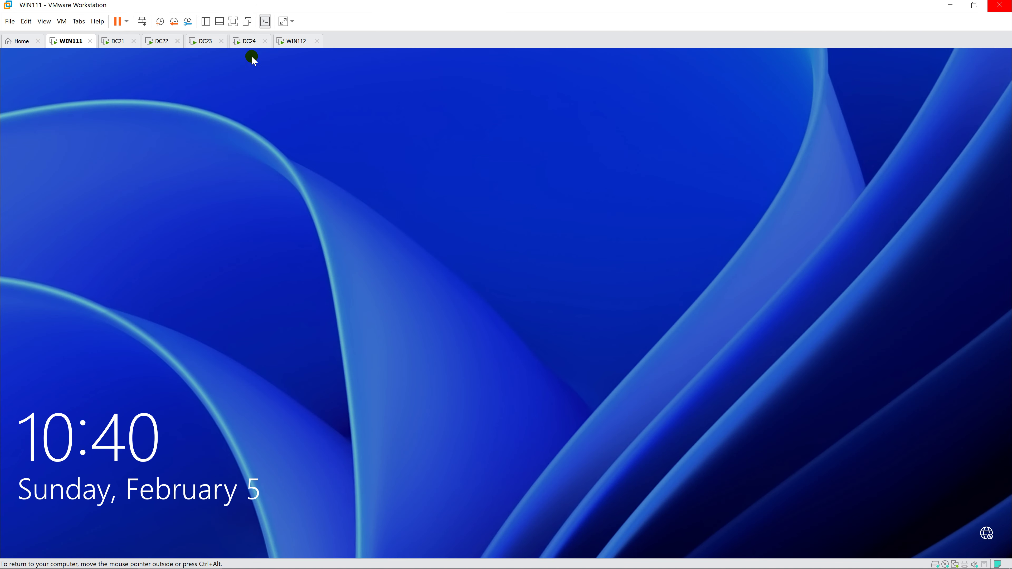
pyautogui.click(252, 58)
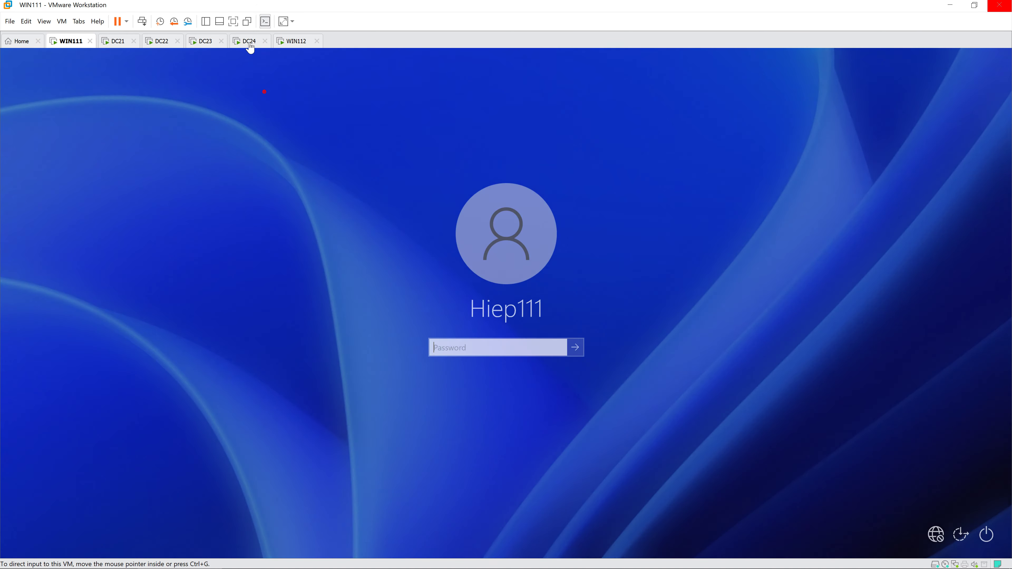
pyautogui.click(205, 41)
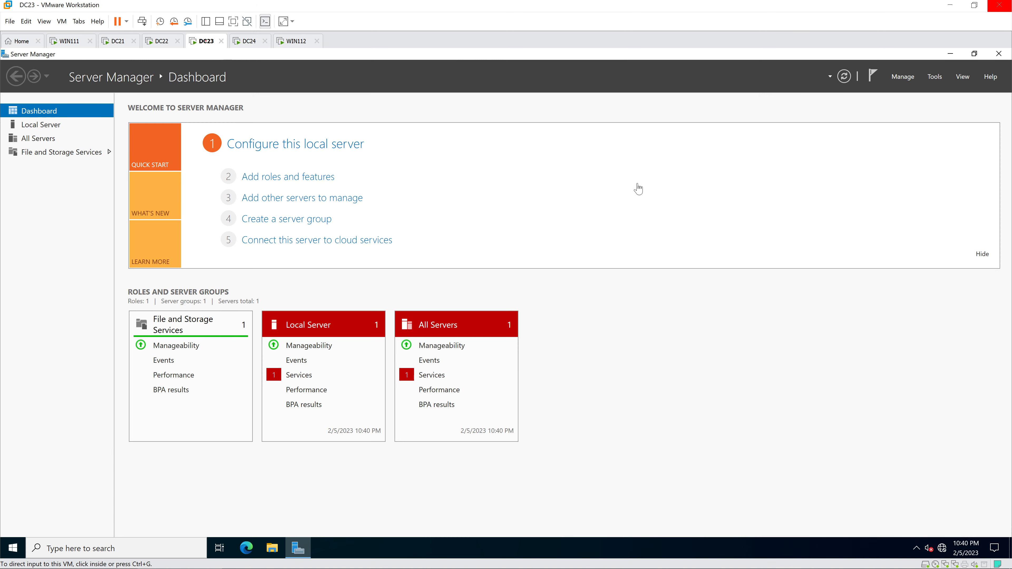
# Step: Open Computer Management on DC23 and show the Local Users and Groups user list
pyautogui.click(934, 76)
pyautogui.click(934, 102)
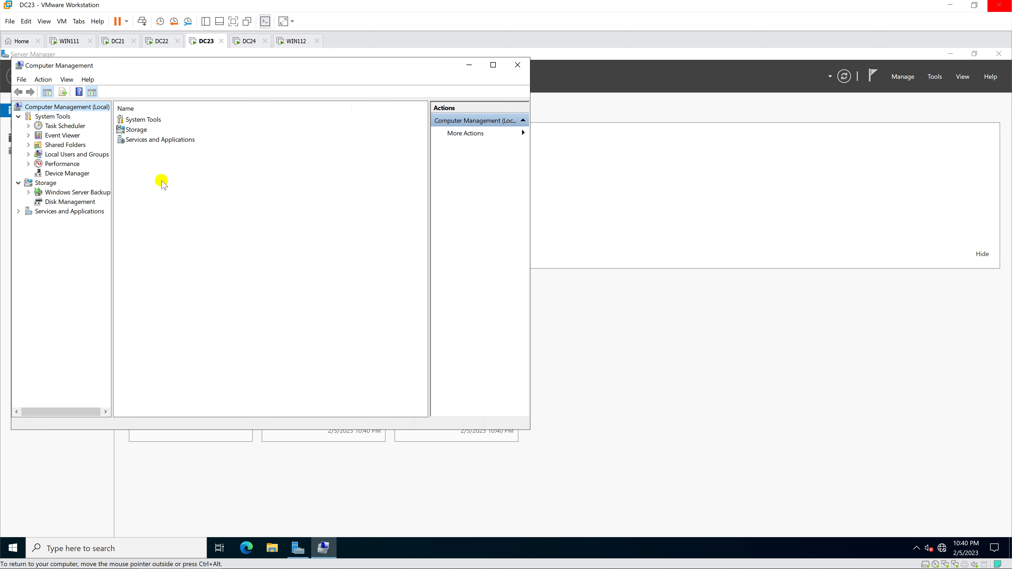
pyautogui.doubleClick(67, 156)
pyautogui.click(62, 164)
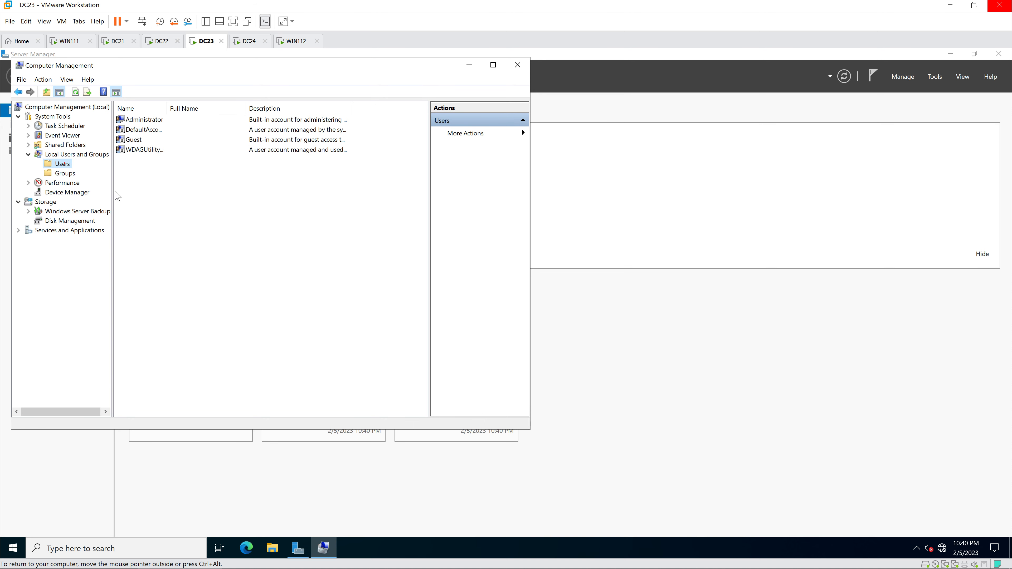
# Step: Create a local site-2 user with a password that never expires and no change at next logon
pyautogui.rightClick(166, 194)
pyautogui.click(205, 204)
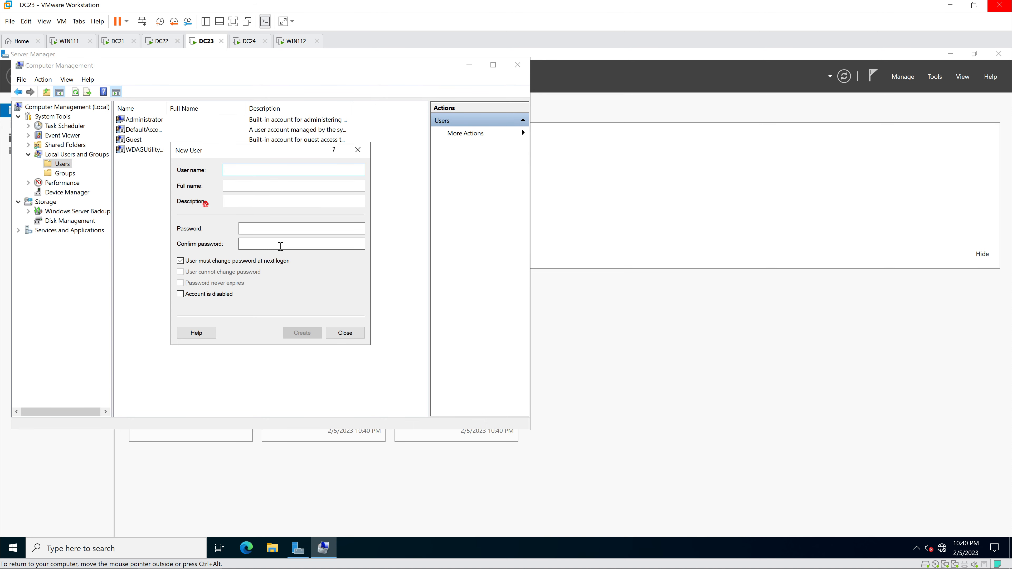
pyautogui.write('HiepSite2')
pyautogui.press('Tab')
pyautogui.press('Tab')
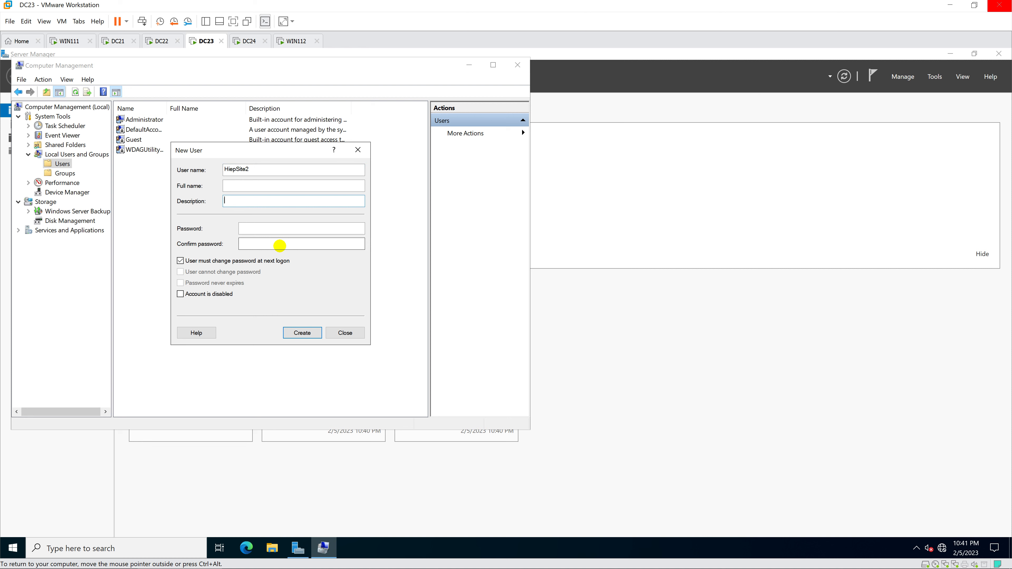
pyautogui.press('Tab')
pyautogui.write('•••••••')
pyautogui.press('Tab')
pyautogui.write('•••••••')
pyautogui.click(208, 260)
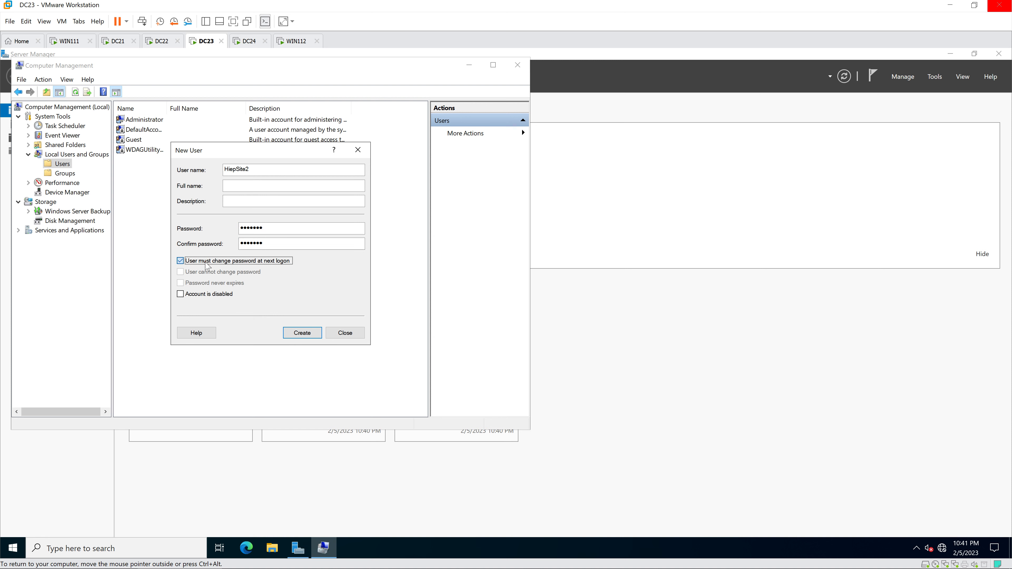
pyautogui.click(200, 282)
pyautogui.click(302, 332)
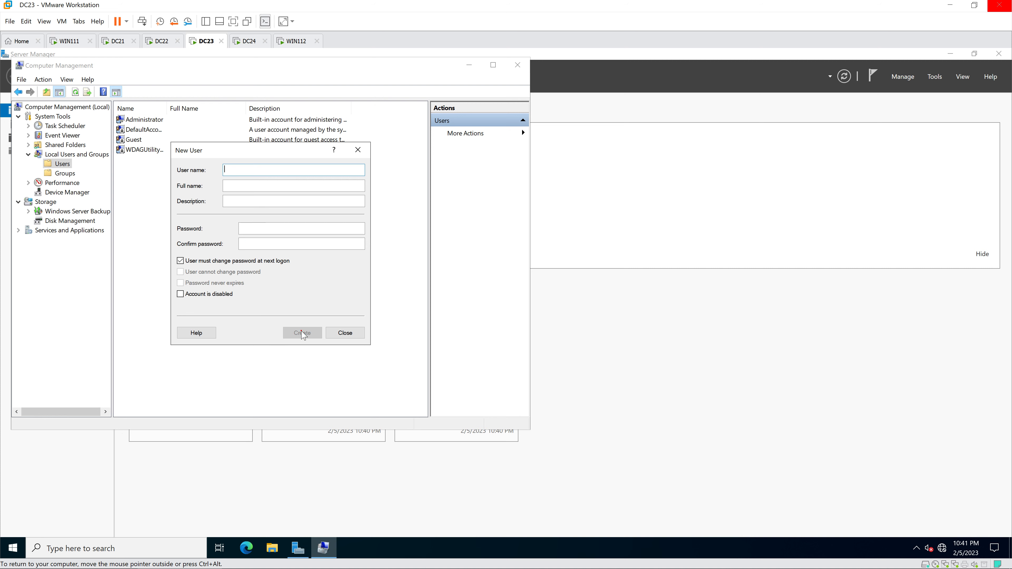
pyautogui.click(345, 332)
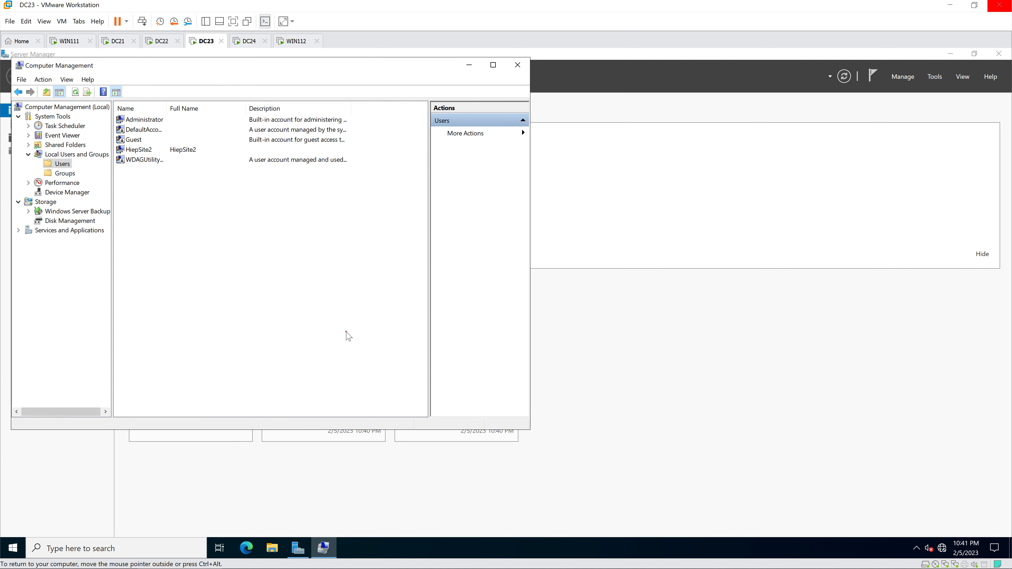
# Step: Allow network access in the new site-2 user's Dial-in properties
pyautogui.doubleClick(139, 150)
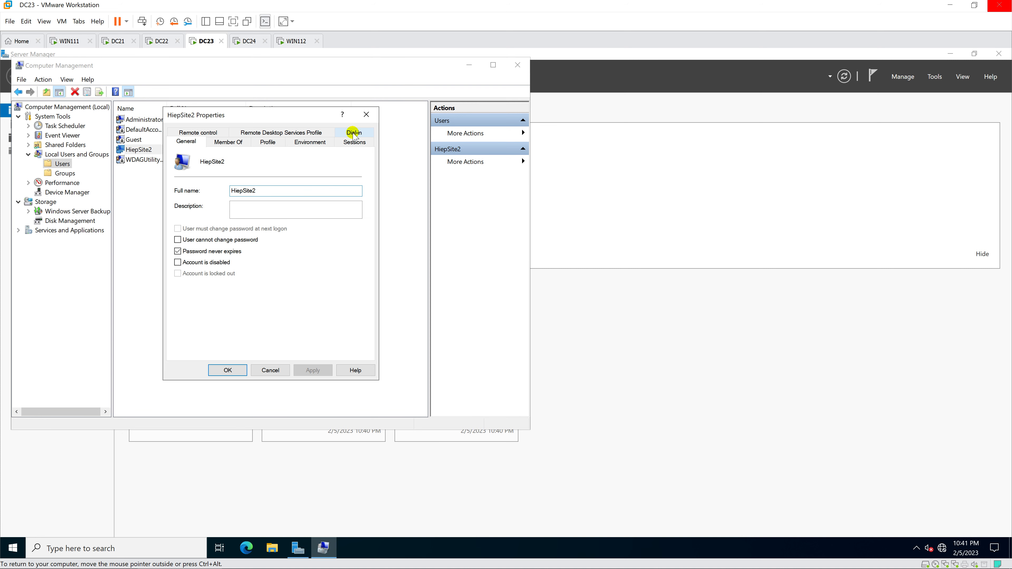
pyautogui.click(354, 132)
pyautogui.click(200, 169)
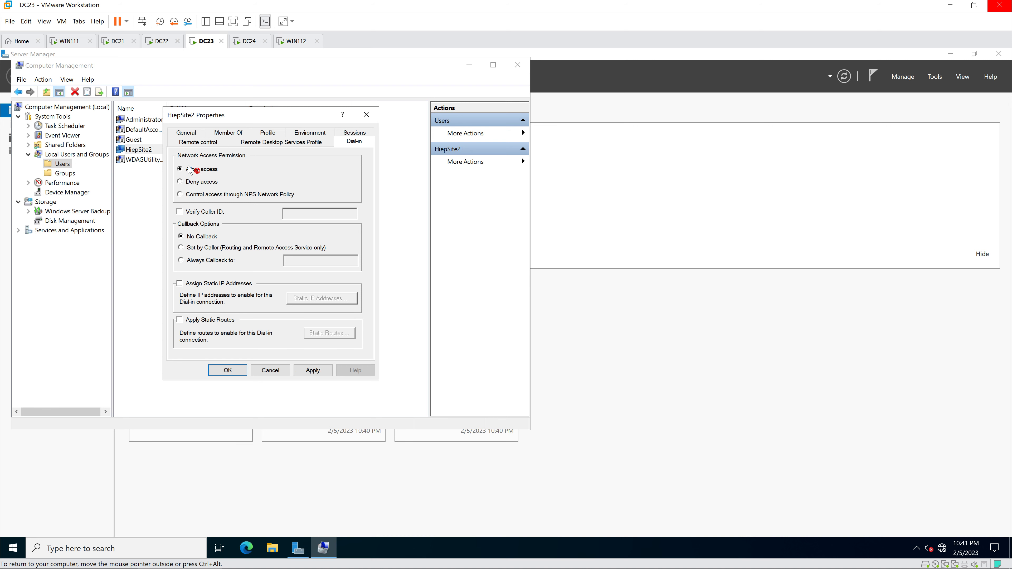
pyautogui.click(227, 370)
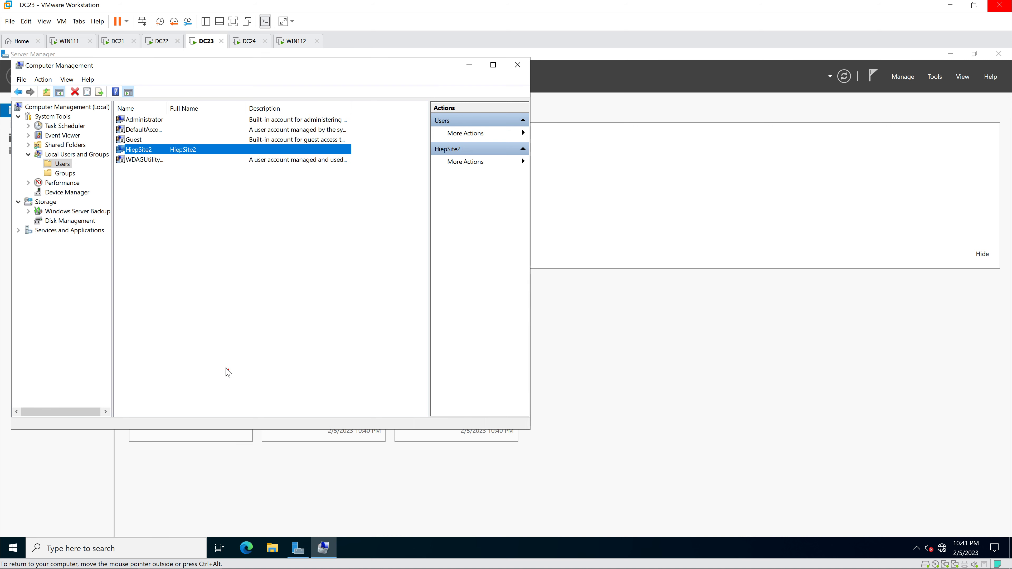
# Step: On DC22, open Computer Management and list the local user accounts
pyautogui.click(158, 44)
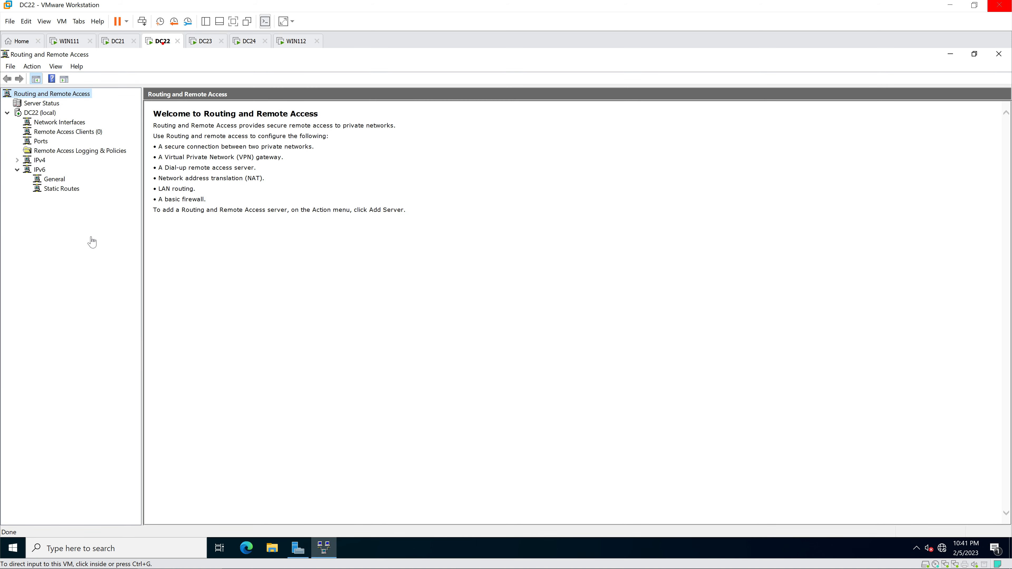
pyautogui.click(300, 548)
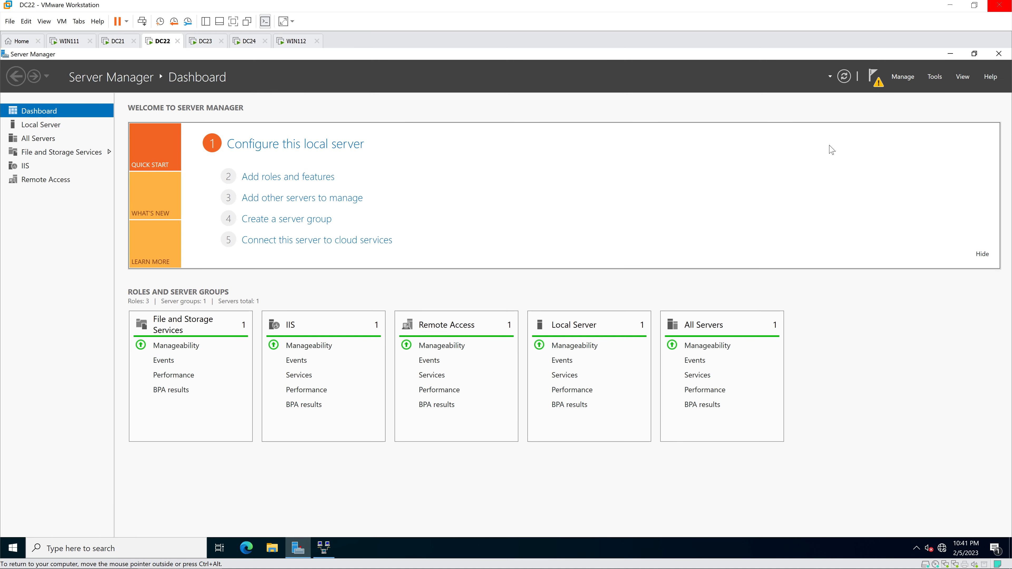
pyautogui.click(934, 77)
pyautogui.click(904, 104)
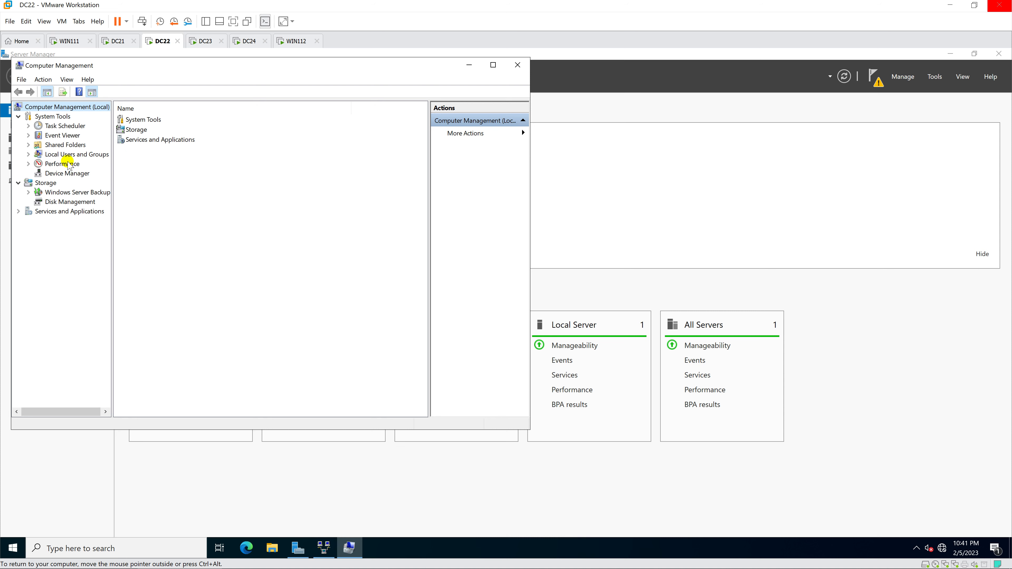
pyautogui.click(68, 164)
pyautogui.doubleClick(67, 155)
pyautogui.click(63, 163)
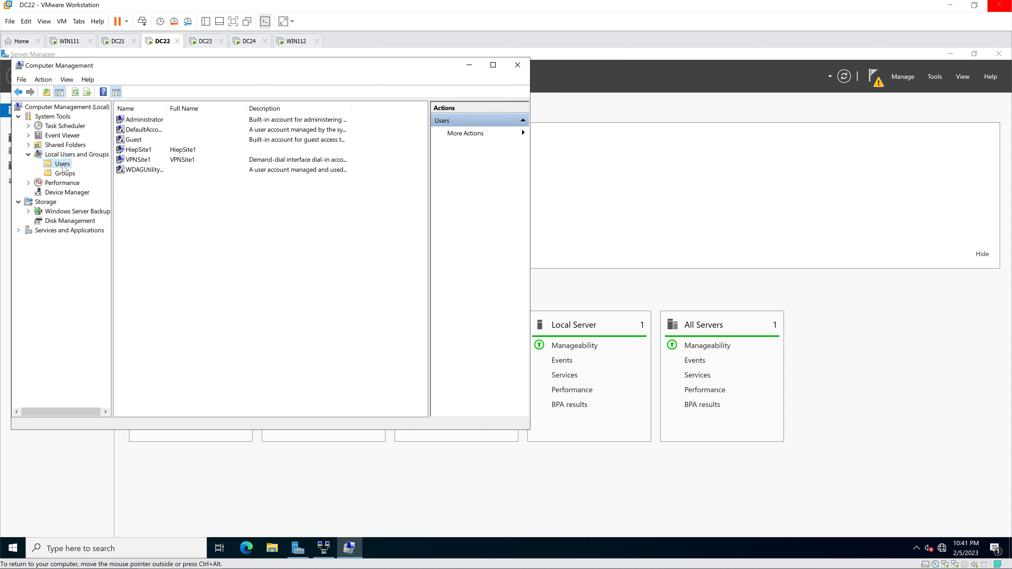
# Step: Allow dial-in network access for DC22's site-1 user, then return to DC23
pyautogui.doubleClick(146, 152)
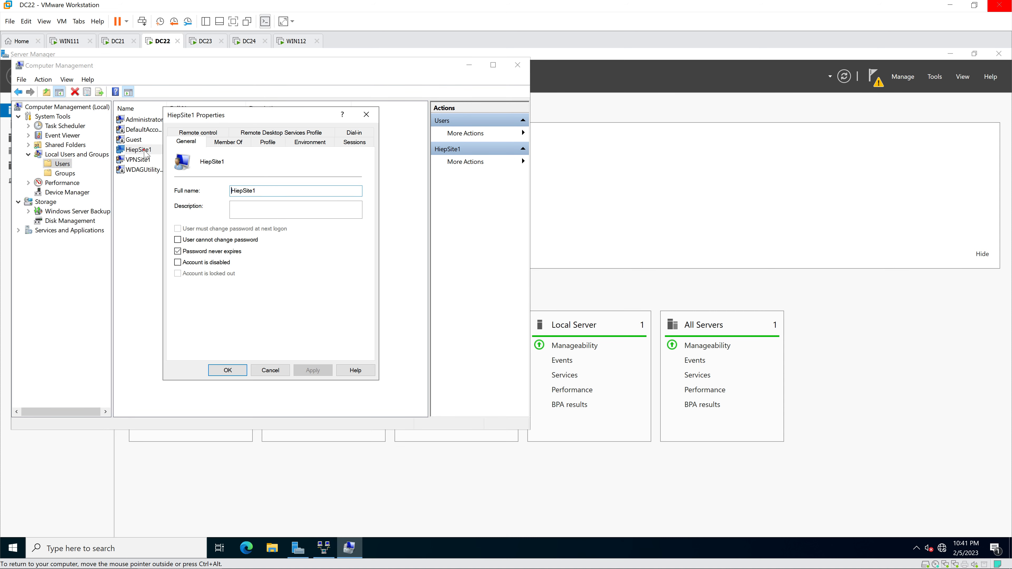
pyautogui.click(354, 134)
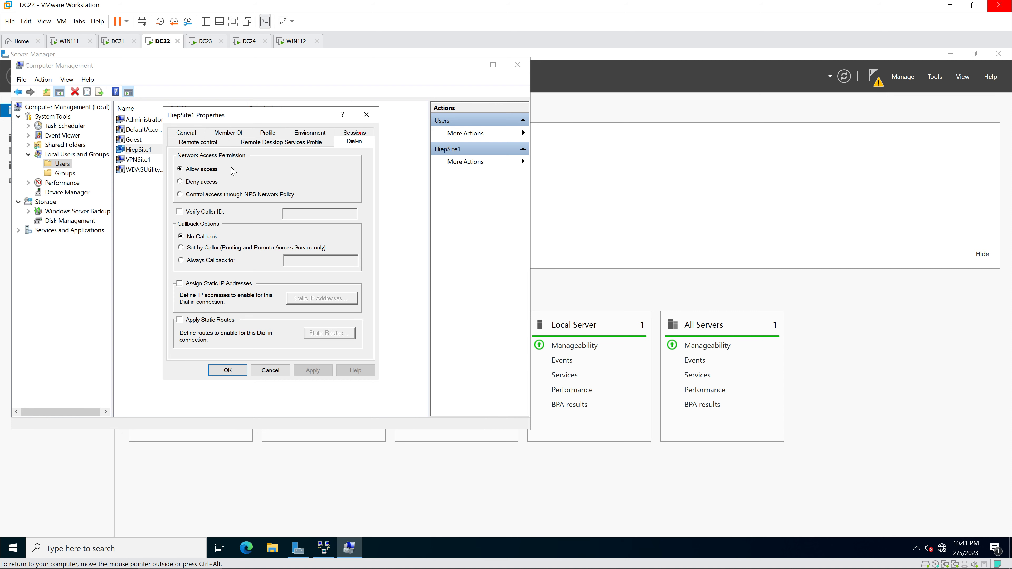
pyautogui.click(195, 168)
pyautogui.click(228, 370)
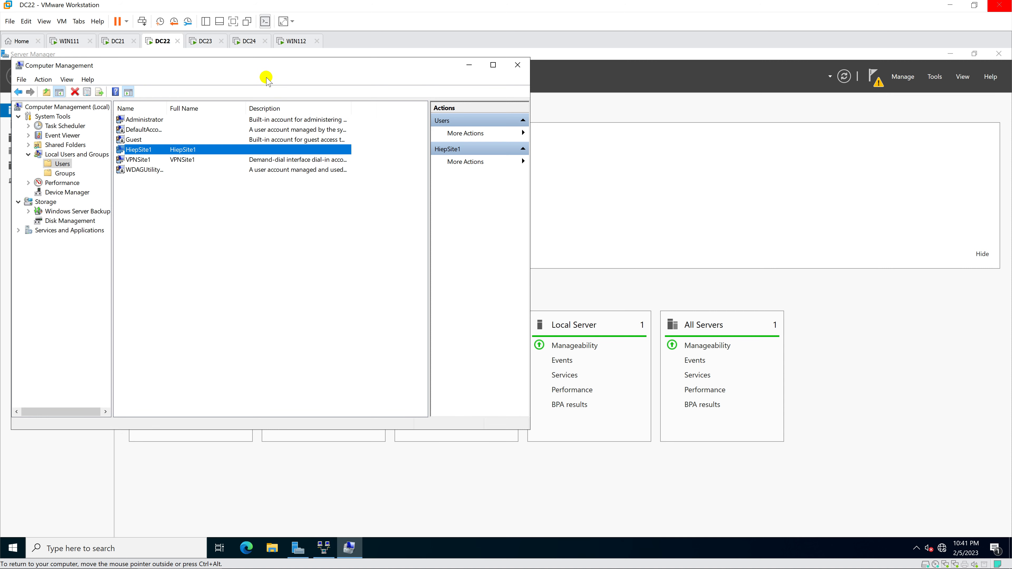
pyautogui.click(206, 42)
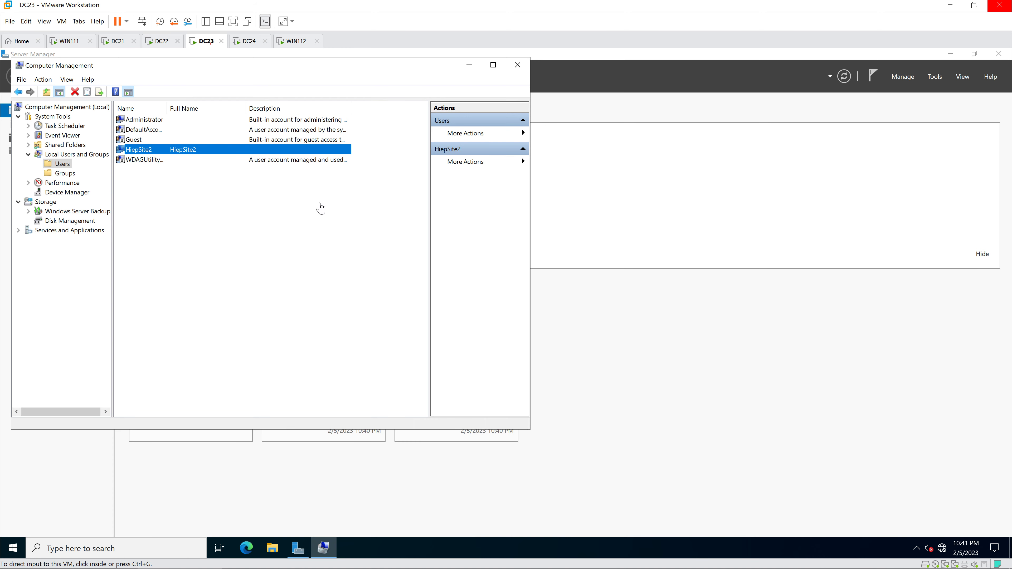
# Step: Start a role-based installation on DC23 and select the Remote Access role
pyautogui.click(911, 80)
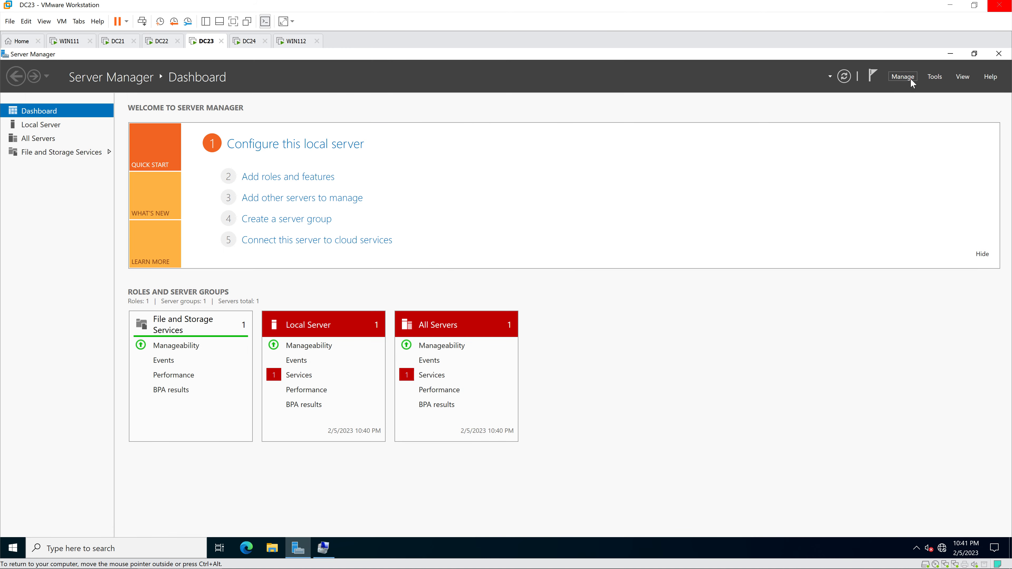
pyautogui.click(910, 78)
pyautogui.click(924, 88)
pyautogui.click(433, 107)
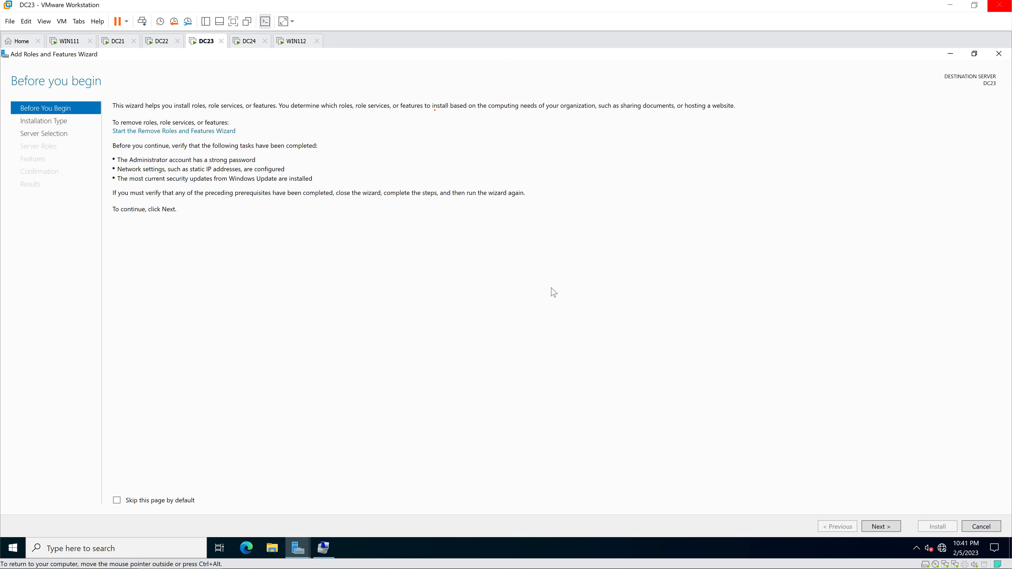
pyautogui.click(879, 526)
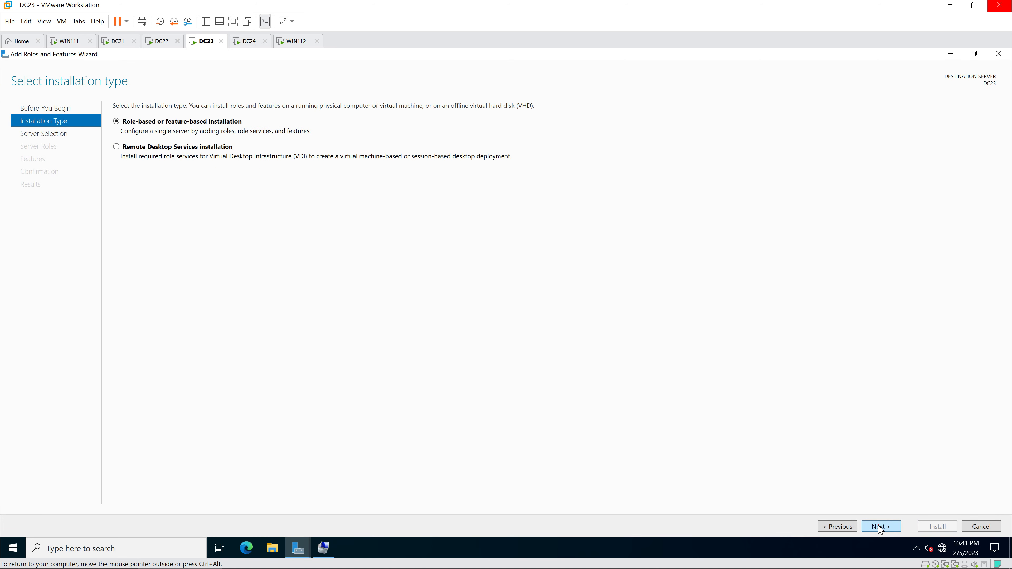
pyautogui.click(881, 527)
pyautogui.click(880, 527)
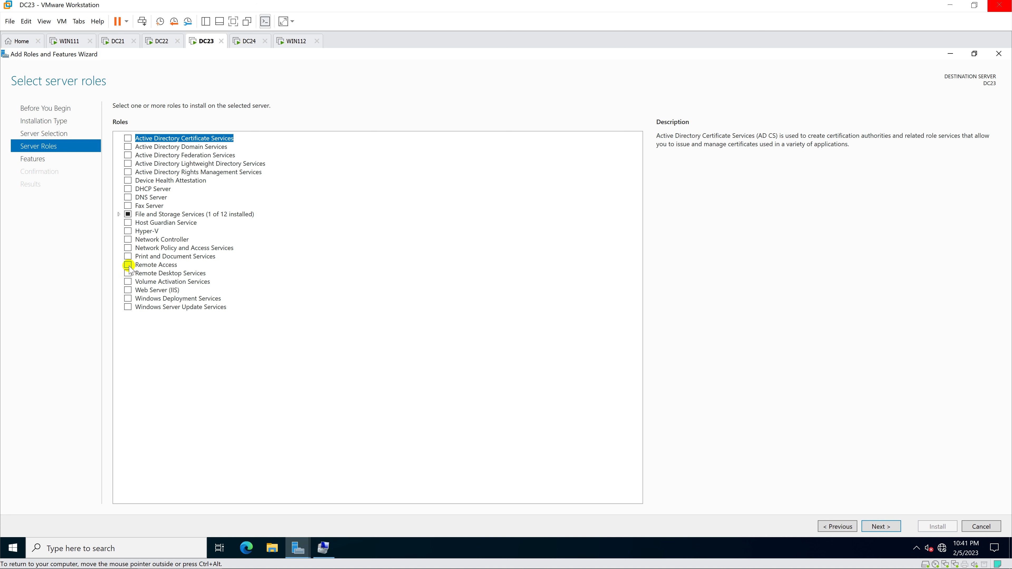
pyautogui.click(128, 265)
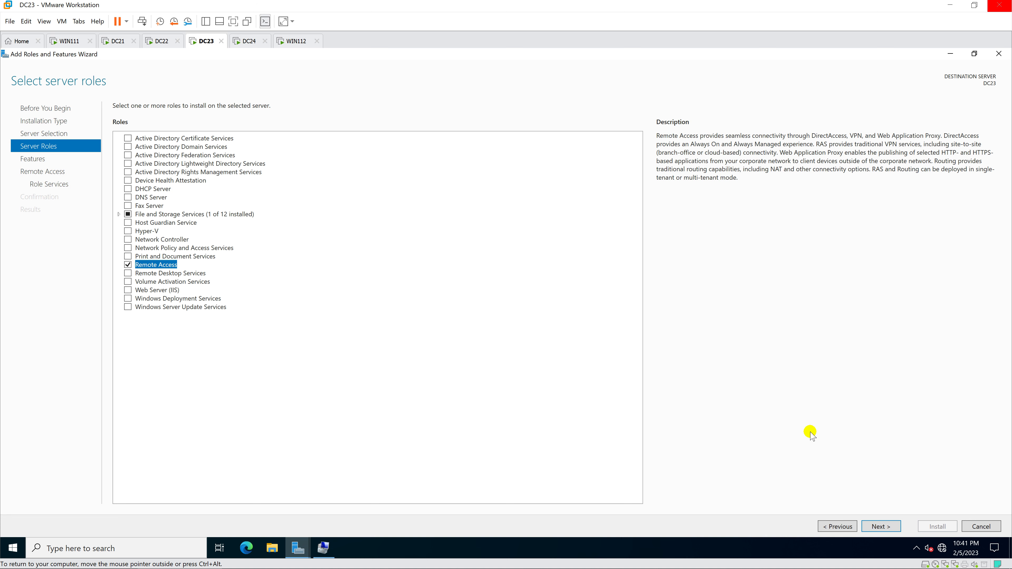
# Step: Add DirectAccess and VPN (RAS) with its required features plus Routing, and proceed to confirmation
pyautogui.click(881, 527)
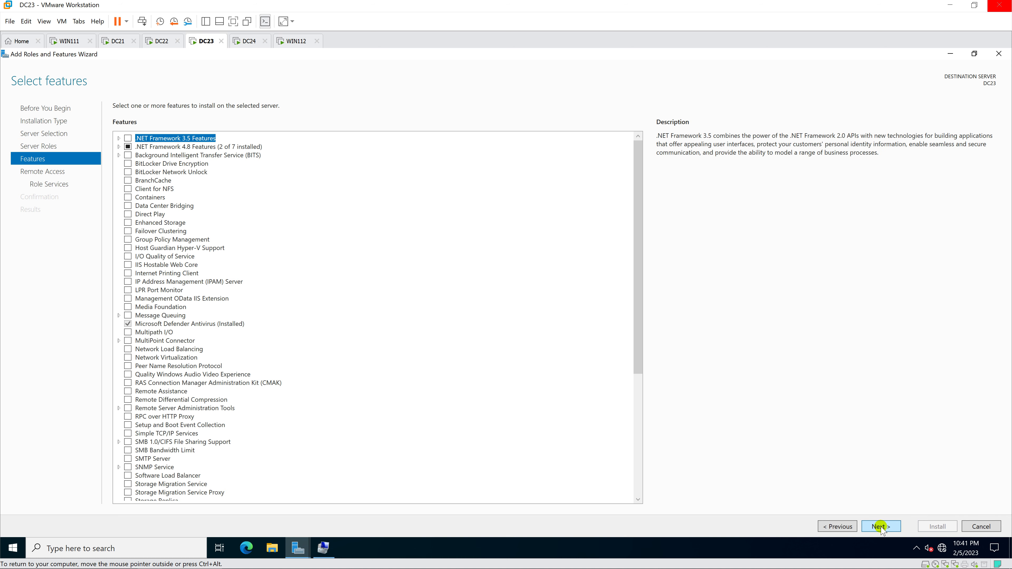
pyautogui.click(881, 527)
pyautogui.click(881, 526)
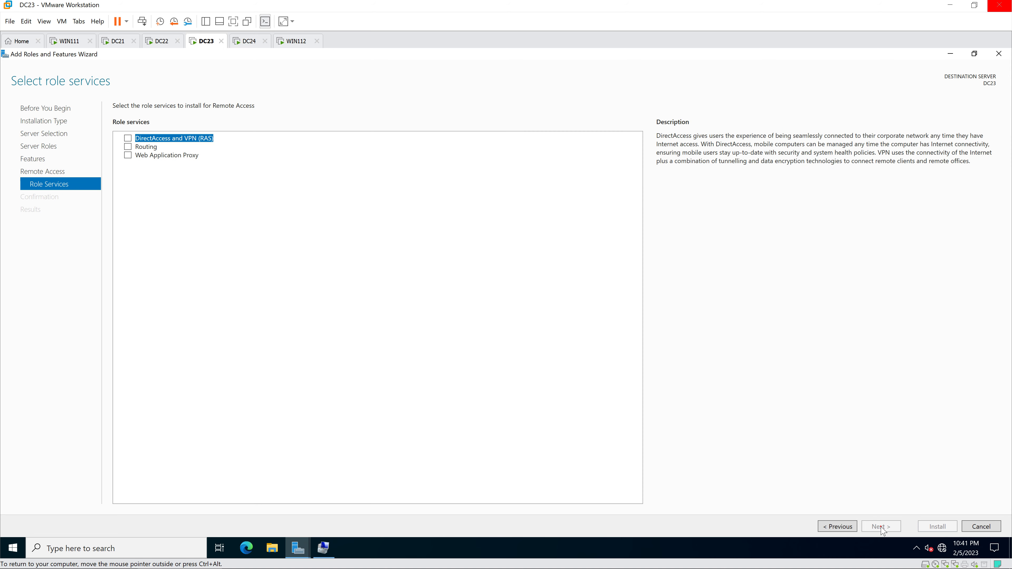
pyautogui.click(128, 138)
pyautogui.click(527, 383)
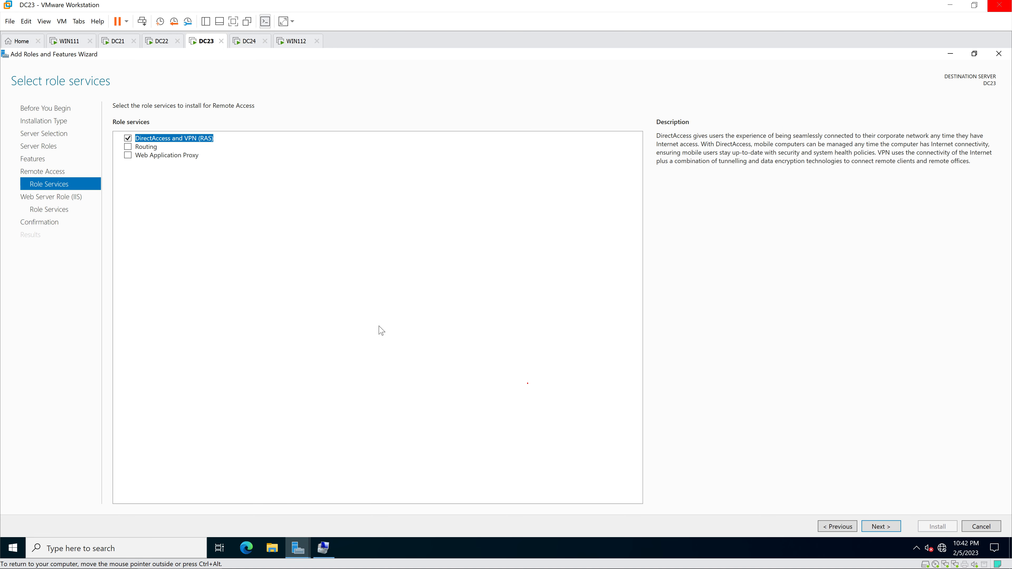
pyautogui.click(128, 146)
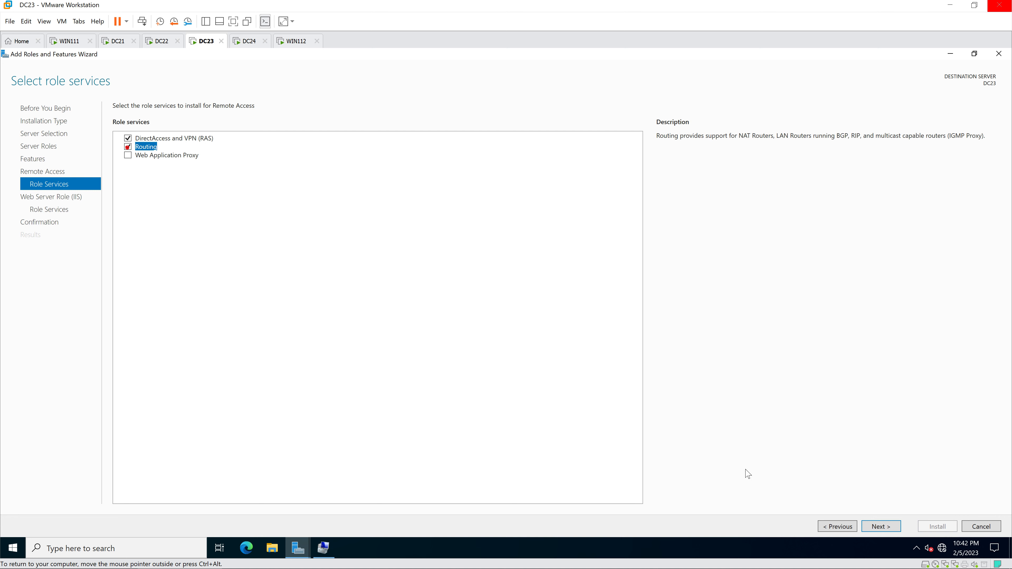
pyautogui.click(880, 530)
pyautogui.click(880, 531)
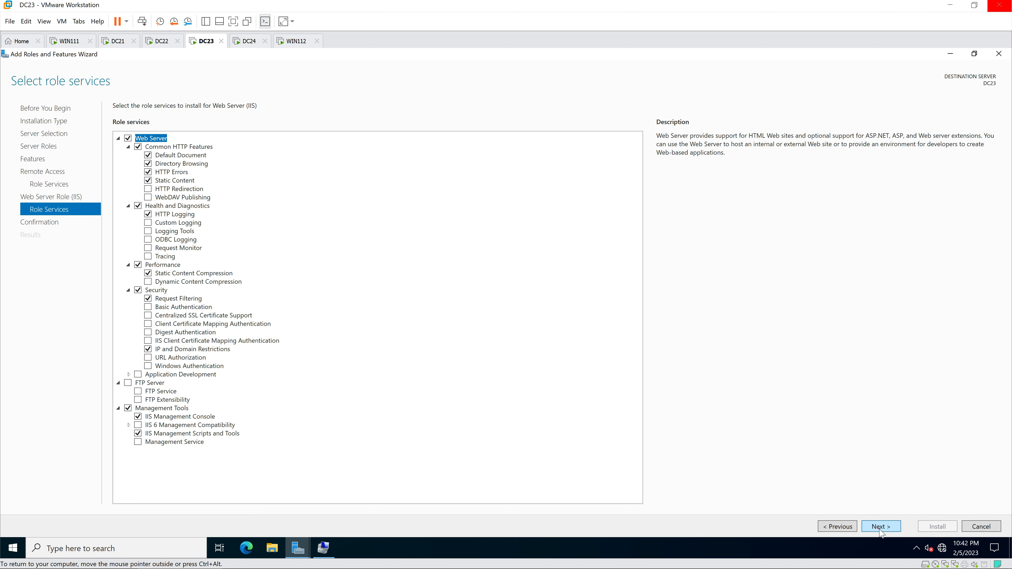
pyautogui.click(881, 528)
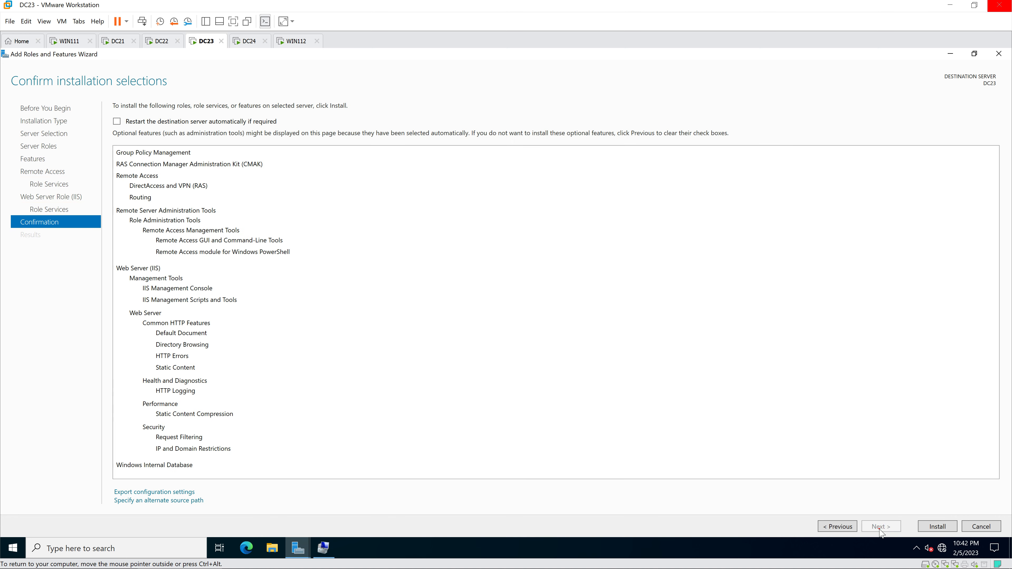
# Step: Install Remote Access, Routing and Web Server (IIS) on DC23 and wait for success
pyautogui.click(934, 527)
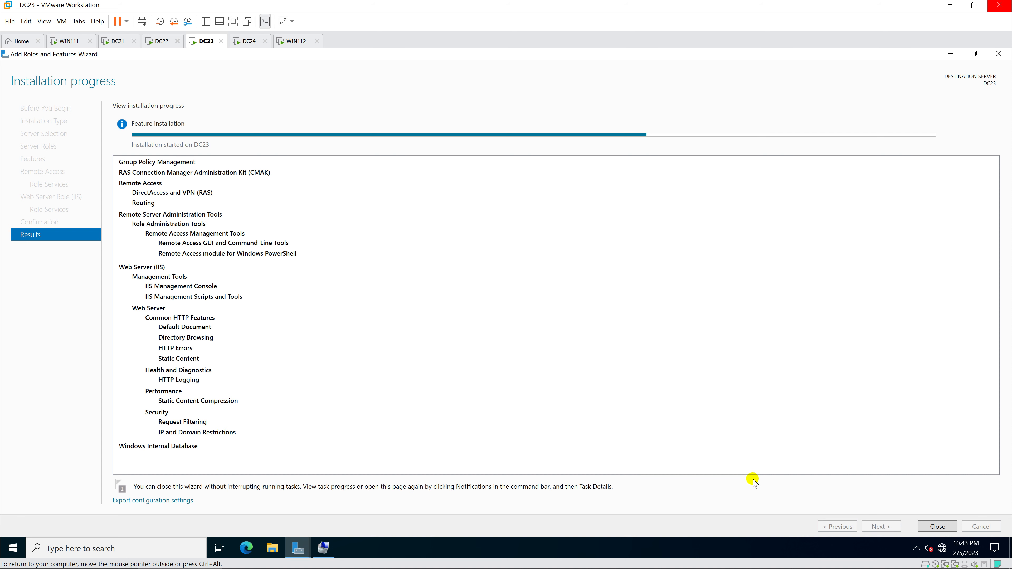
# Step: Close the installation wizard and open the Routing and Remote Access console maximized
pyautogui.click(939, 526)
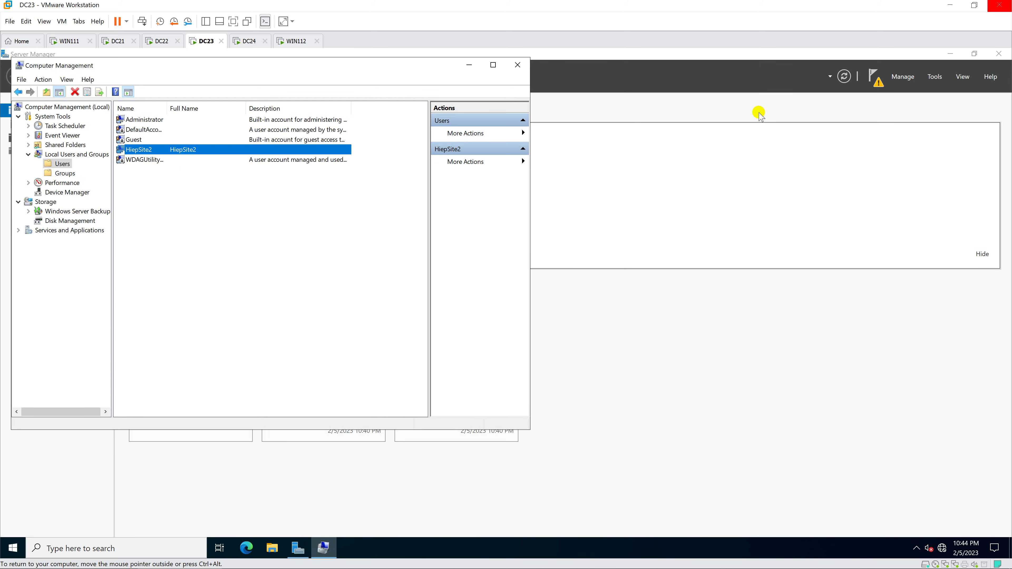
pyautogui.click(934, 78)
pyautogui.click(934, 77)
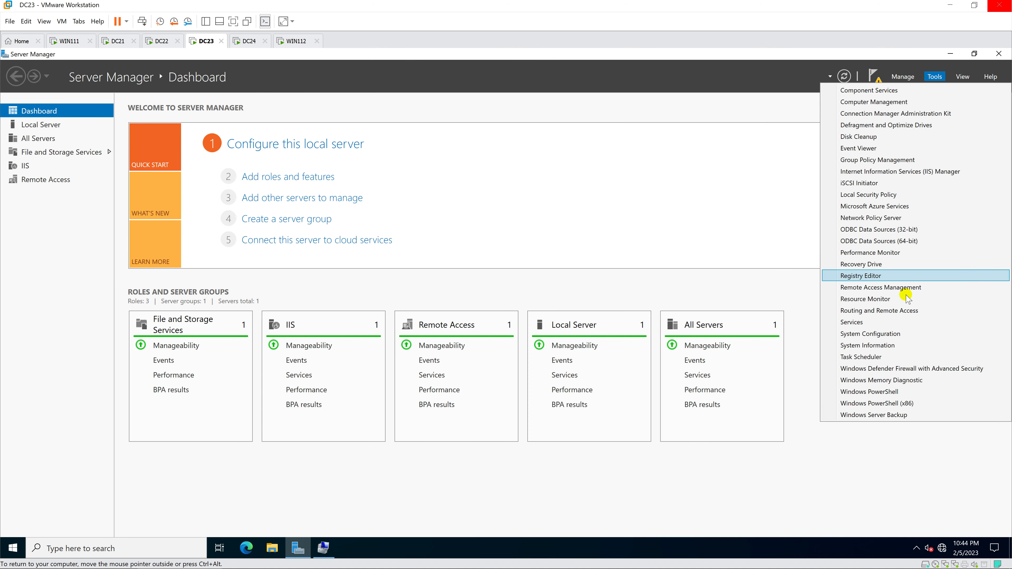
pyautogui.click(910, 312)
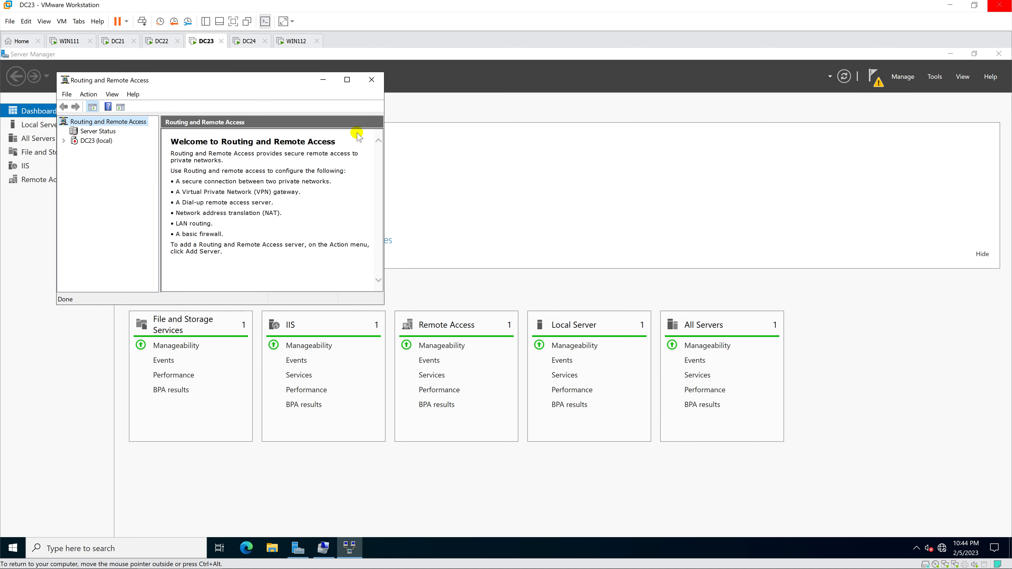
pyautogui.click(347, 79)
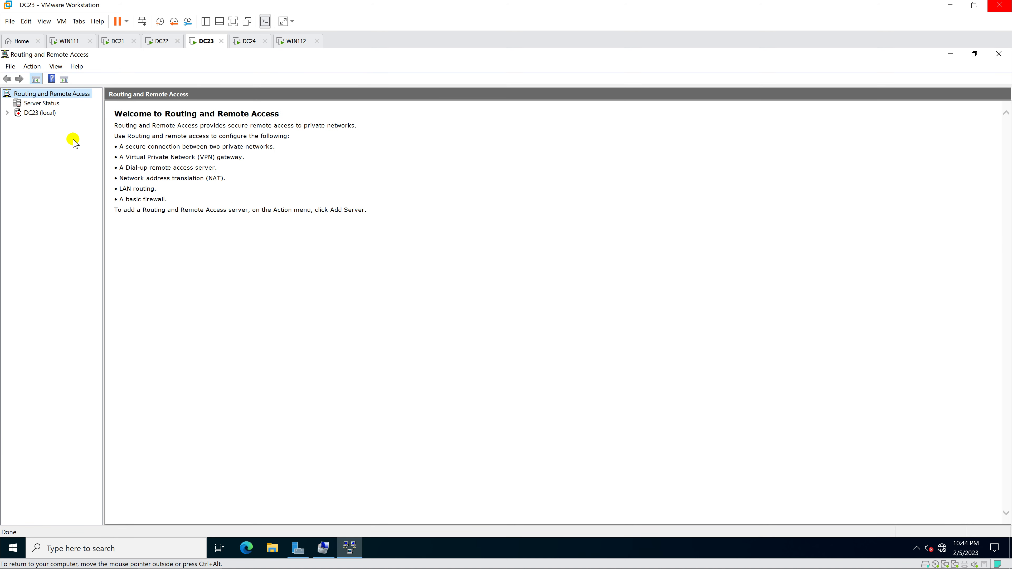
# Step: Enable DC23 routing with a custom VPN access and demand-dial configuration, starting the service
pyautogui.click(34, 112)
pyautogui.rightClick(35, 114)
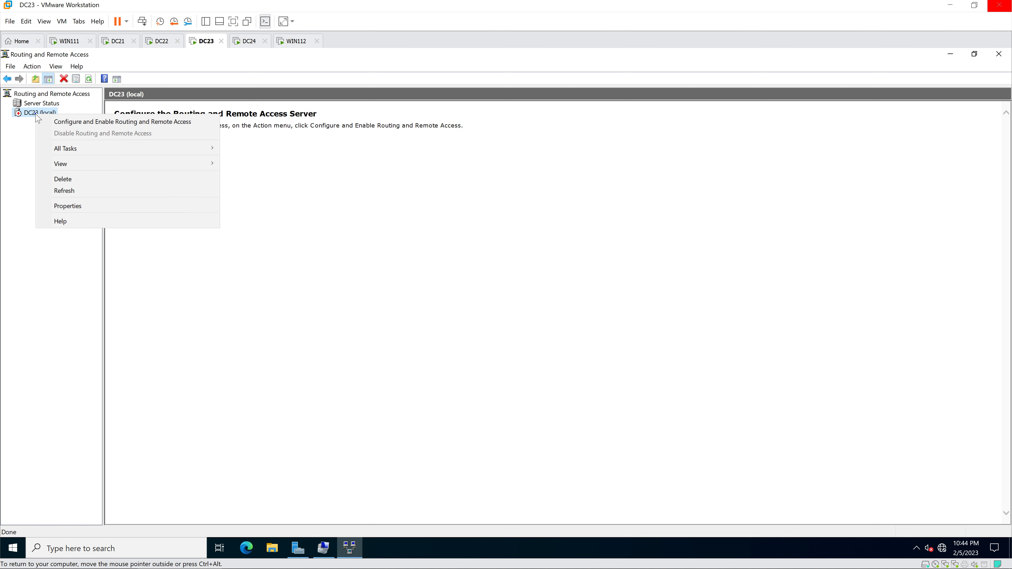
pyautogui.click(70, 121)
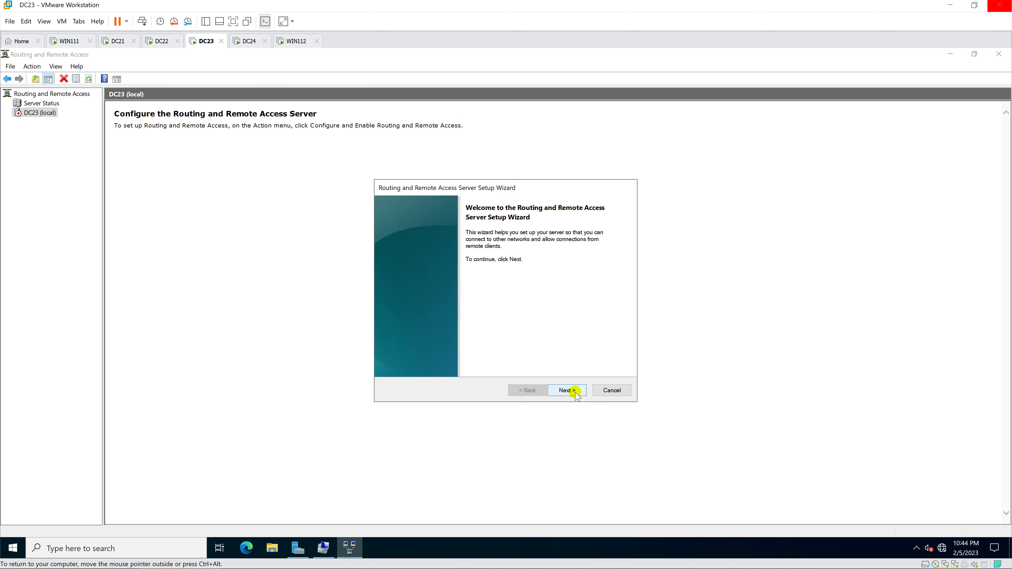
pyautogui.click(567, 390)
pyautogui.click(424, 344)
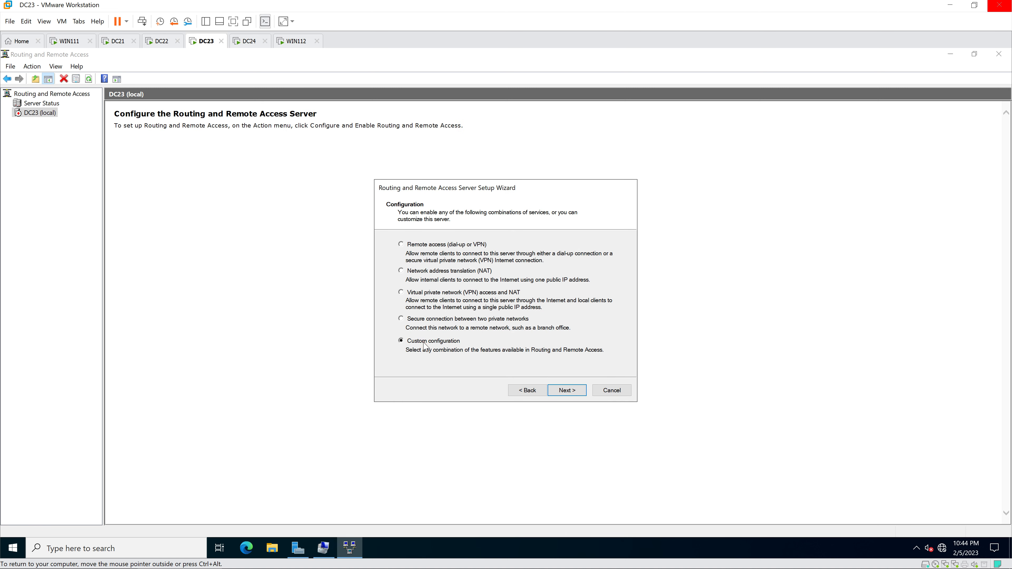
pyautogui.click(567, 390)
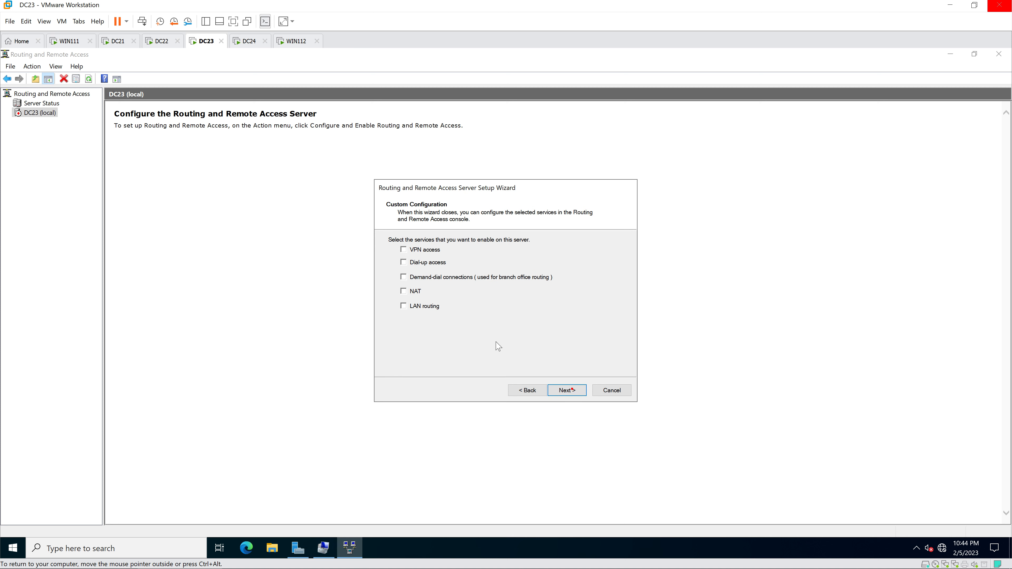
pyautogui.click(403, 250)
pyautogui.click(403, 277)
pyautogui.click(570, 390)
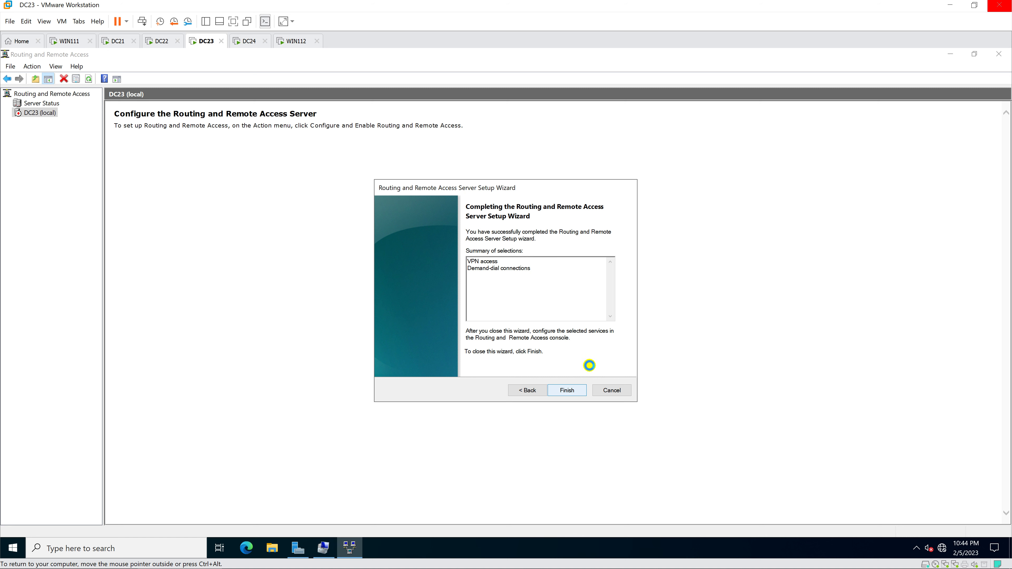
pyautogui.click(518, 322)
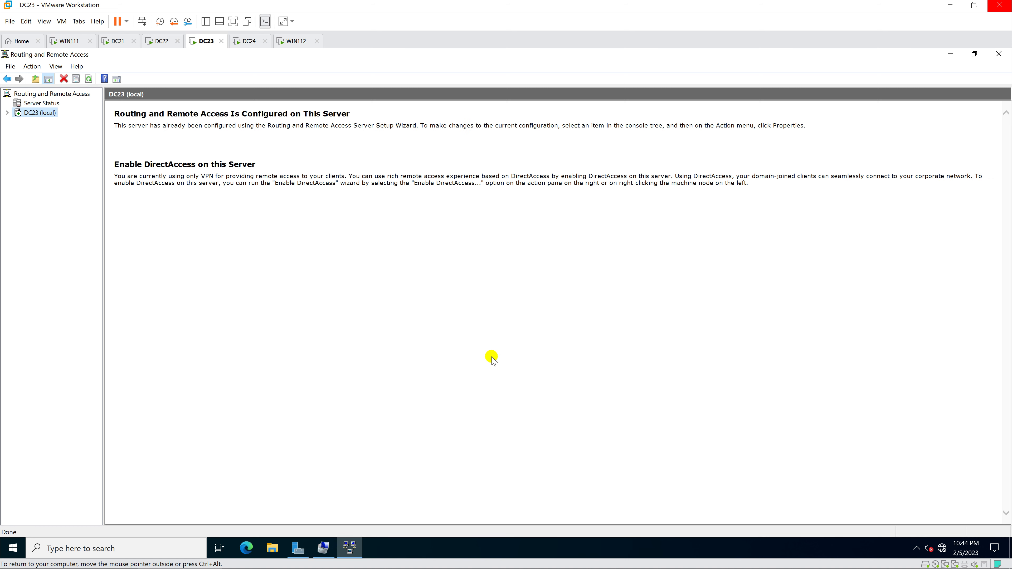
# Step: In DC23's IPv4 properties, use a static address pool from 10.0.3.100 to 10.0.3.120
pyautogui.click(7, 112)
pyautogui.moveTo(102, 209); pyautogui.dragTo(149, 220)
pyautogui.rightClick(42, 113)
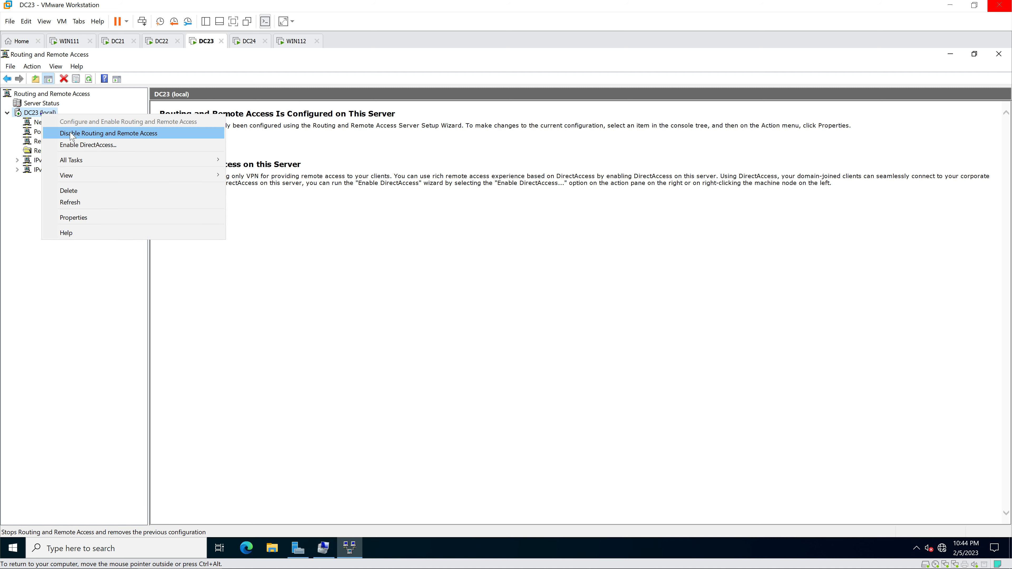
pyautogui.click(108, 218)
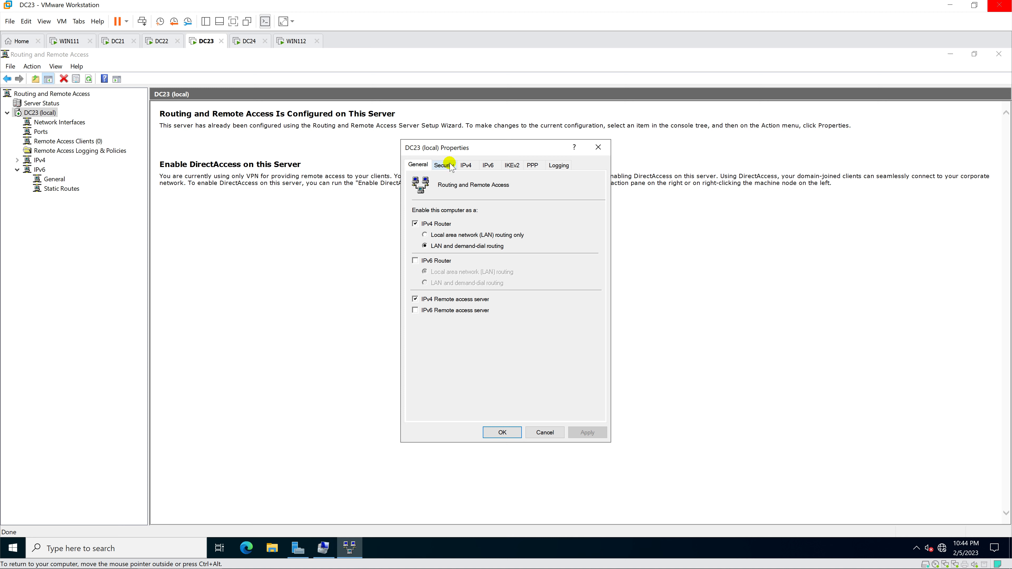
pyautogui.click(466, 166)
pyautogui.click(433, 236)
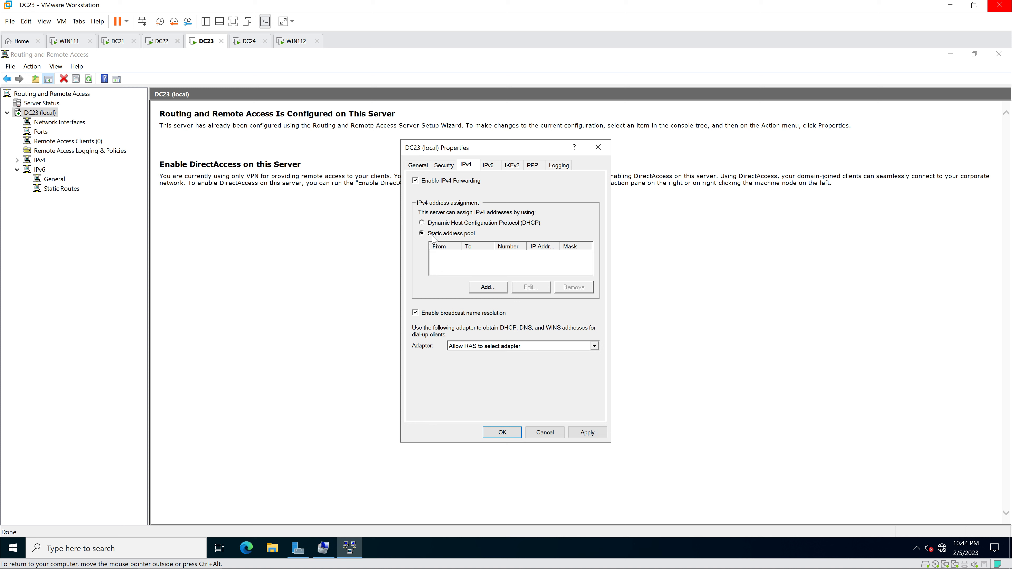
pyautogui.click(487, 285)
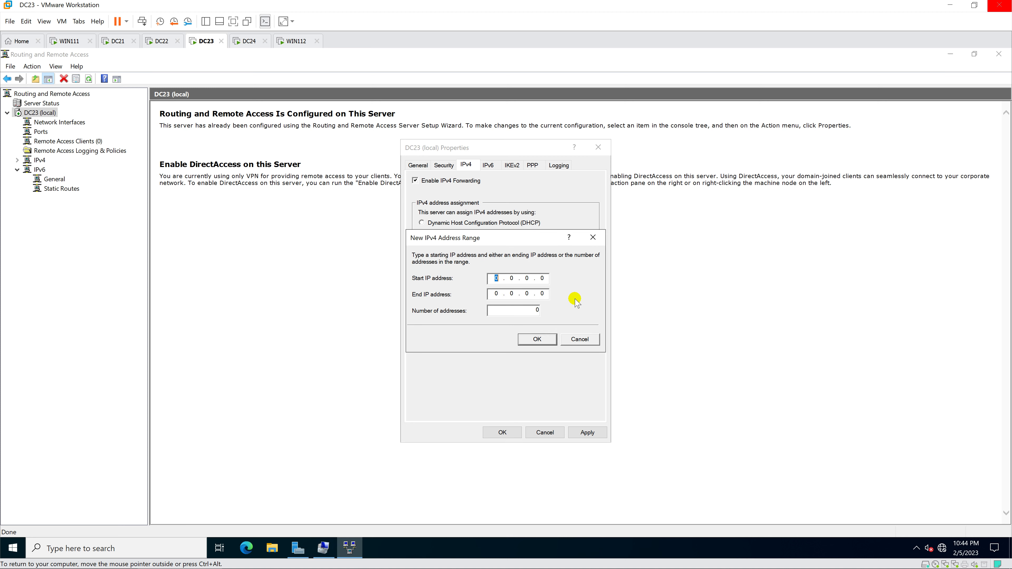
pyautogui.write('10.0.3.100')
pyautogui.press('Tab')
pyautogui.write('10.0.3.120')
pyautogui.click(535, 339)
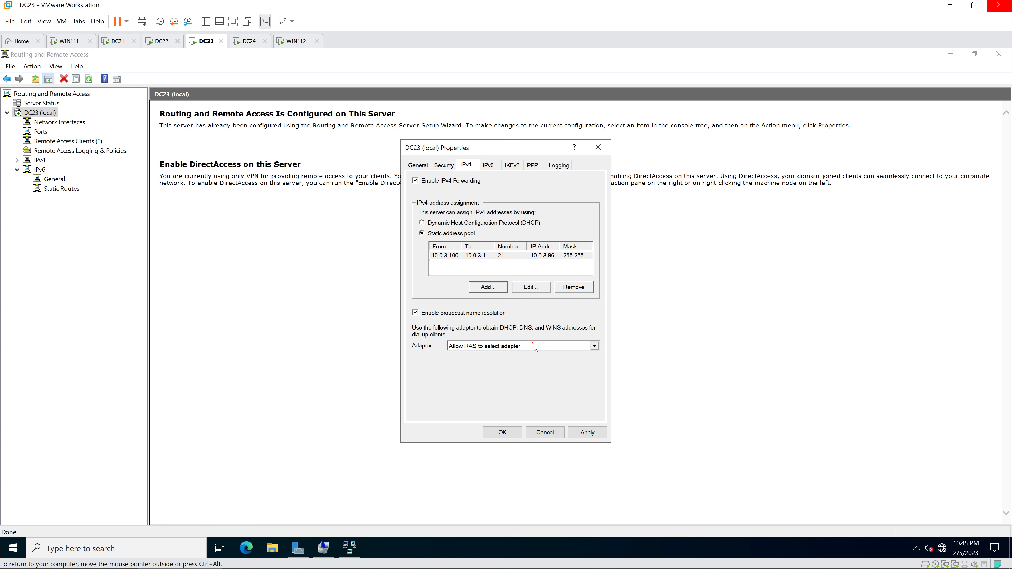
pyautogui.click(502, 432)
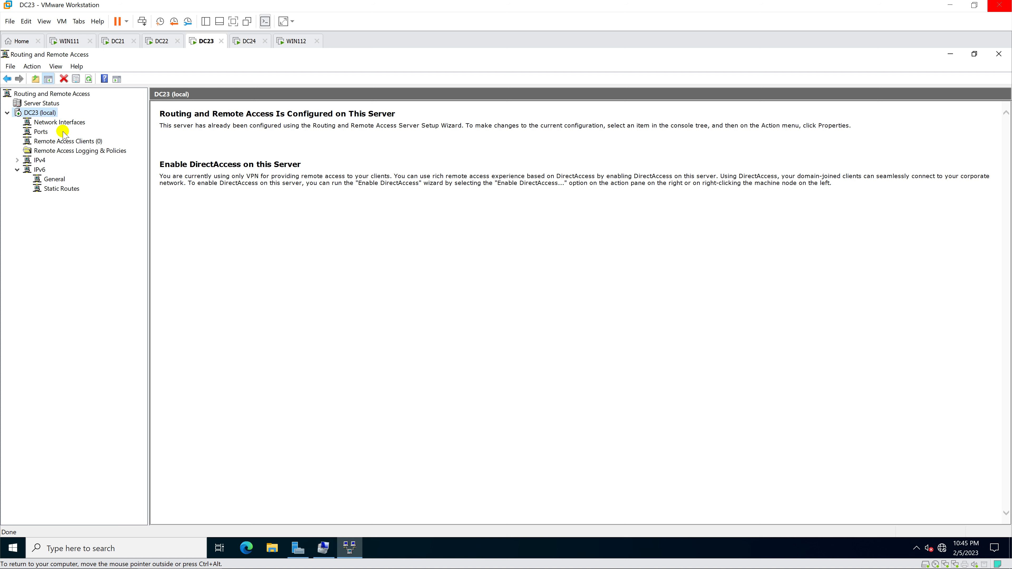
# Step: Start a new demand-dial interface on DC23 named VPNSite2
pyautogui.click(64, 122)
pyautogui.rightClick(64, 123)
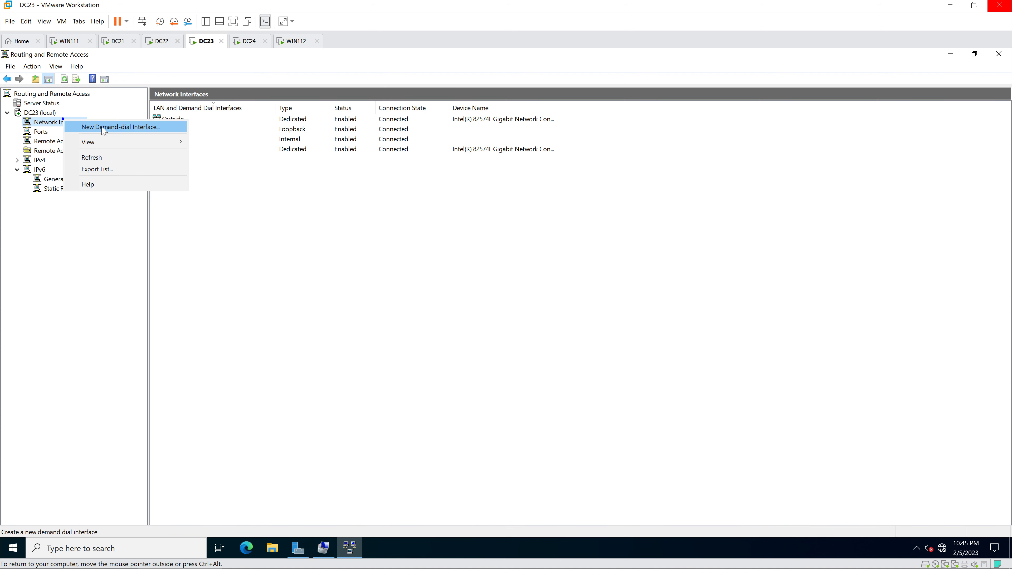
pyautogui.click(118, 128)
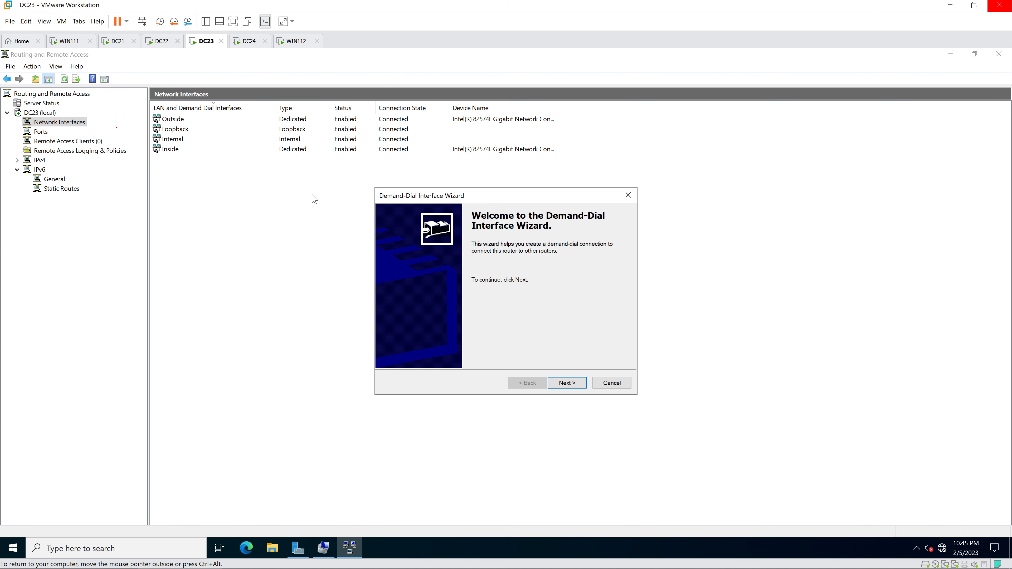
pyautogui.click(567, 383)
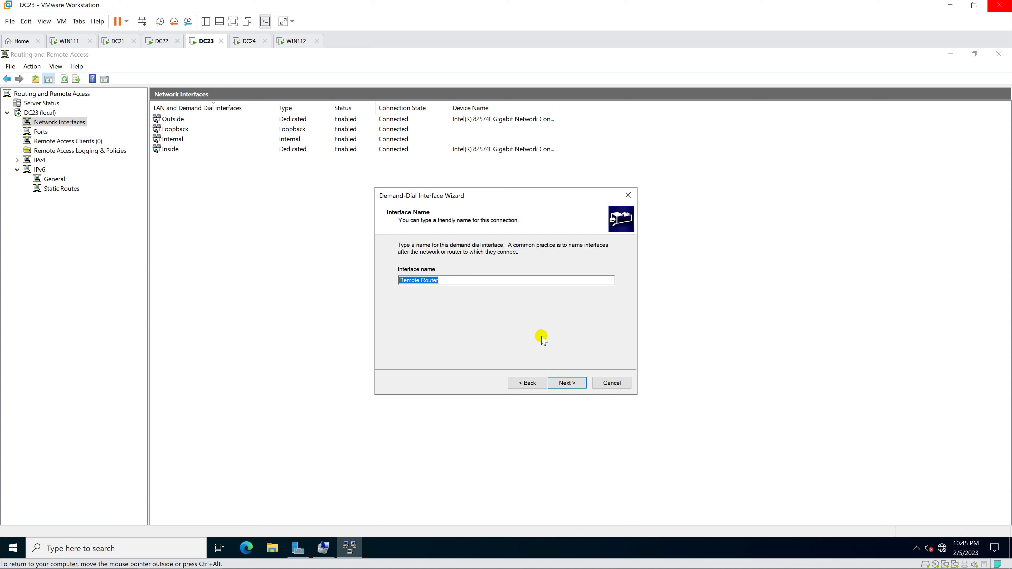
pyautogui.write('VPNSite2')
pyautogui.click(567, 383)
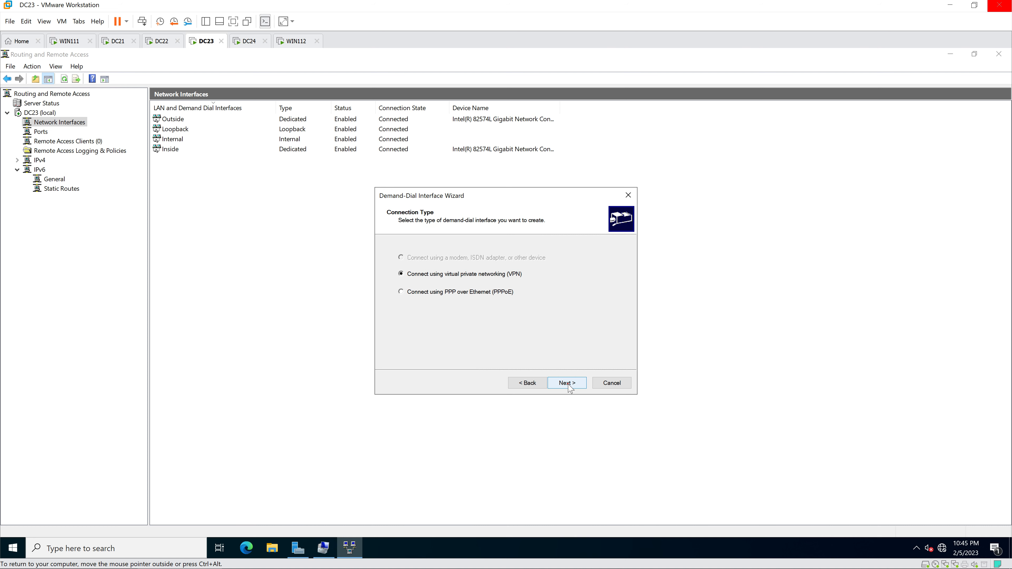
# Step: Set the interface to VPN using PPTP and begin entering the destination address 10.0
pyautogui.click(567, 384)
pyautogui.click(402, 274)
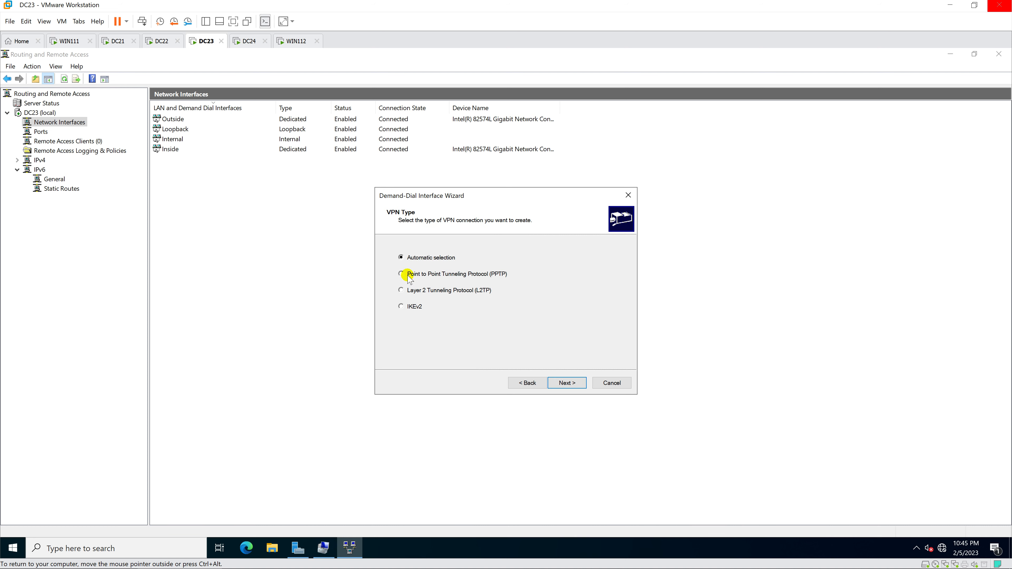
pyautogui.click(576, 384)
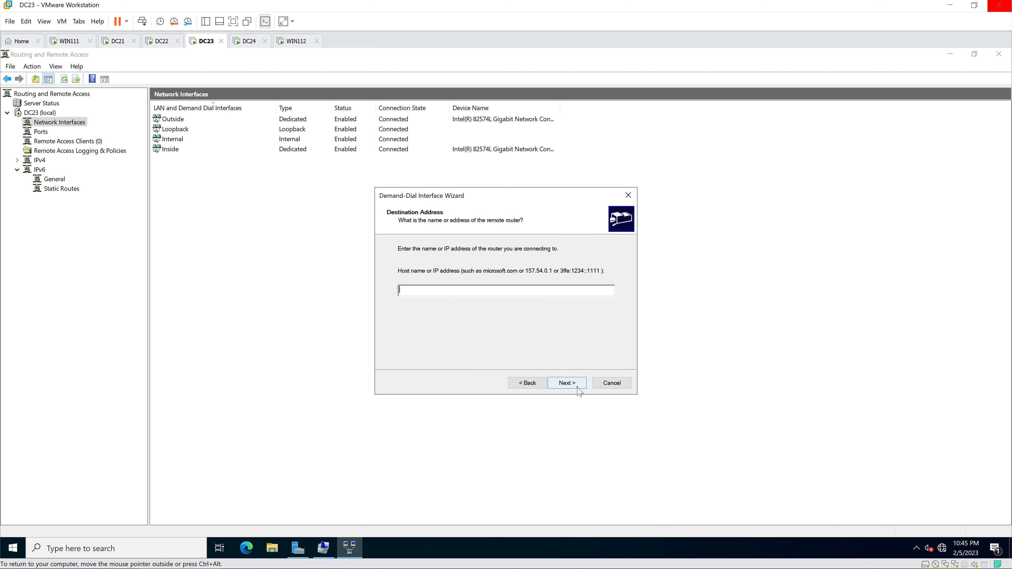
pyautogui.write('10.0.2')
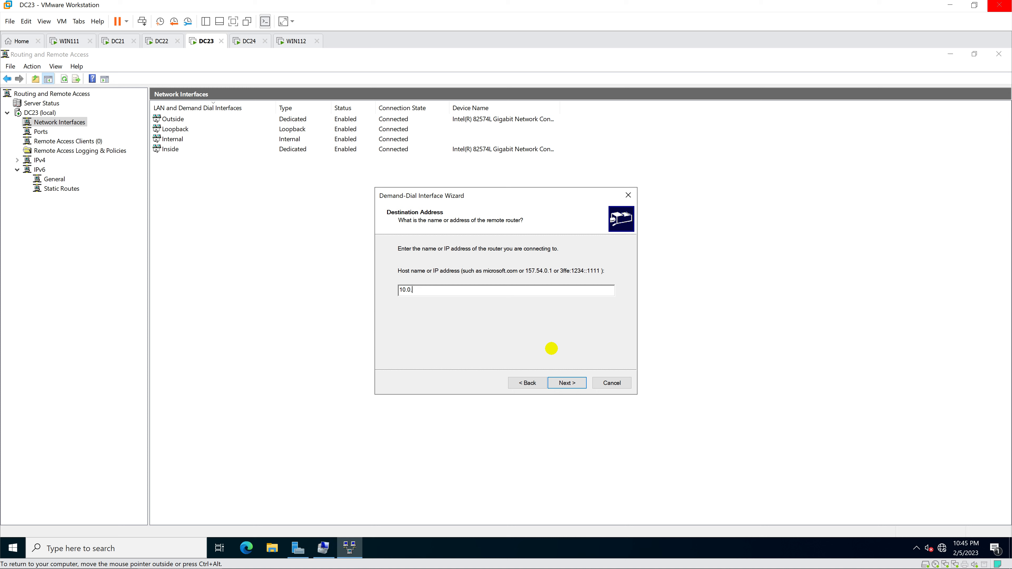
# Step: Enter remote router address 10.0.2.22 and keep Route IP packets on this interface
pyautogui.write('.22')
pyautogui.click(562, 383)
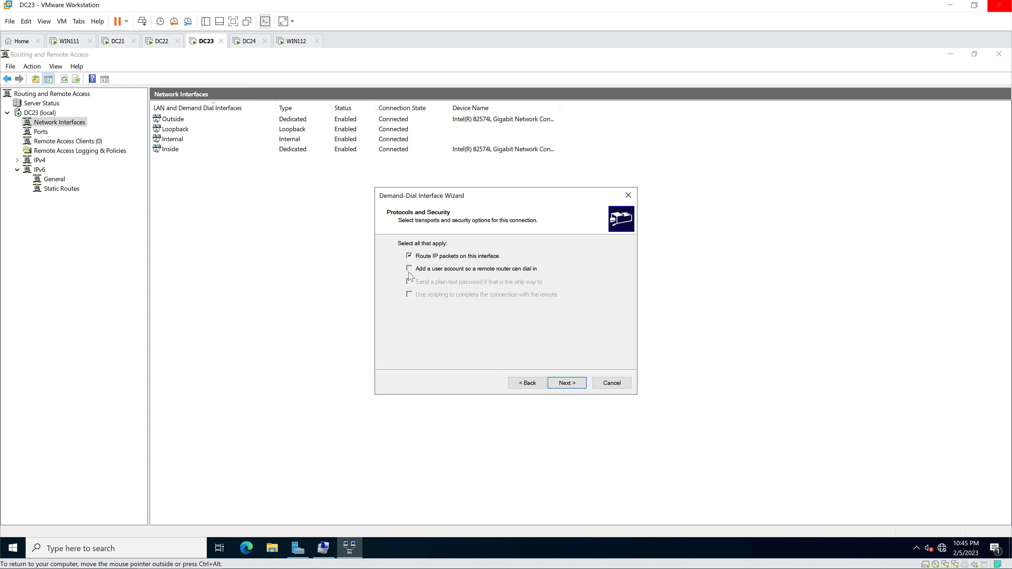
pyautogui.click(573, 384)
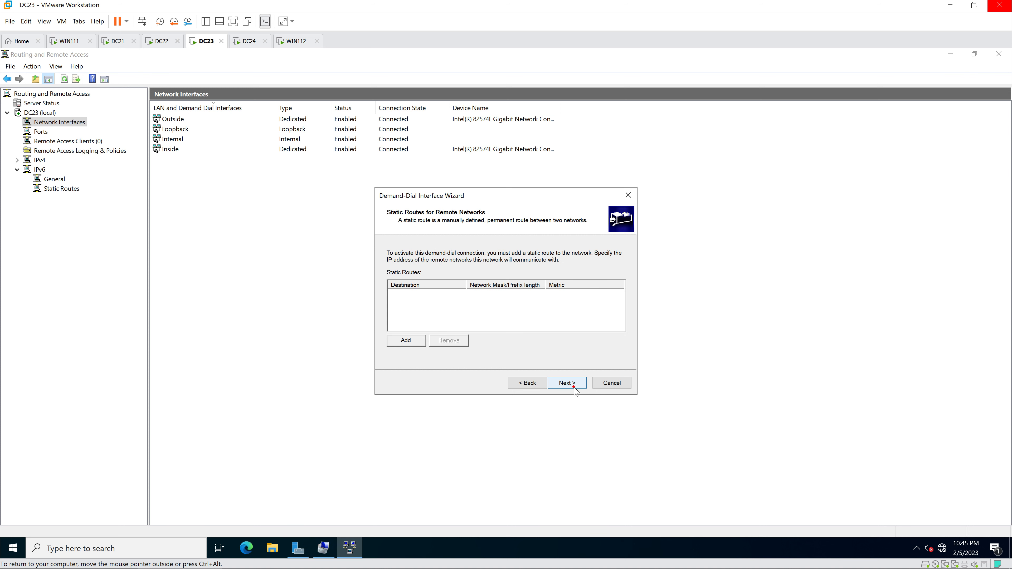
pyautogui.click(573, 386)
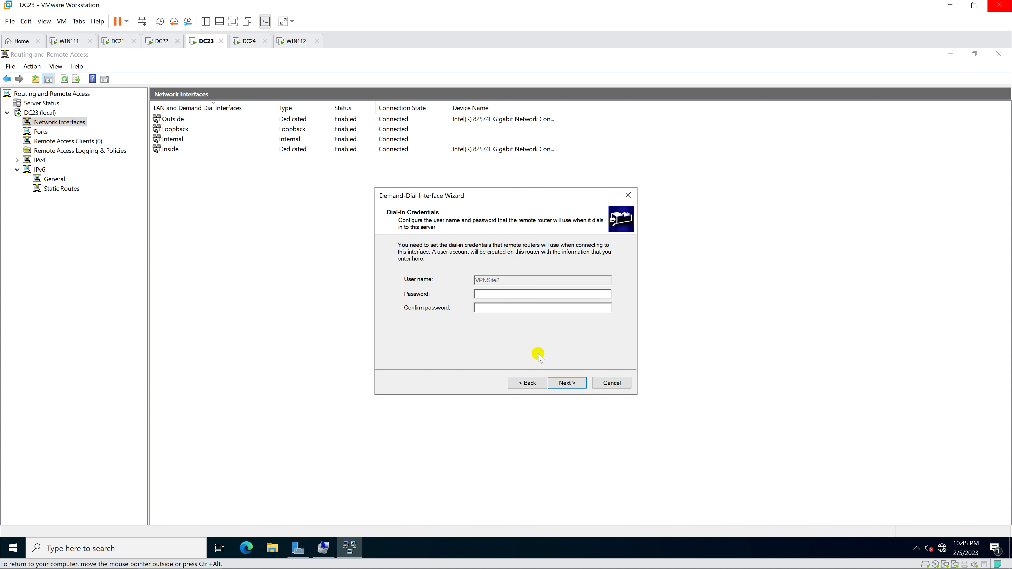
# Step: Set the dial-in password and dial-out user credentials, then finish creating VPNSite2
pyautogui.write('*******')
pyautogui.click(568, 383)
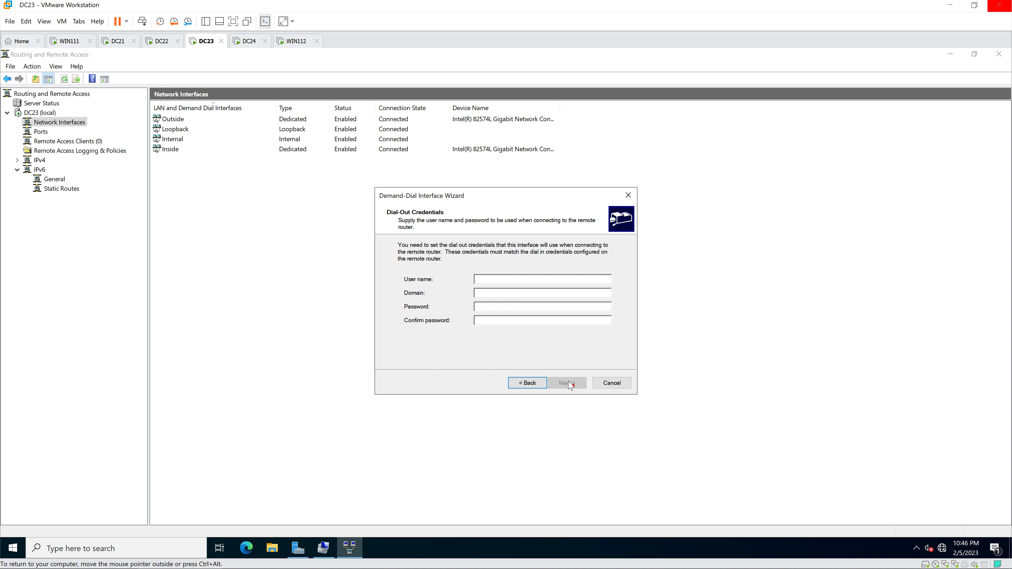
pyautogui.click(550, 361)
pyautogui.write('Hiep')
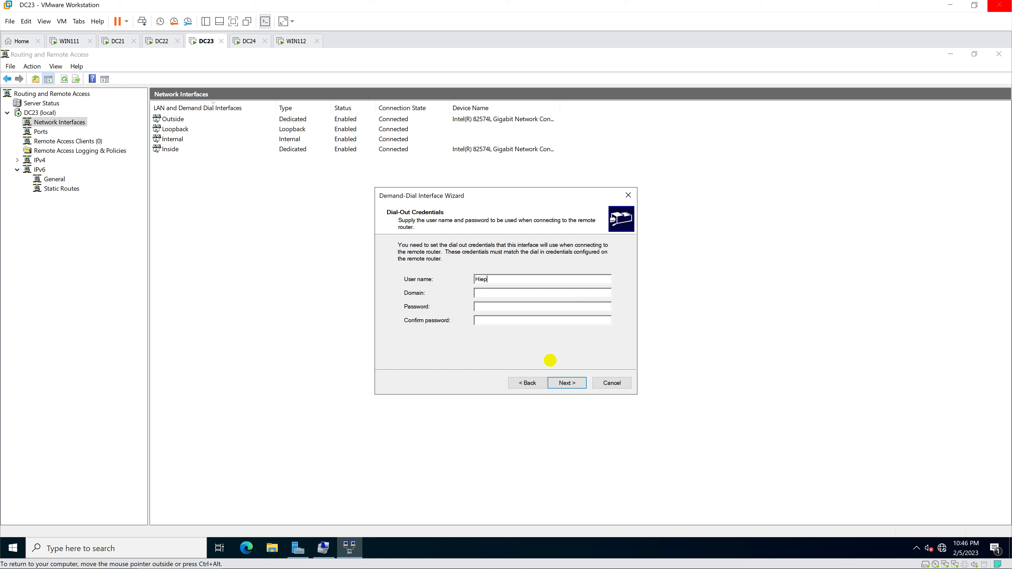
pyautogui.write('Site1***')
pyautogui.click(565, 385)
pyautogui.click(565, 383)
pyautogui.click(565, 386)
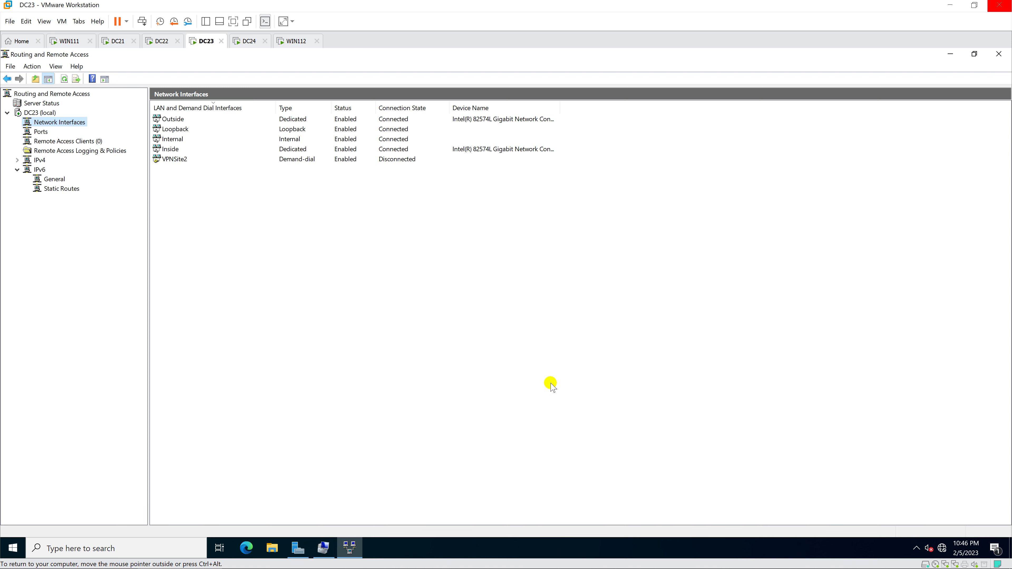
# Step: Connect the VPNSite2 demand-dial interface on DC23
pyautogui.click(202, 161)
pyautogui.rightClick(203, 165)
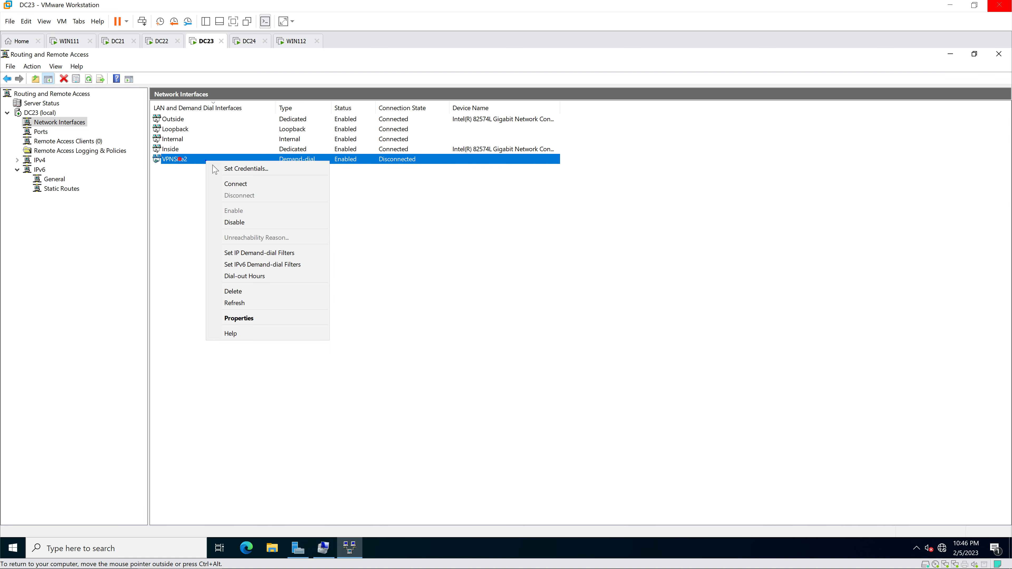
pyautogui.click(283, 183)
pyautogui.click(329, 288)
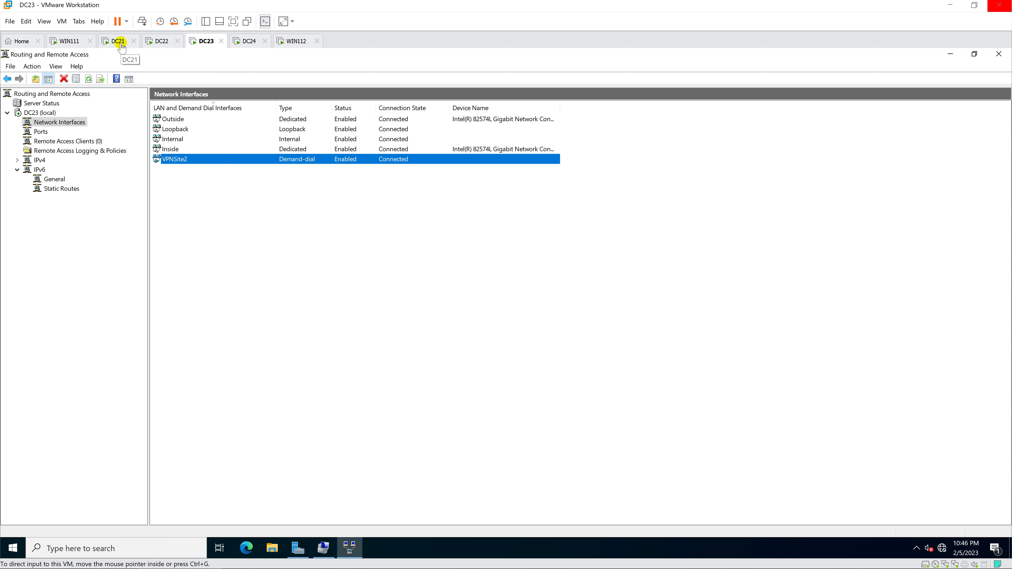
# Step: On DC22, connect the VPNSite1 demand-dial interface from Network Interfaces, then return to DC23
pyautogui.click(157, 41)
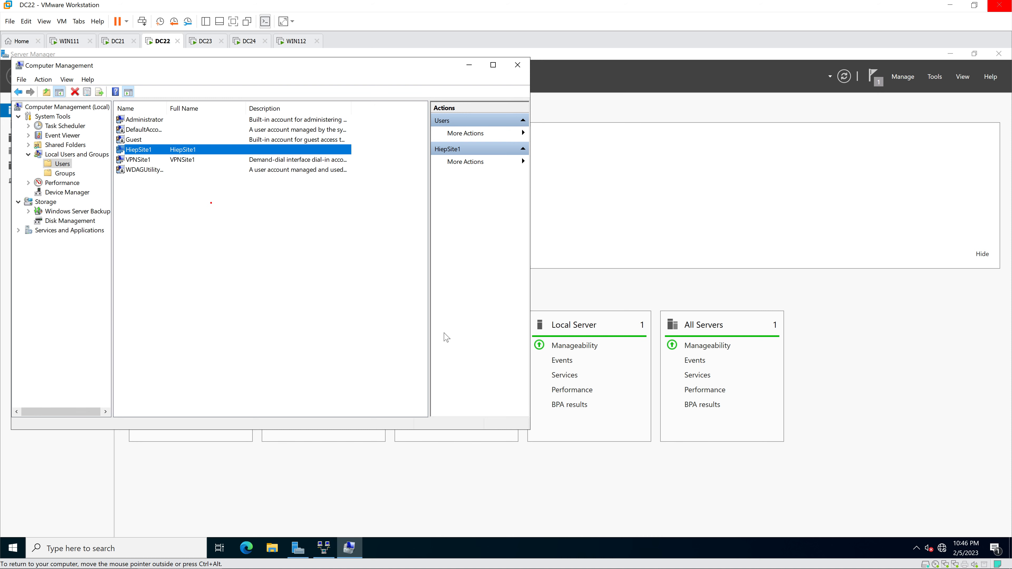
pyautogui.click(325, 546)
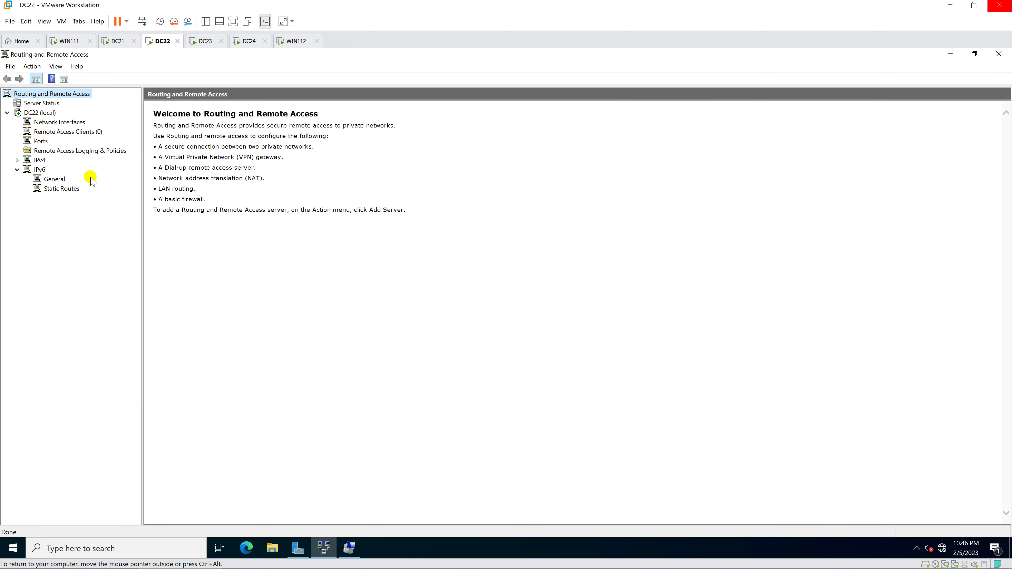
pyautogui.click(55, 123)
pyautogui.click(47, 114)
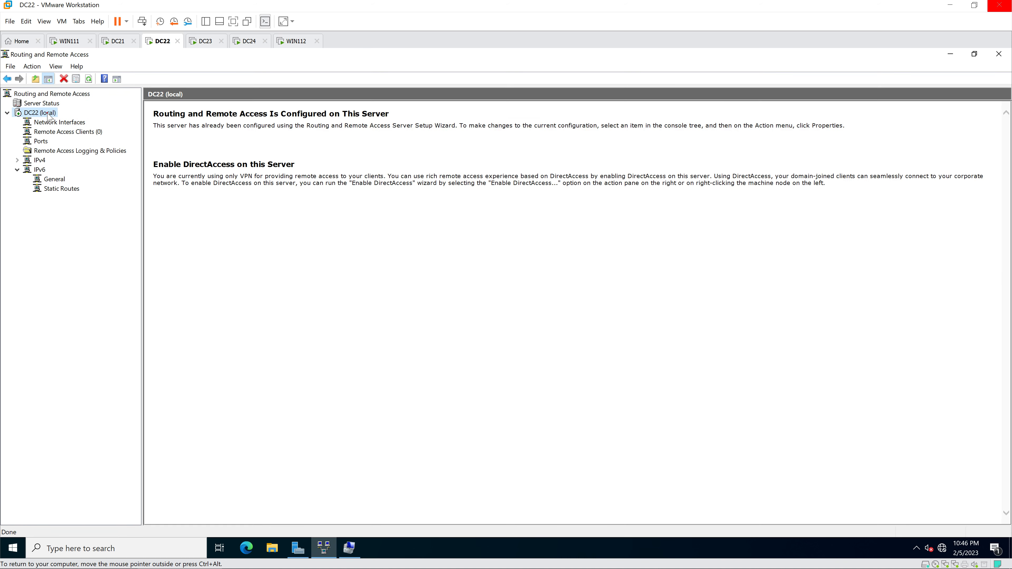
pyautogui.click(54, 123)
pyautogui.click(195, 119)
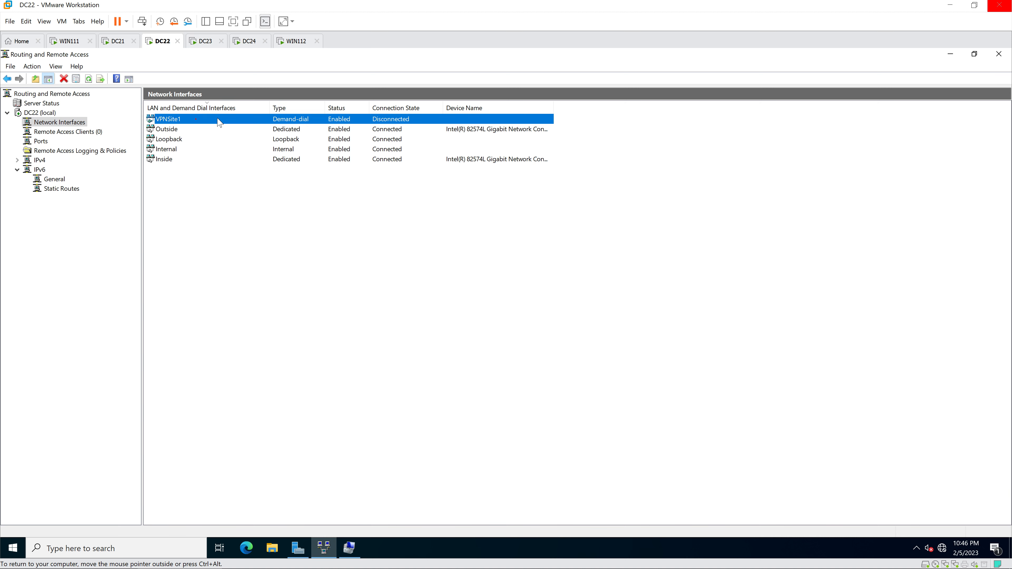
pyautogui.rightClick(222, 119)
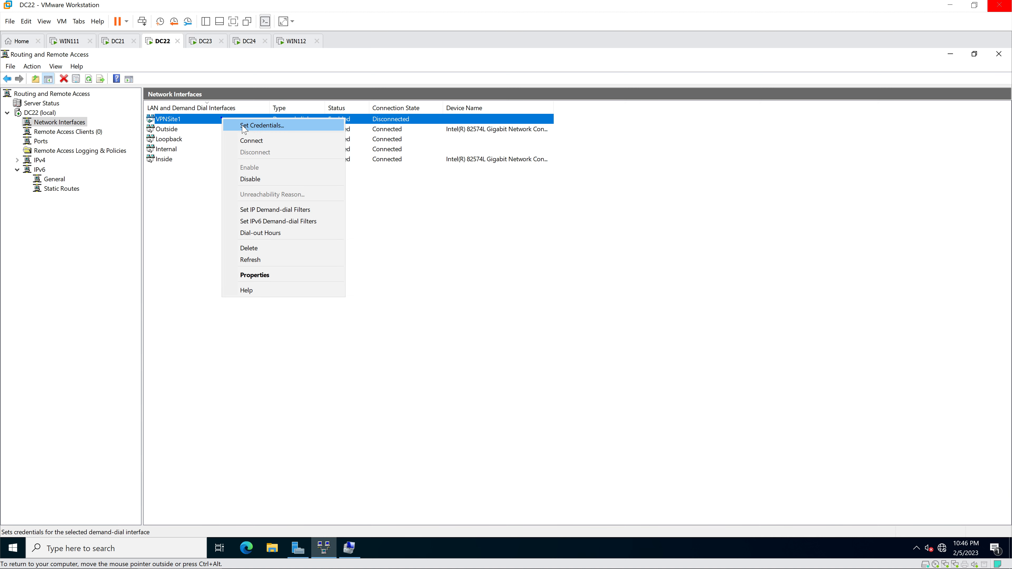
pyautogui.click(288, 140)
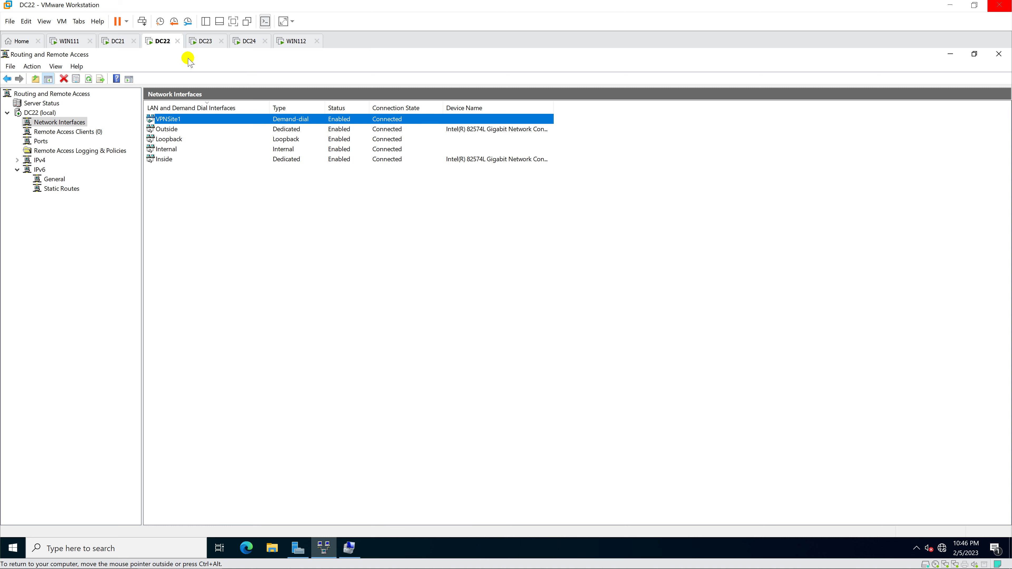
pyautogui.click(202, 41)
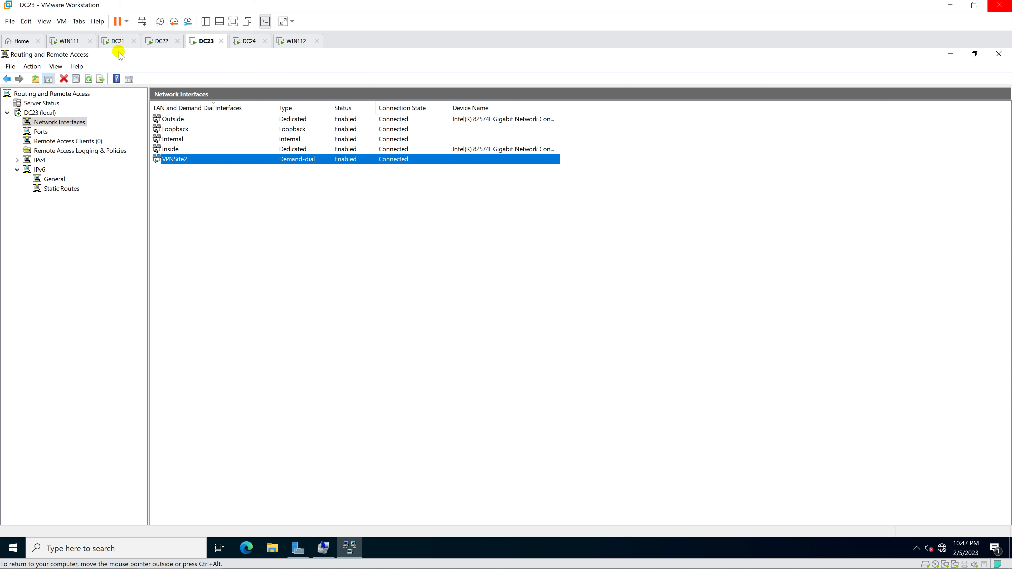
# Step: Wake WIN111 and sign in with the user's password
pyautogui.click(69, 41)
pyautogui.click(299, 243)
pyautogui.click(408, 211)
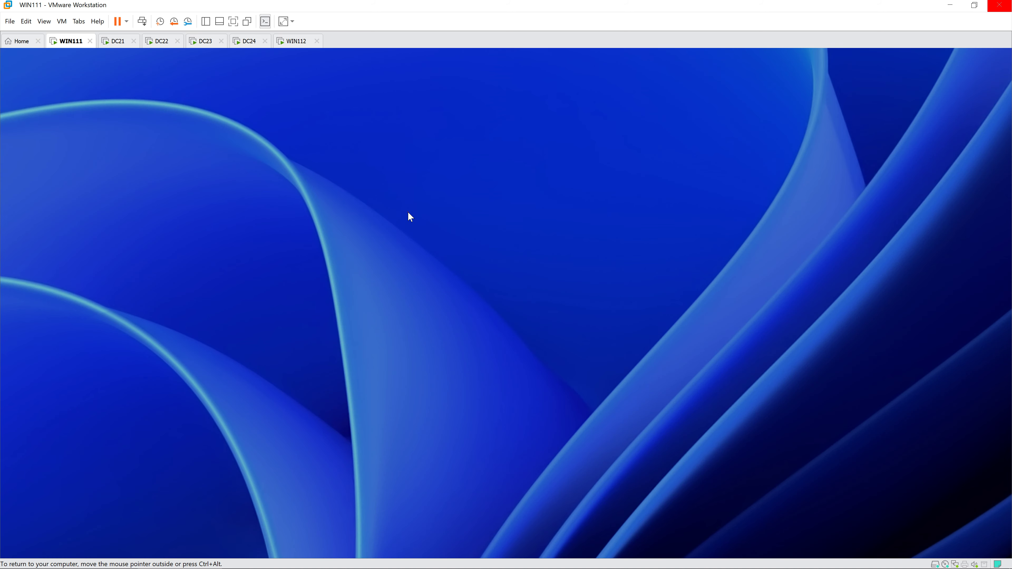
pyautogui.write('Abc@123')
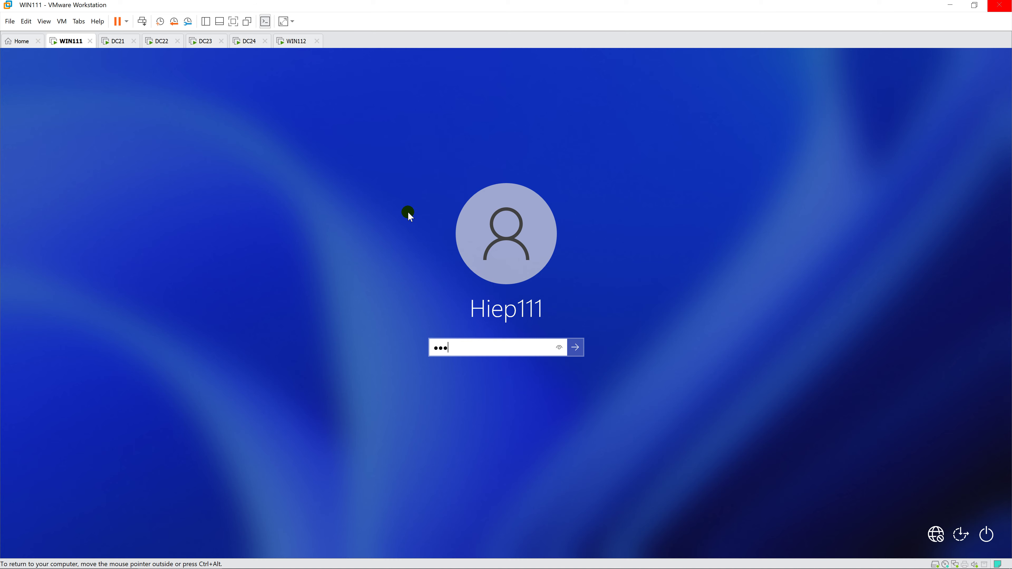
pyautogui.press('Return')
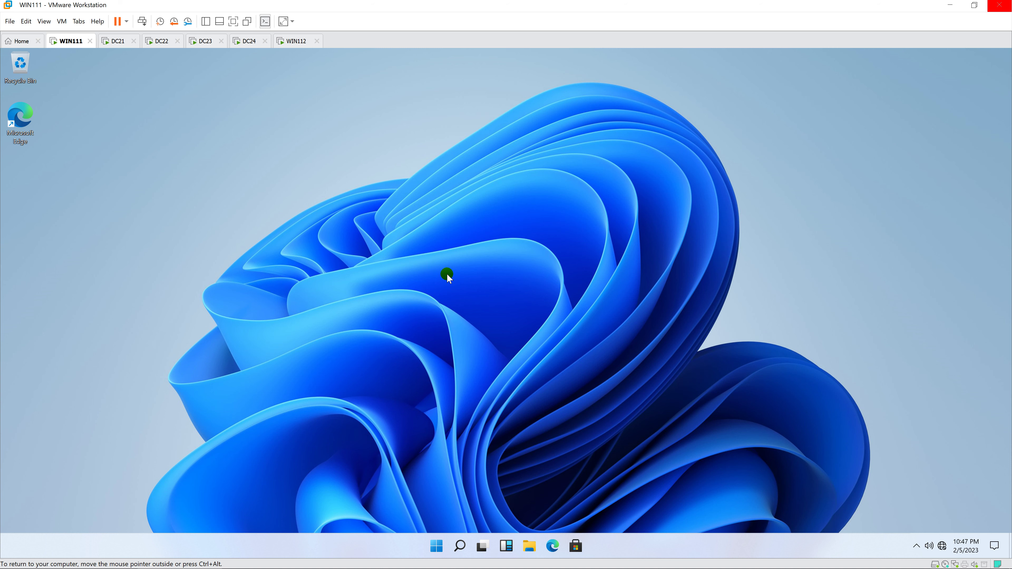
# Step: From Network and Sharing Center, create a workplace VPN connection to 10.0.2.23
pyautogui.rightClick(943, 547)
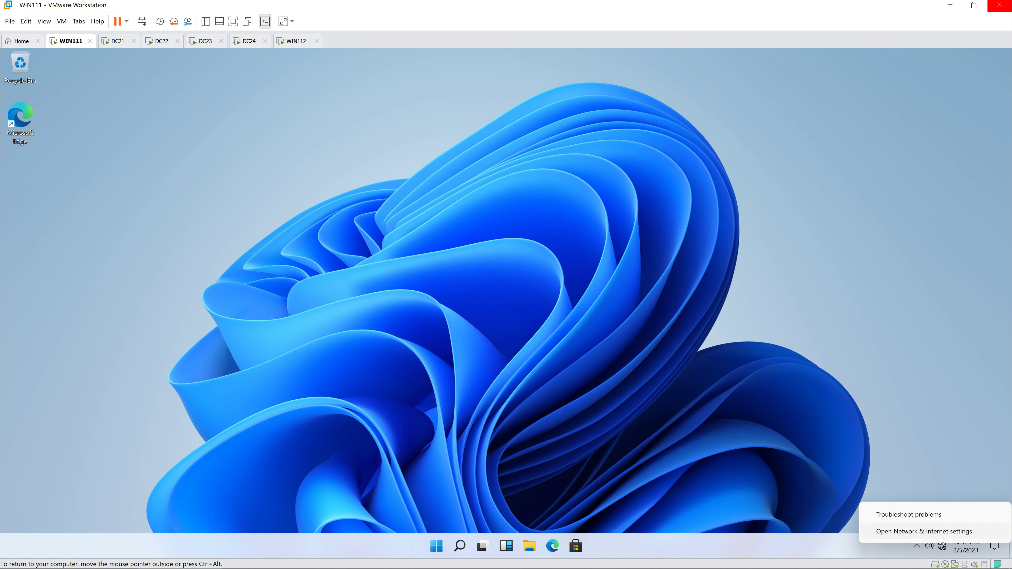
pyautogui.click(913, 531)
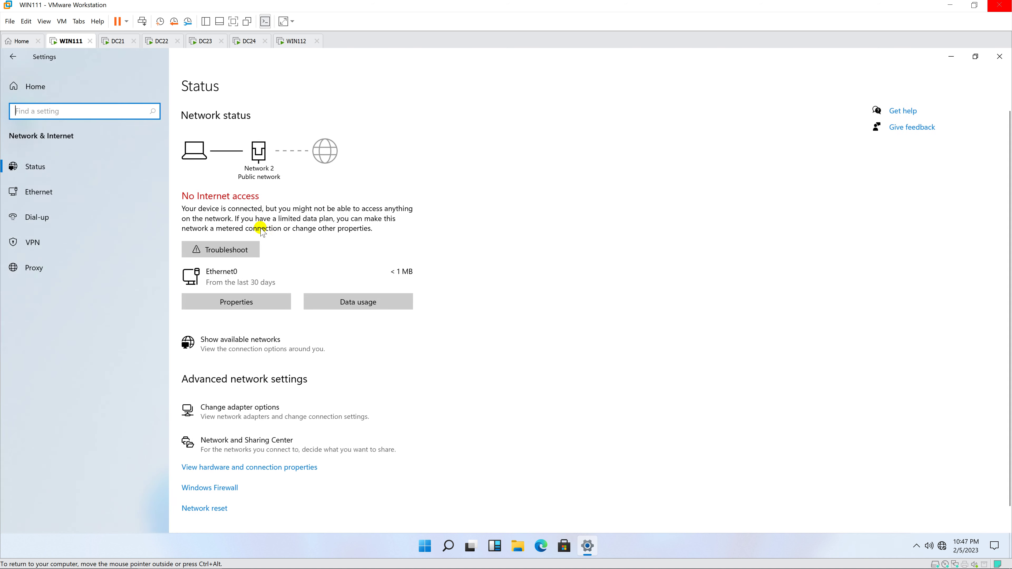
pyautogui.click(86, 193)
pyautogui.click(914, 165)
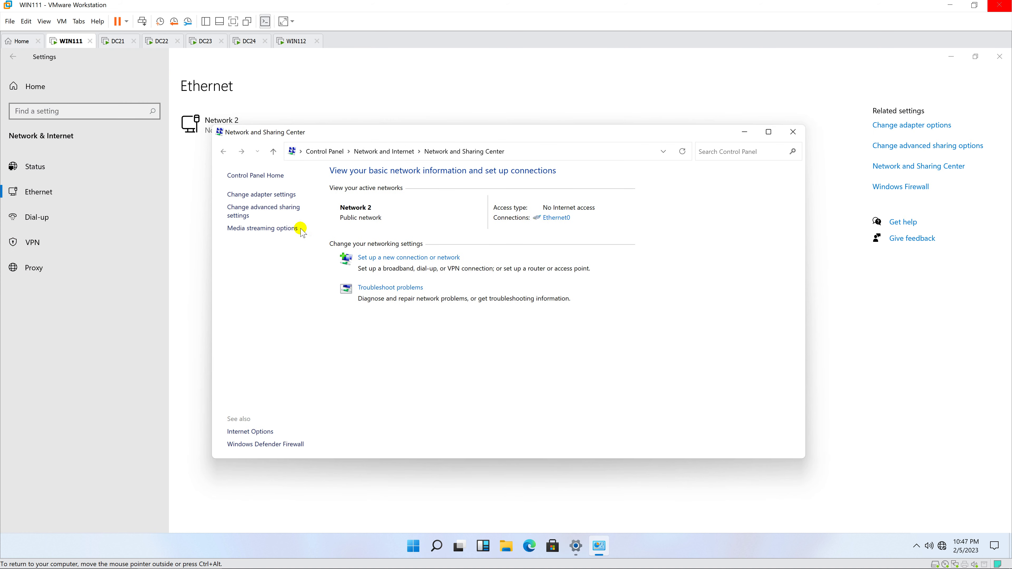
pyautogui.click(408, 259)
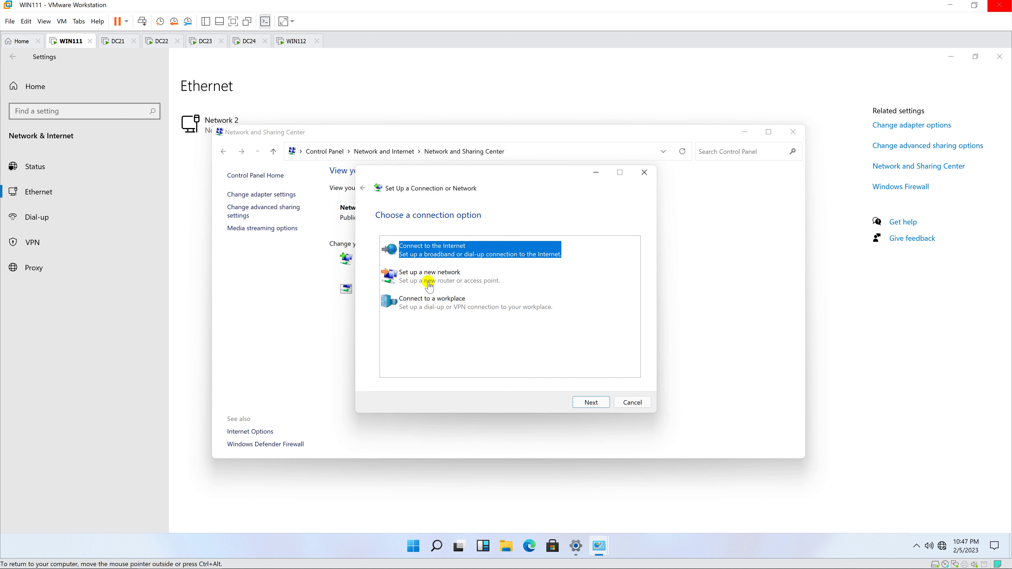
pyautogui.click(432, 301)
pyautogui.click(592, 404)
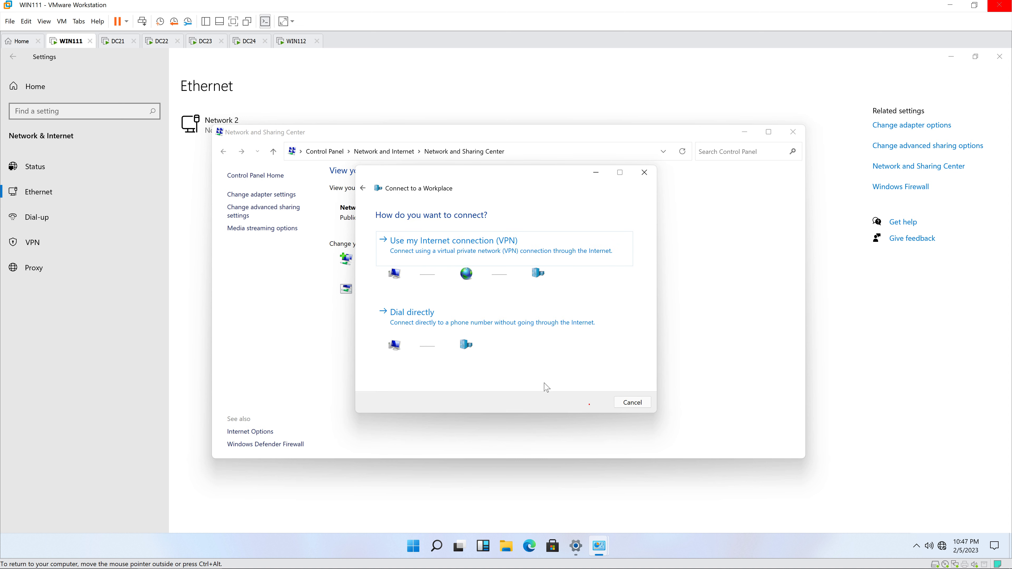
pyautogui.click(478, 250)
pyautogui.click(451, 290)
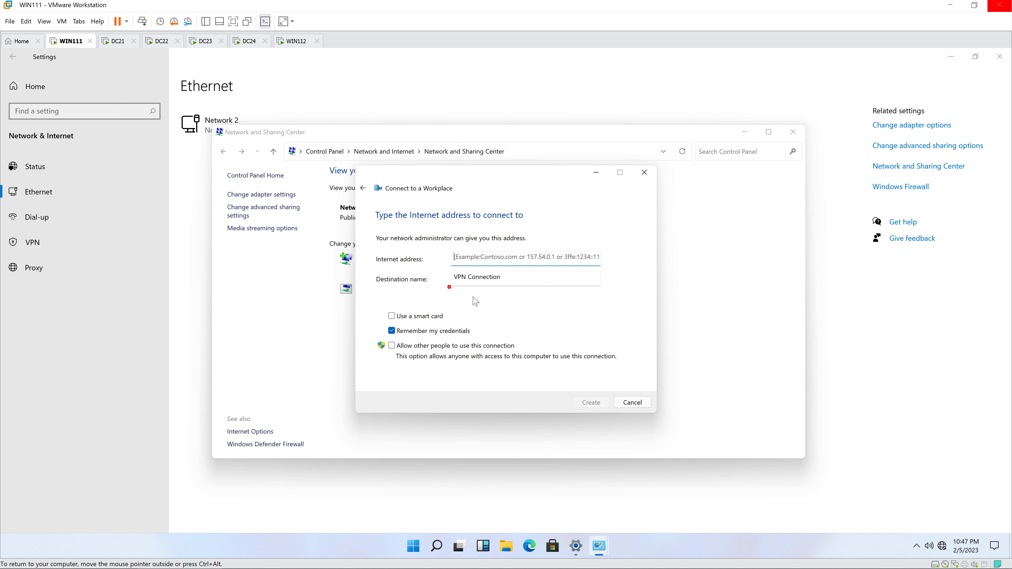
pyautogui.write('10.0.2.23')
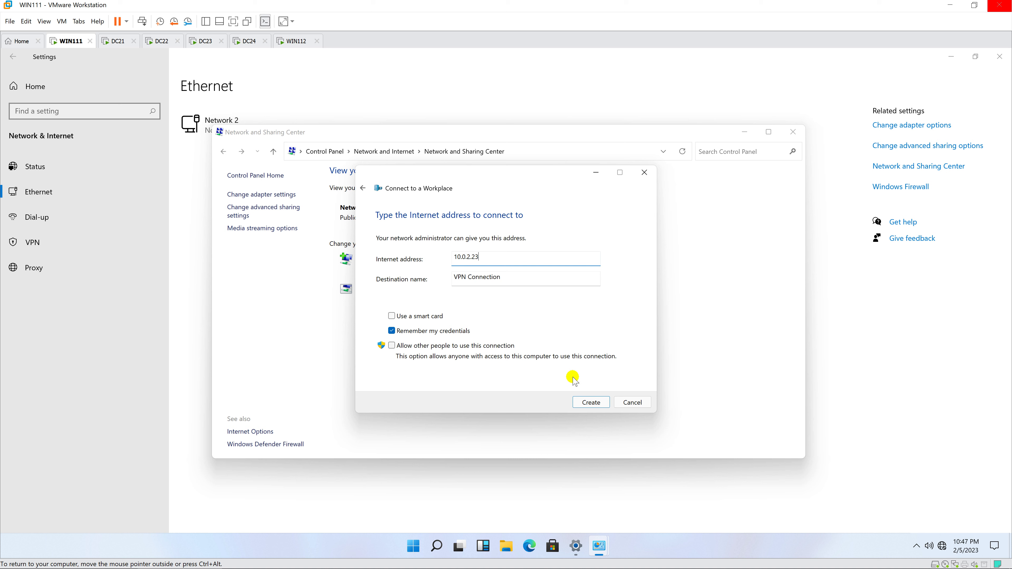
pyautogui.click(591, 402)
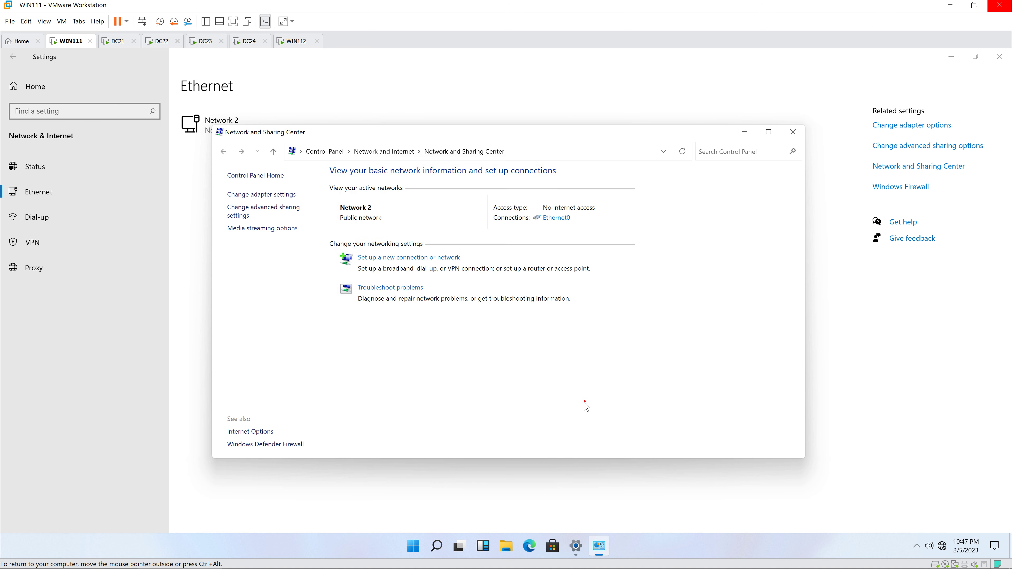
# Step: Set the VPN Connection's security type to PPTP in its properties
pyautogui.click(272, 195)
pyautogui.click(420, 203)
pyautogui.rightClick(420, 202)
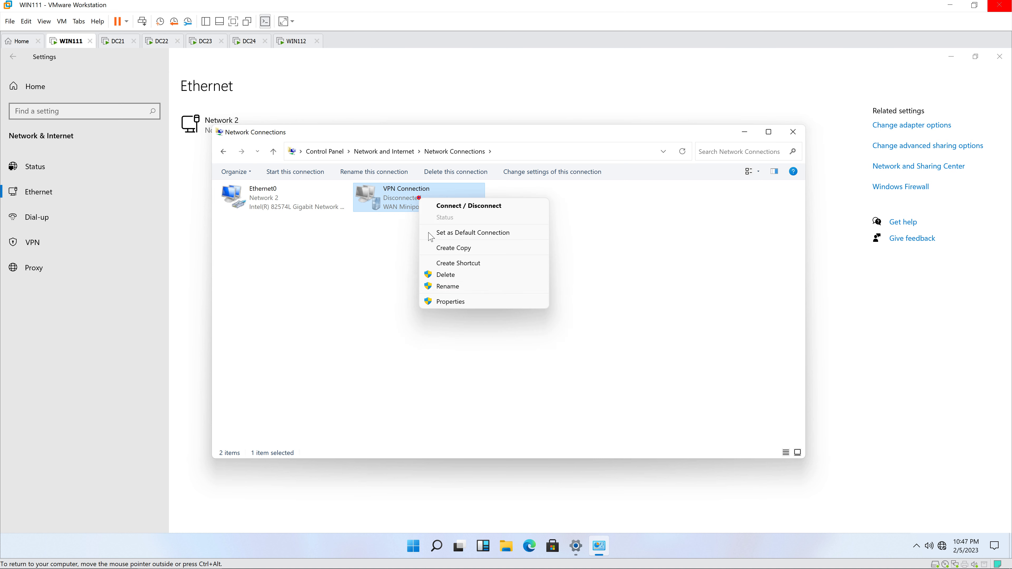
pyautogui.click(452, 301)
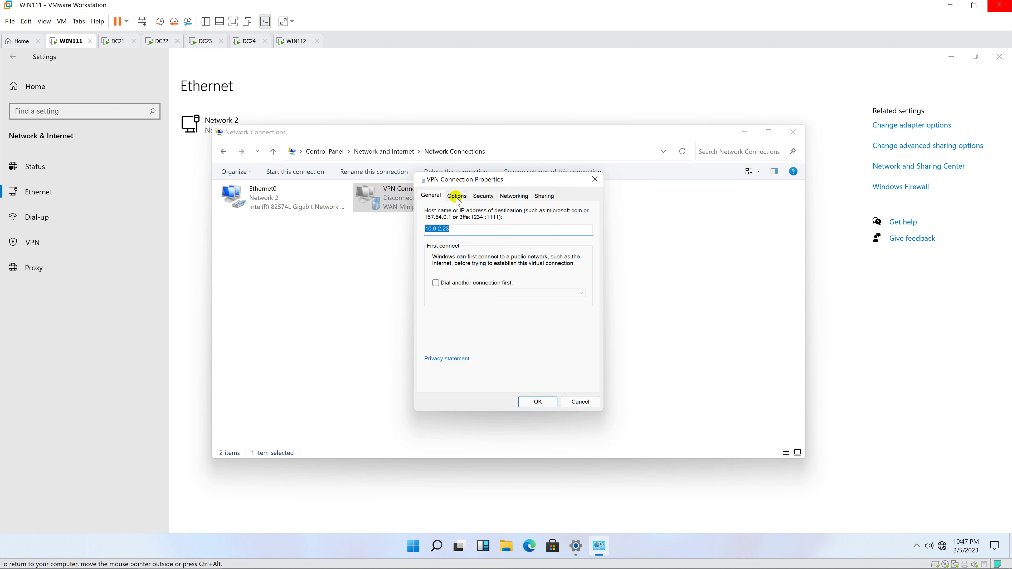
pyautogui.click(483, 197)
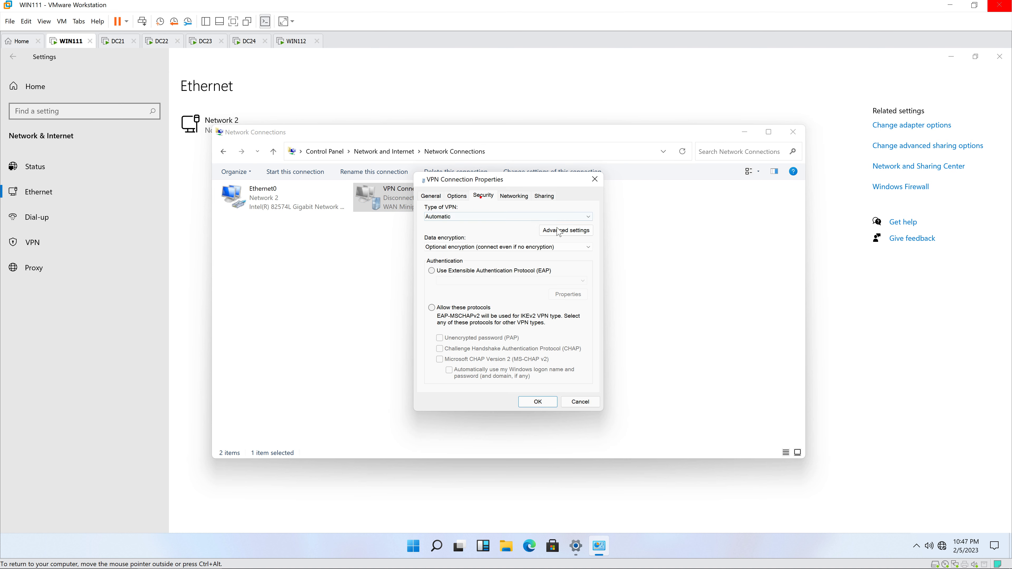
pyautogui.click(530, 217)
pyautogui.click(529, 231)
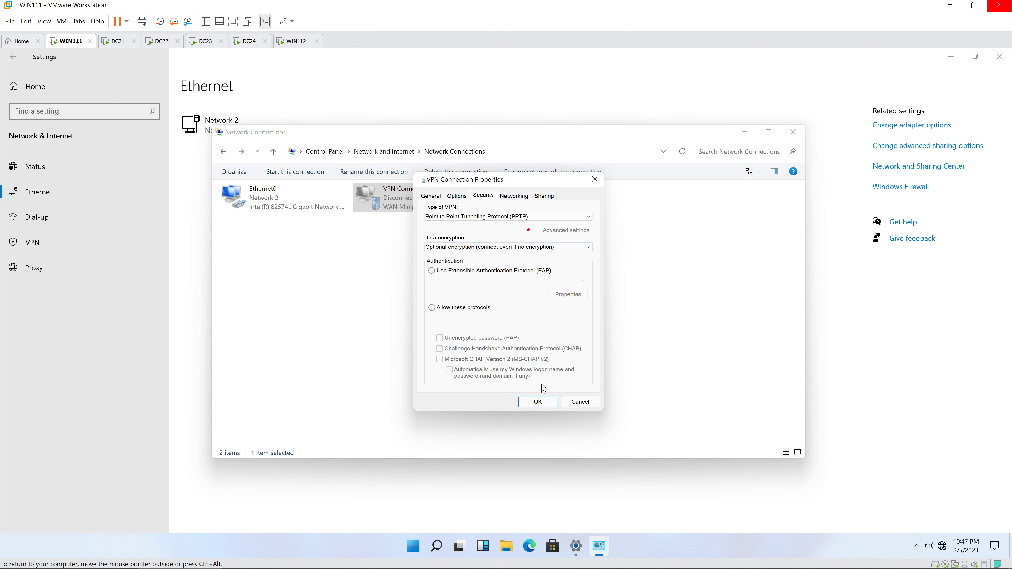
pyautogui.click(538, 402)
# Step: Connect the VPN Connection and sign in with the VPN credentials
pyautogui.click(436, 204)
pyautogui.rightClick(436, 204)
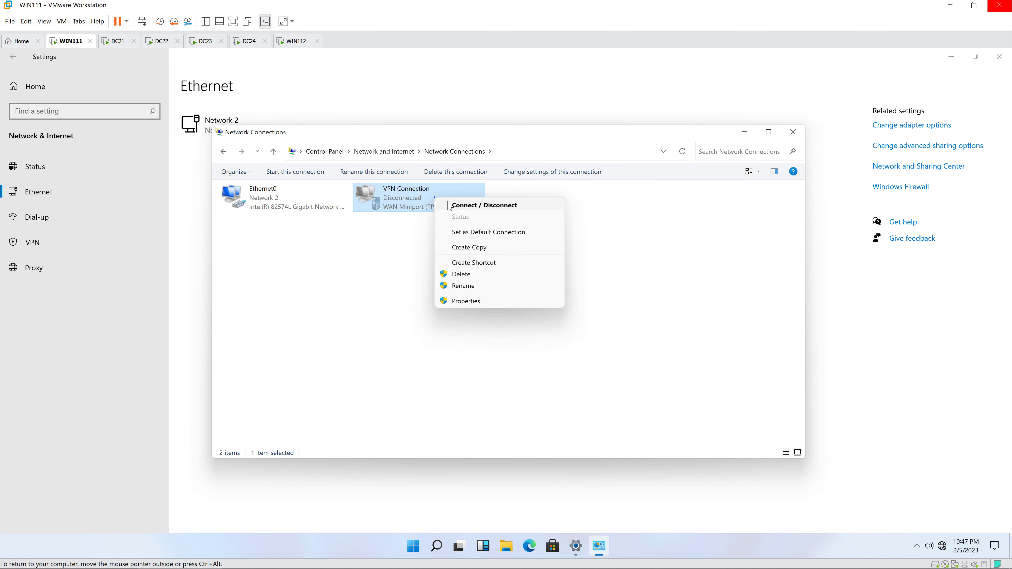
pyautogui.click(454, 204)
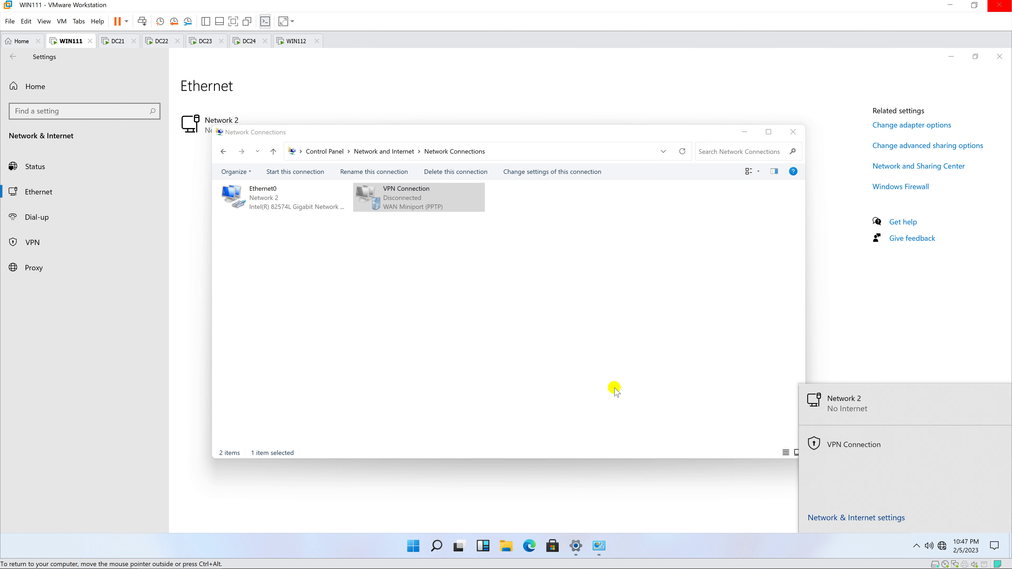
pyautogui.click(896, 446)
pyautogui.click(943, 476)
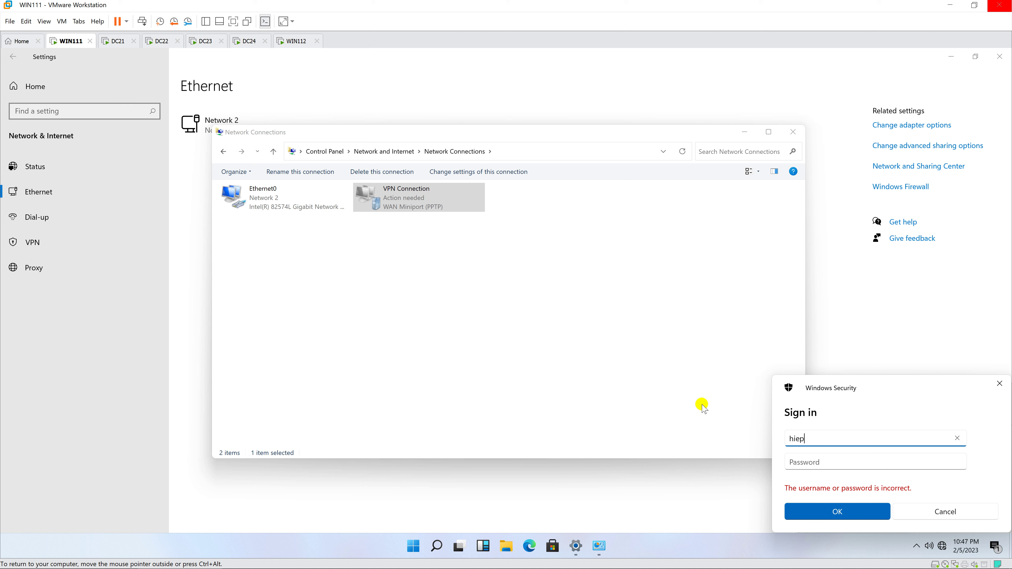
pyautogui.write('2')
pyautogui.press('Tab')
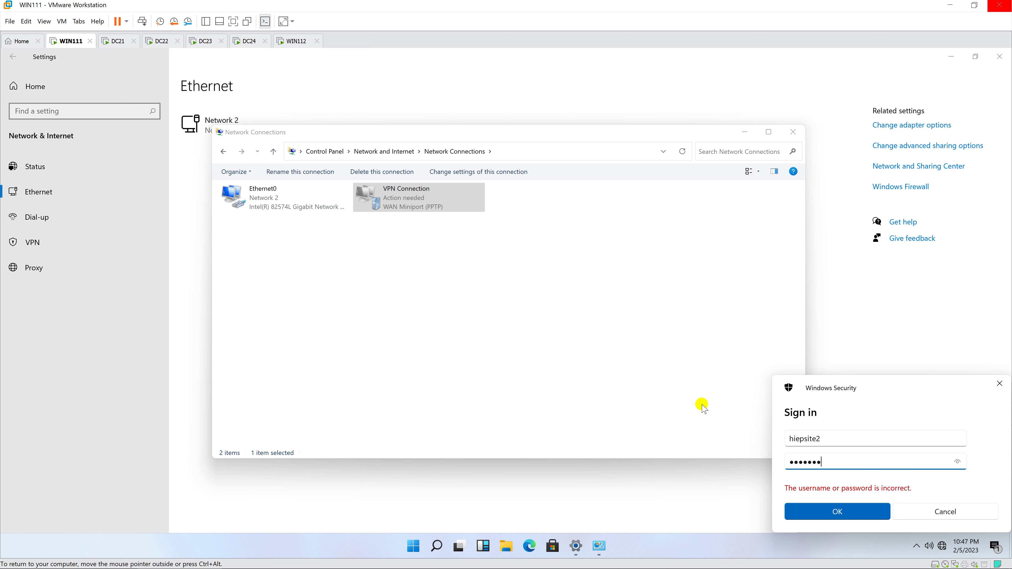
pyautogui.click(822, 513)
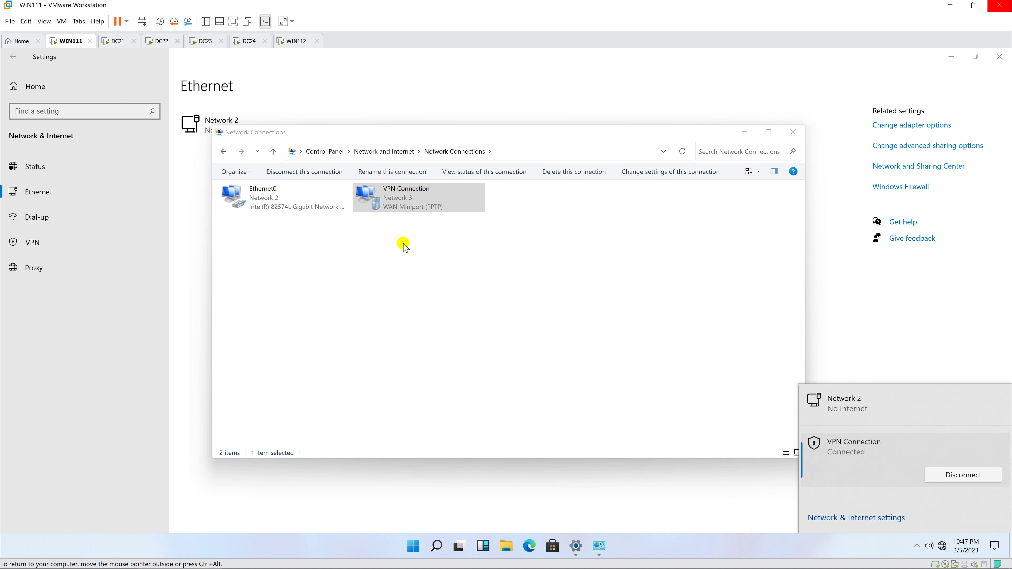
# Step: Check the VPN details showing IPv4 address 10.0.3.102 with mask 255.255.255.255
pyautogui.doubleClick(403, 202)
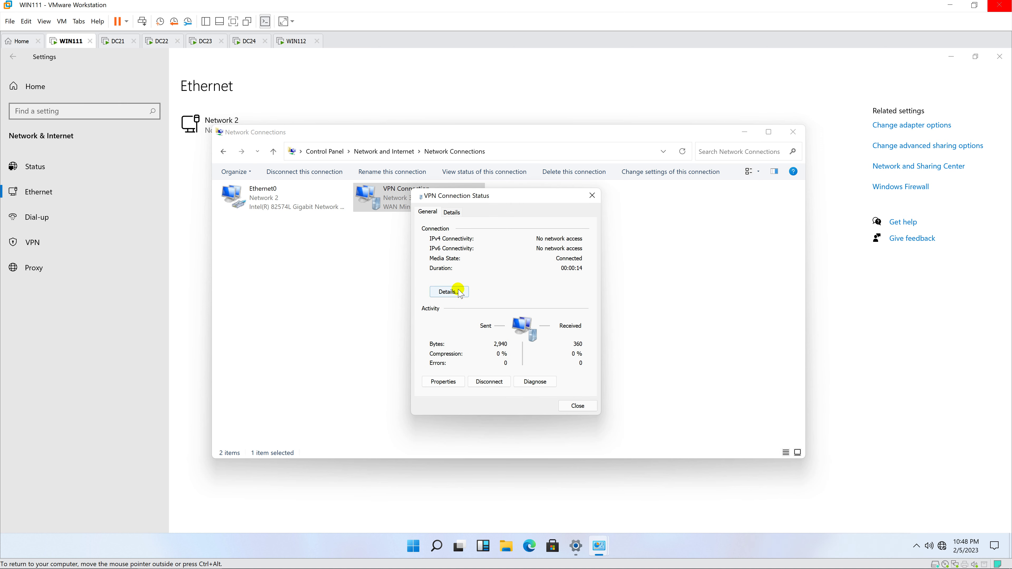
pyautogui.click(459, 293)
pyautogui.click(512, 276)
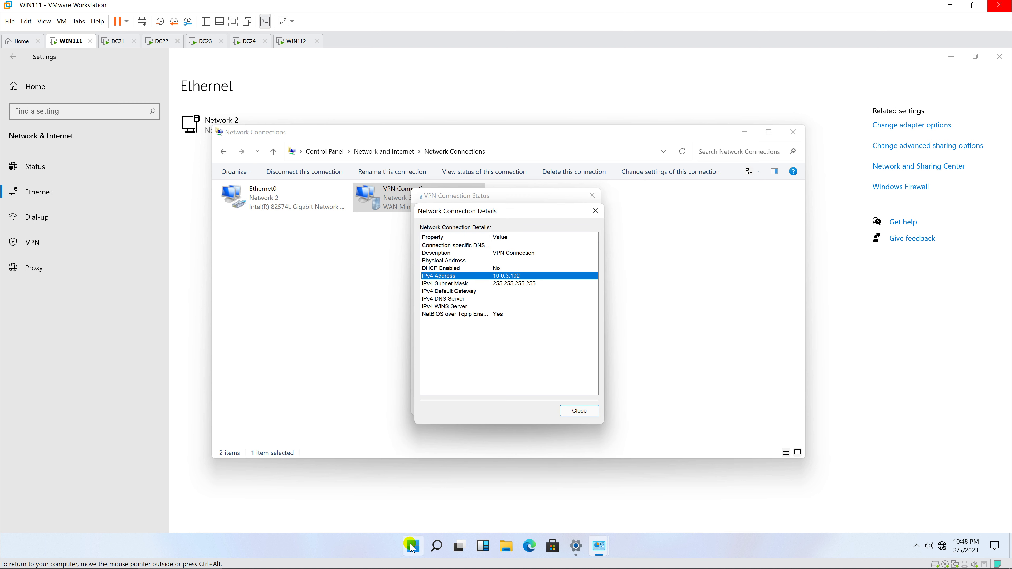
pyautogui.rightClick(413, 546)
pyautogui.click(397, 484)
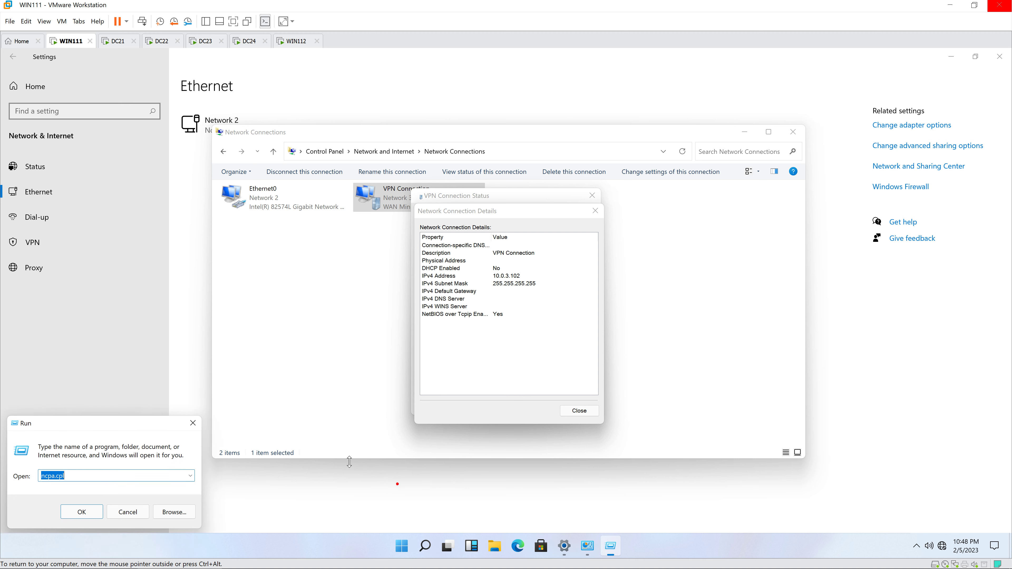
# Step: Open \\10.0.3.24 and sign in with a different account as administrator
pyautogui.write('\\\\10.0.3.24')
pyautogui.press('Return')
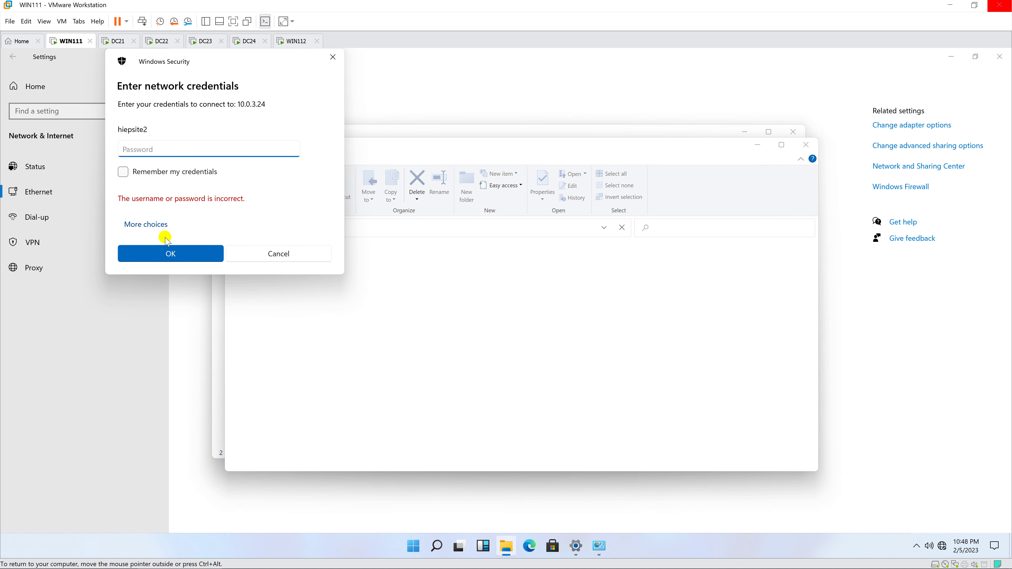
pyautogui.click(150, 225)
pyautogui.click(176, 281)
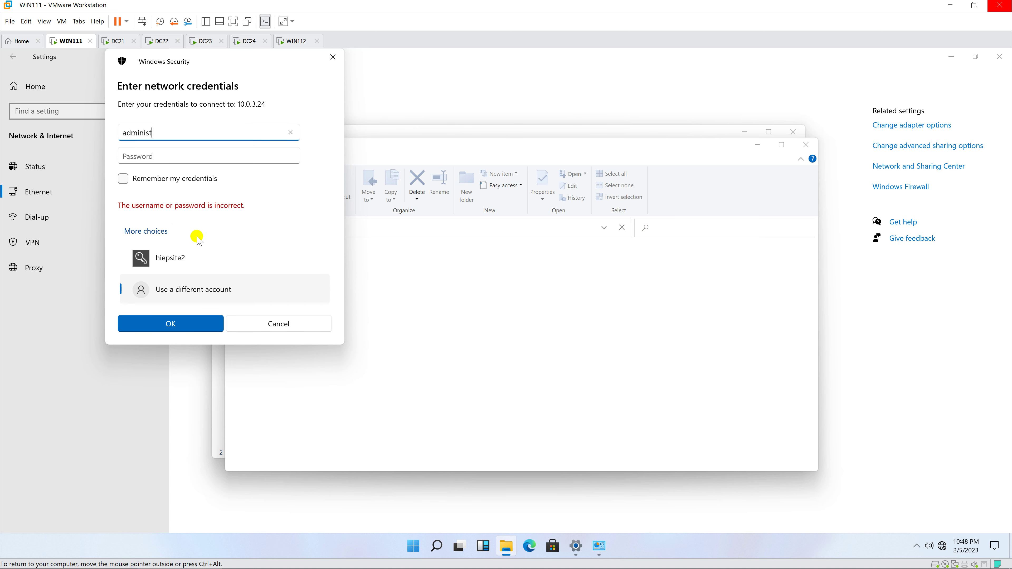
pyautogui.write('administrator')
pyautogui.press('Tab')
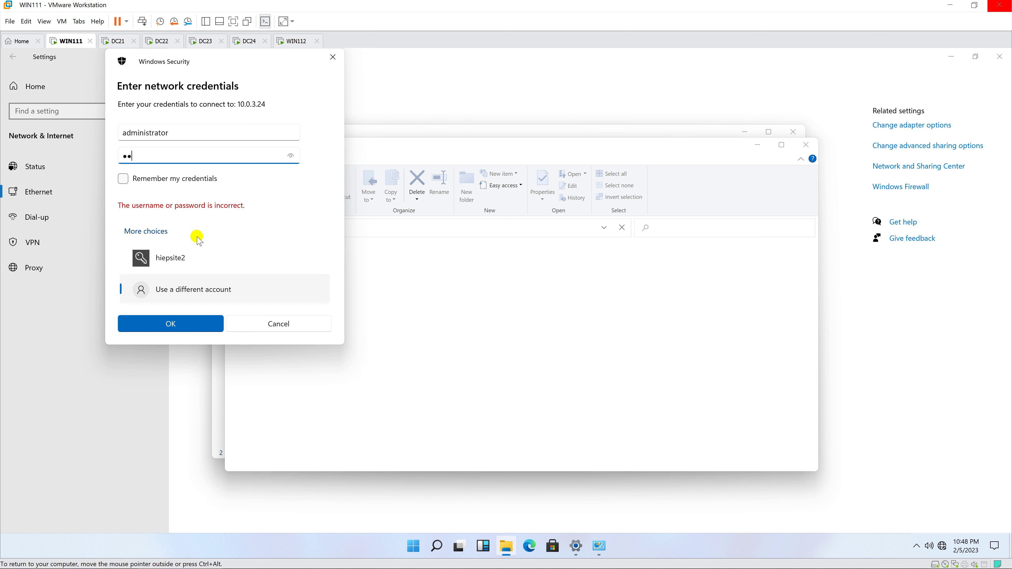
pyautogui.press('Return')
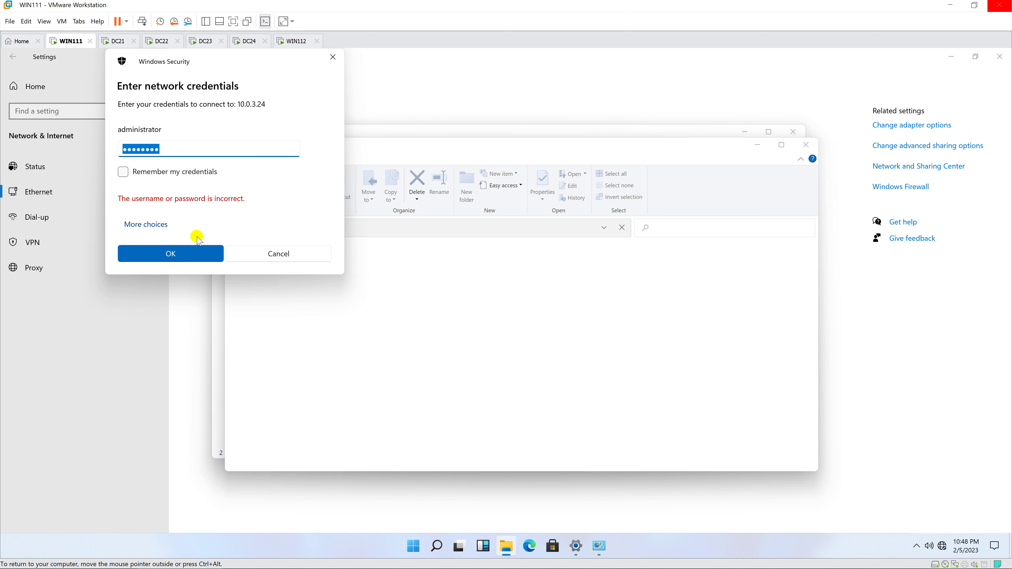
pyautogui.write('Pa')
pyautogui.press('Return')
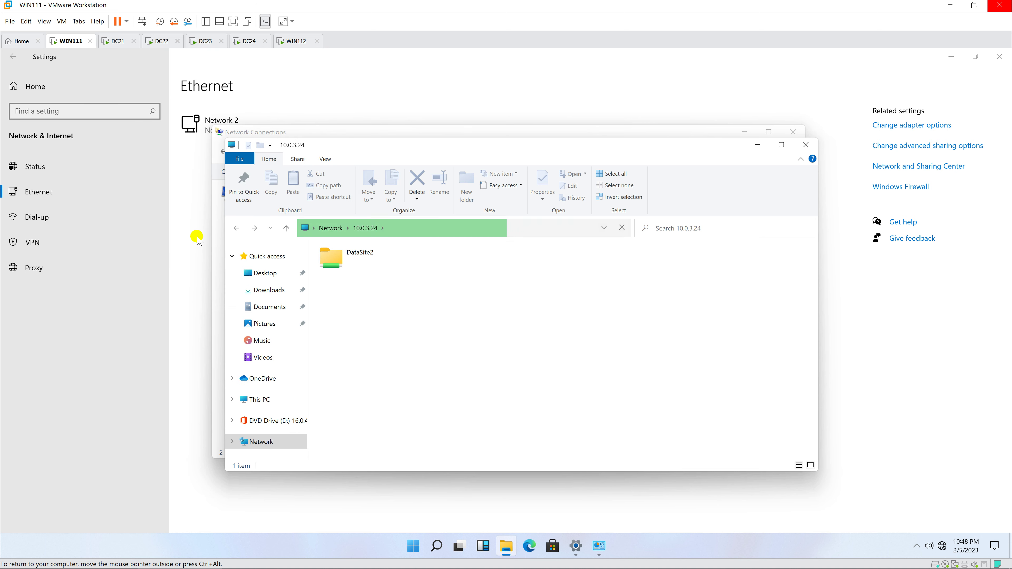
# Step: Open the data site2 file in DataSite2, showing "This is data of site2" in Notepad
pyautogui.doubleClick(345, 252)
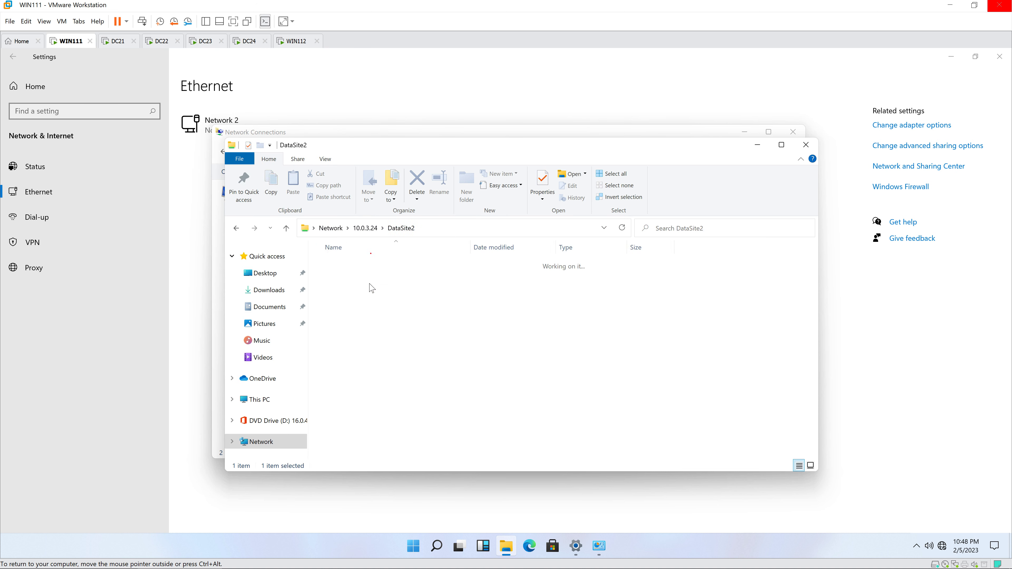
pyautogui.click(370, 268)
pyautogui.doubleClick(371, 269)
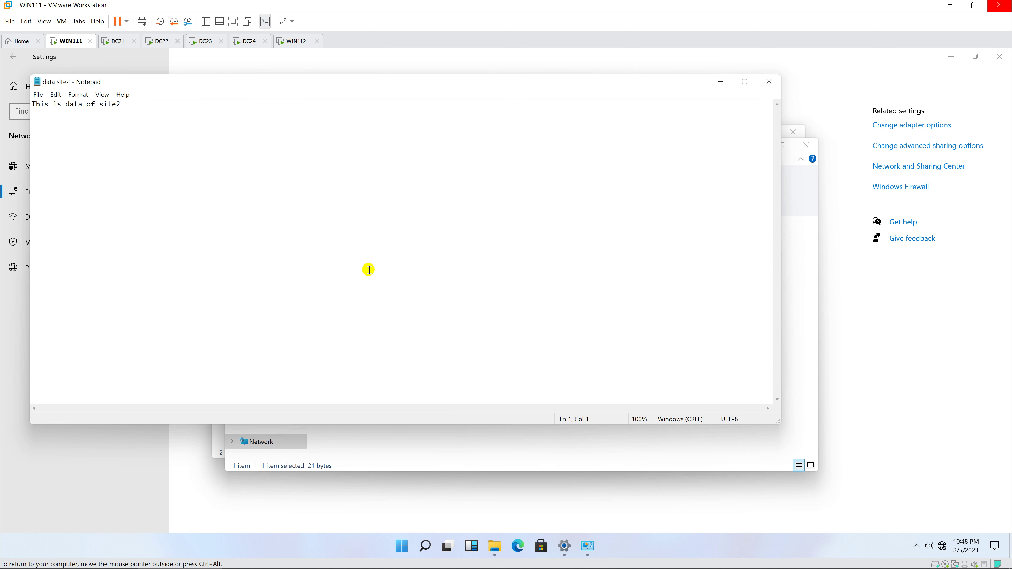
pyautogui.moveTo(384, 88); pyautogui.dragTo(417, 167)
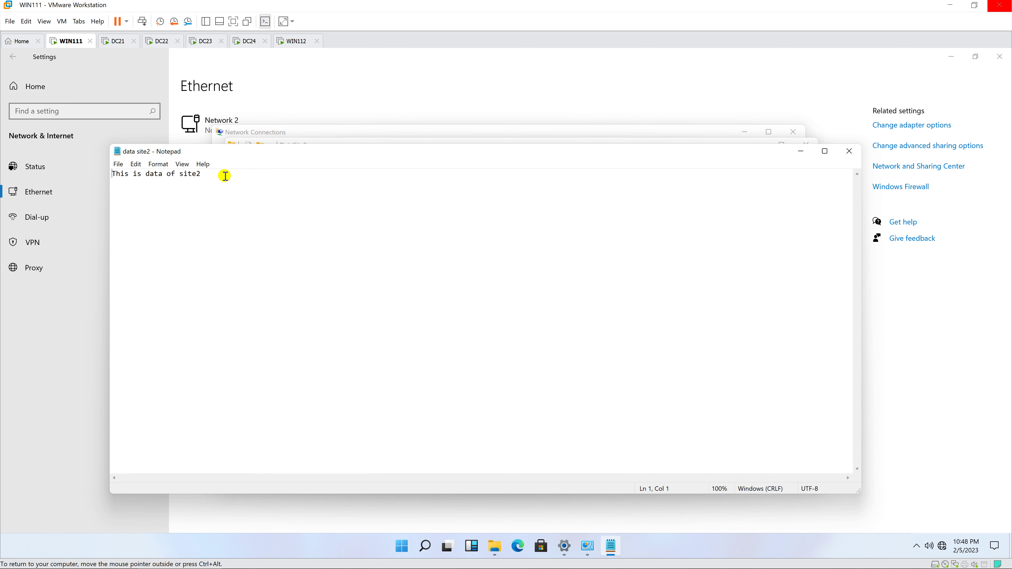
pyautogui.moveTo(160, 174); pyautogui.dragTo(131, 175)
pyautogui.moveTo(220, 176); pyautogui.dragTo(103, 175)
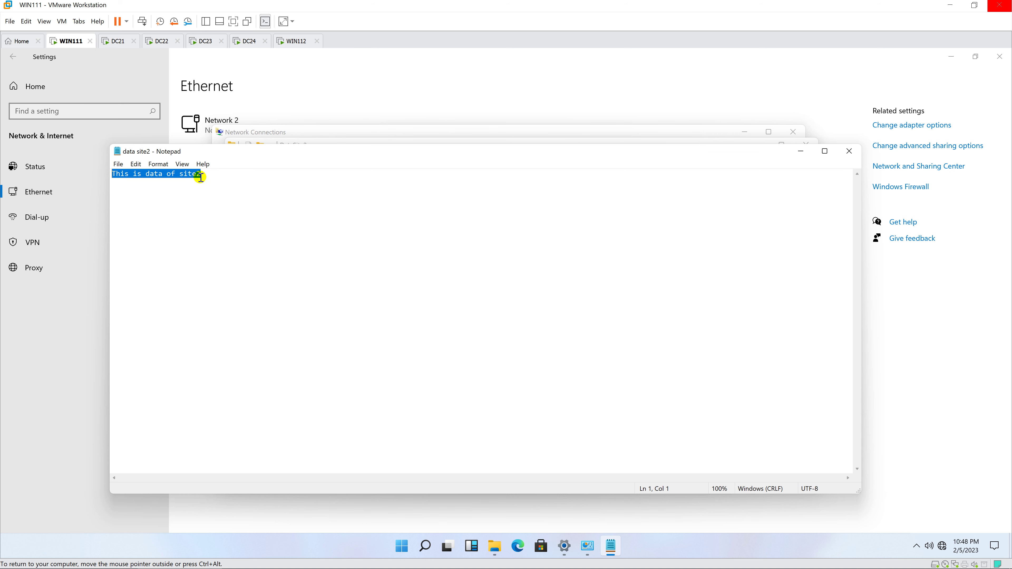
pyautogui.moveTo(303, 151); pyautogui.dragTo(450, 298)
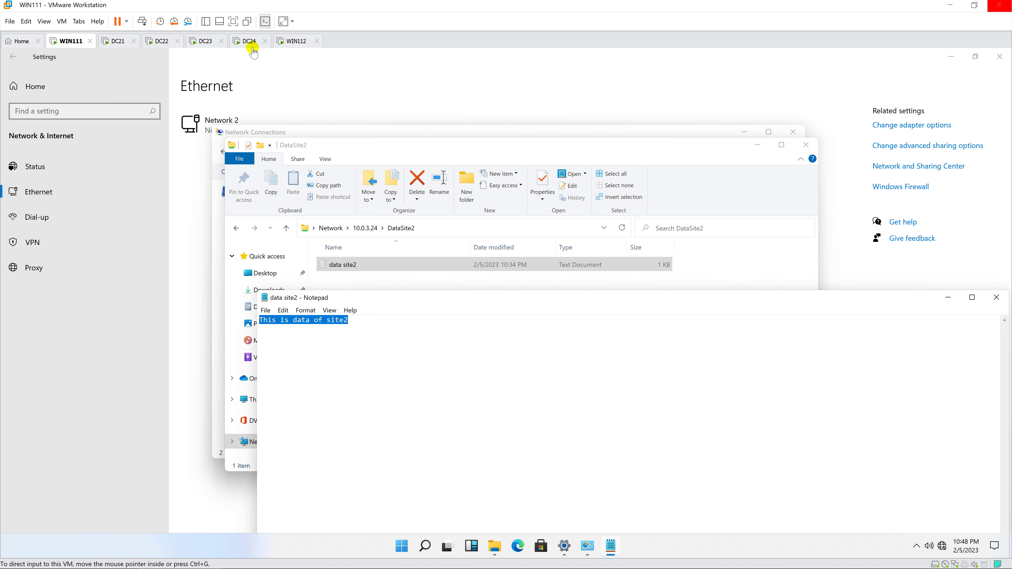
# Step: Sign in to WIN112 with its password and open Network & Internet settings from the tray
pyautogui.click(290, 41)
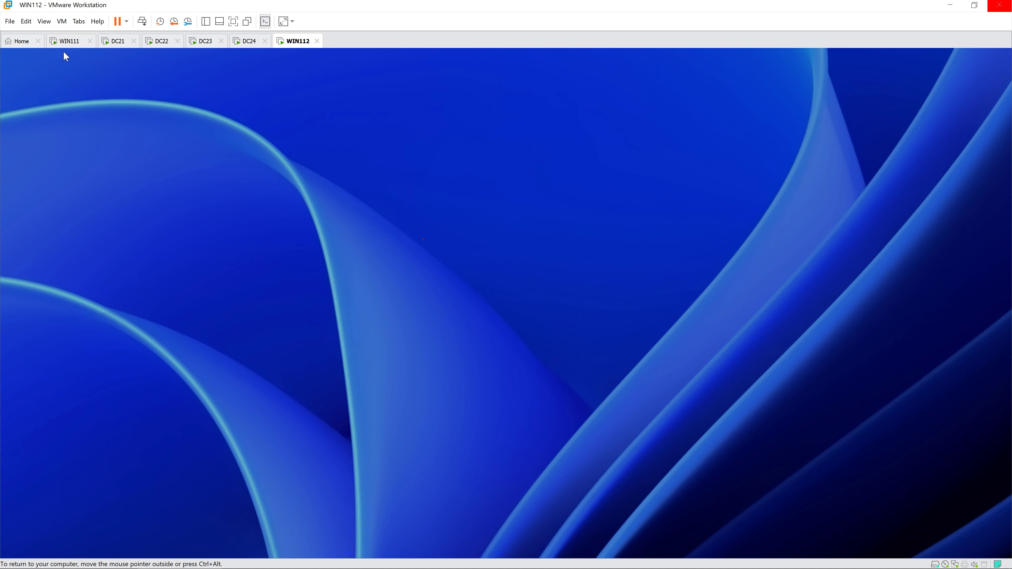
pyautogui.click(331, 214)
pyautogui.write('a')
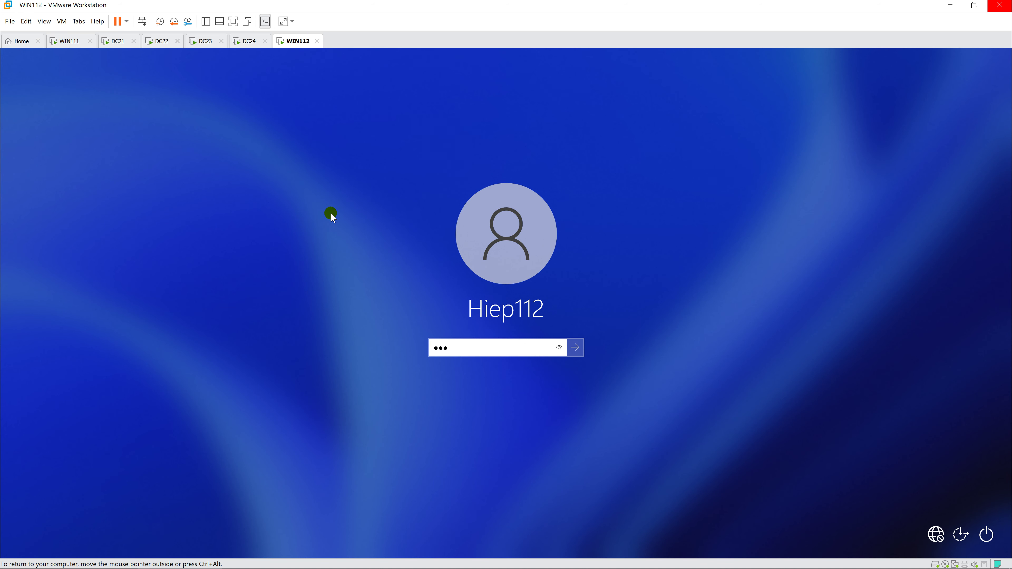
pyautogui.write('@12345')
pyautogui.press('Return')
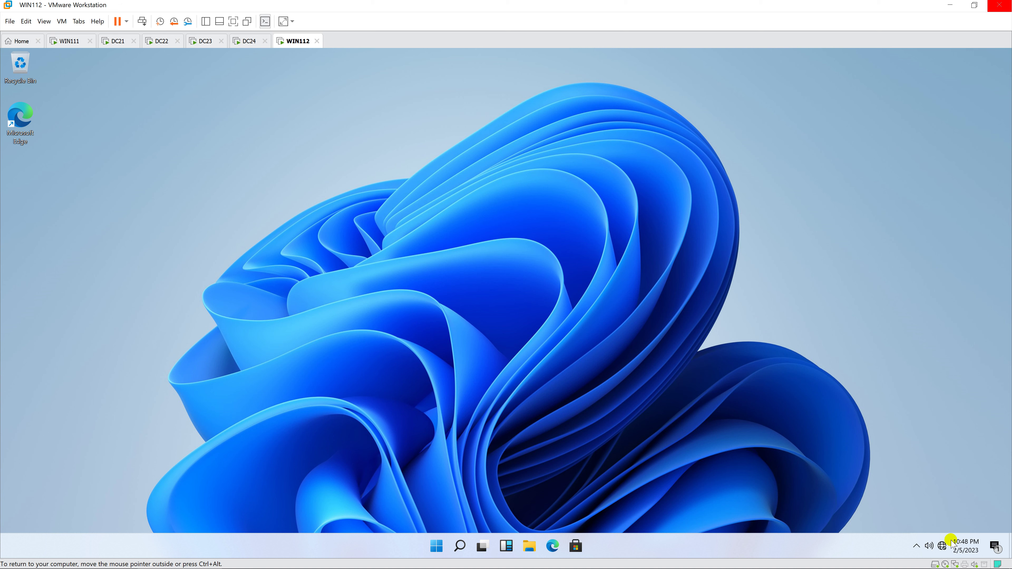
pyautogui.rightClick(942, 546)
pyautogui.click(735, 441)
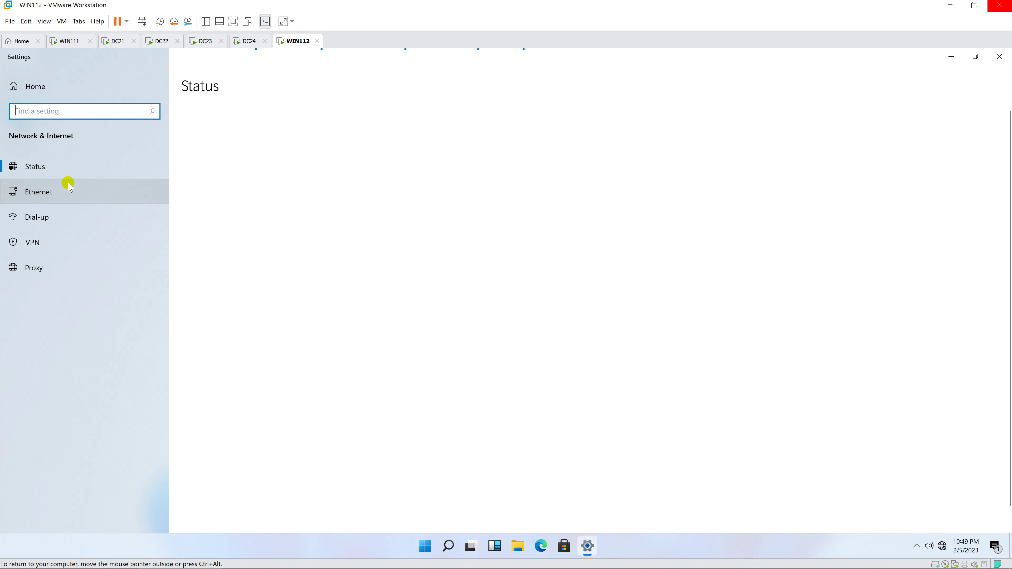
# Step: From Network and Sharing Center, create a workplace VPN to 10.0.2.22, deferring internet setup
pyautogui.click(60, 191)
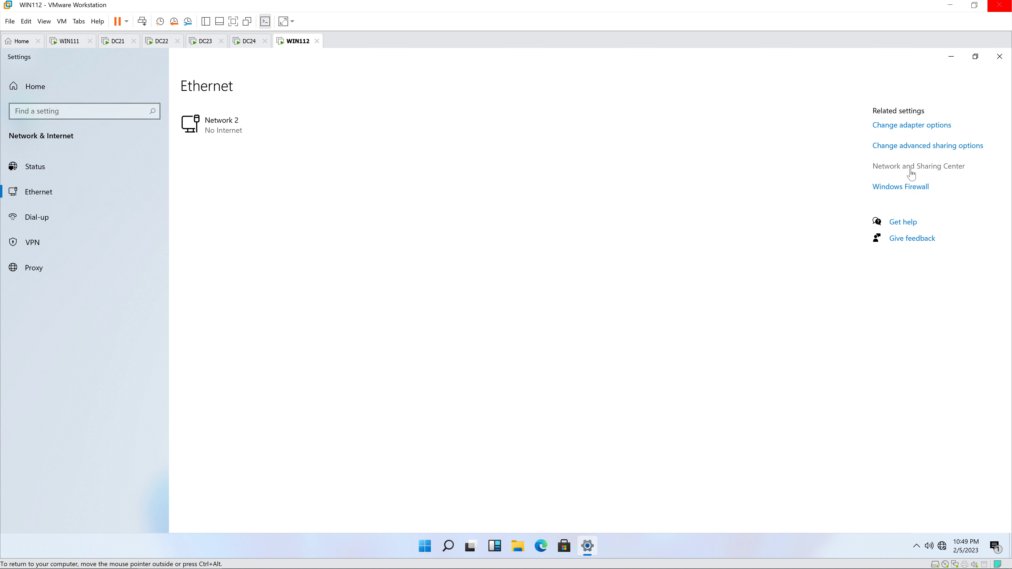
pyautogui.click(879, 167)
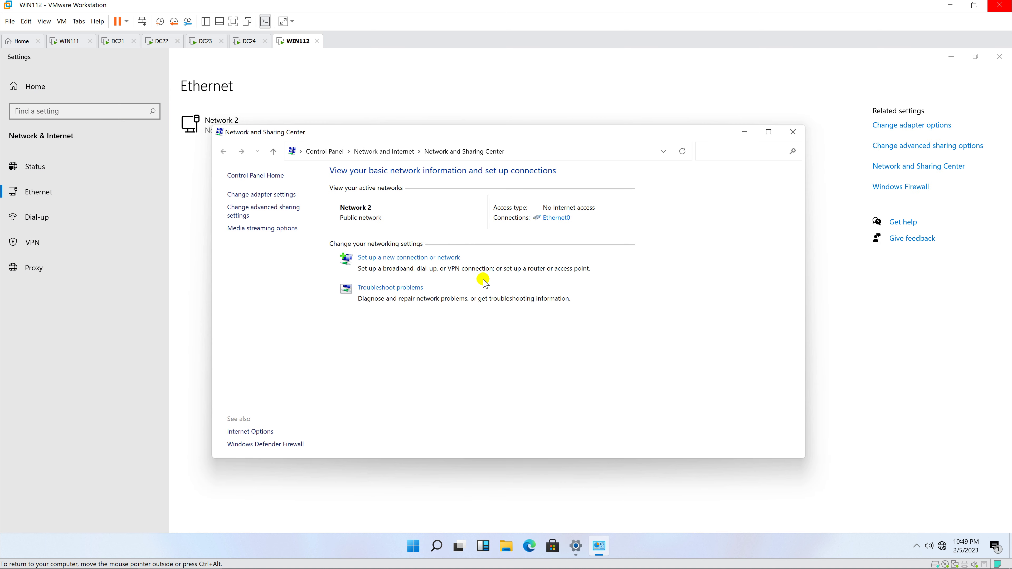
pyautogui.click(395, 258)
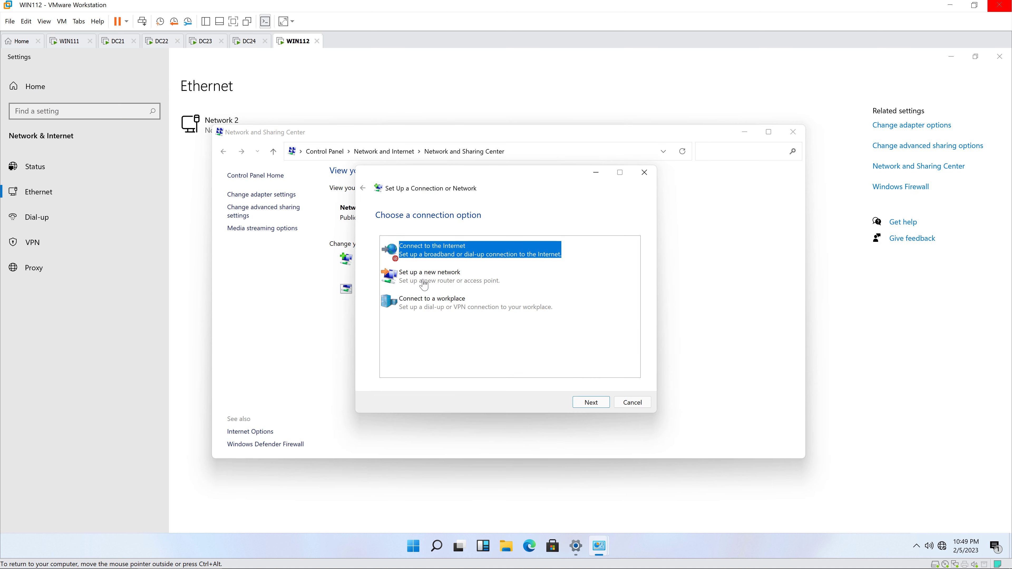
pyautogui.click(451, 304)
pyautogui.click(590, 402)
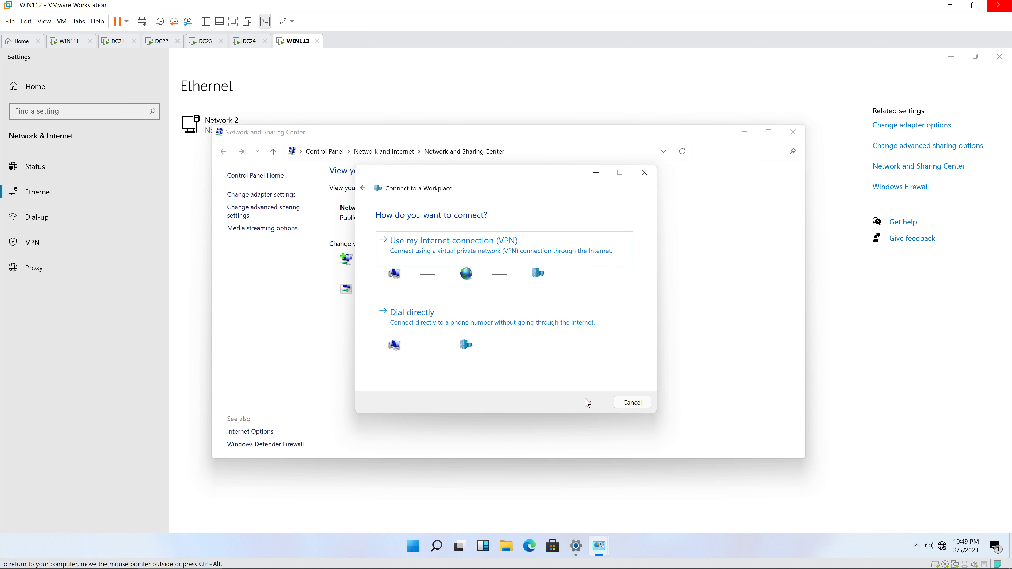
pyautogui.click(478, 252)
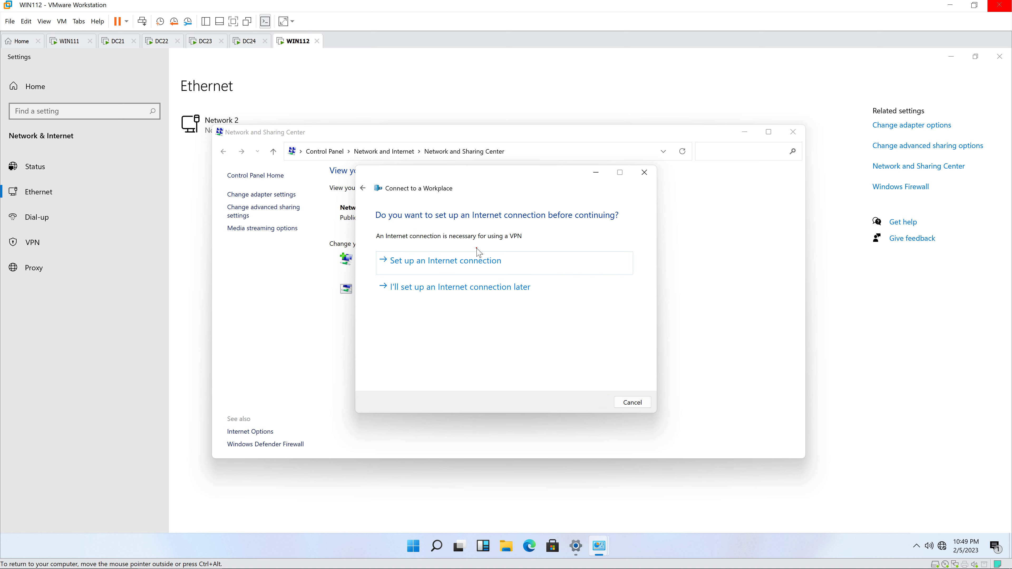
pyautogui.click(455, 287)
pyautogui.write('10.0.2.22')
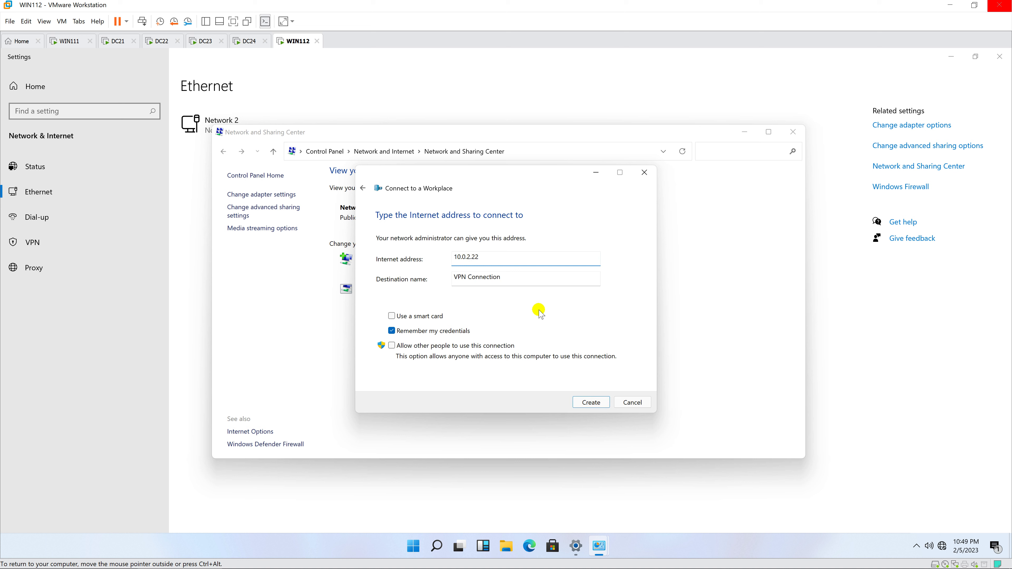
pyautogui.click(591, 402)
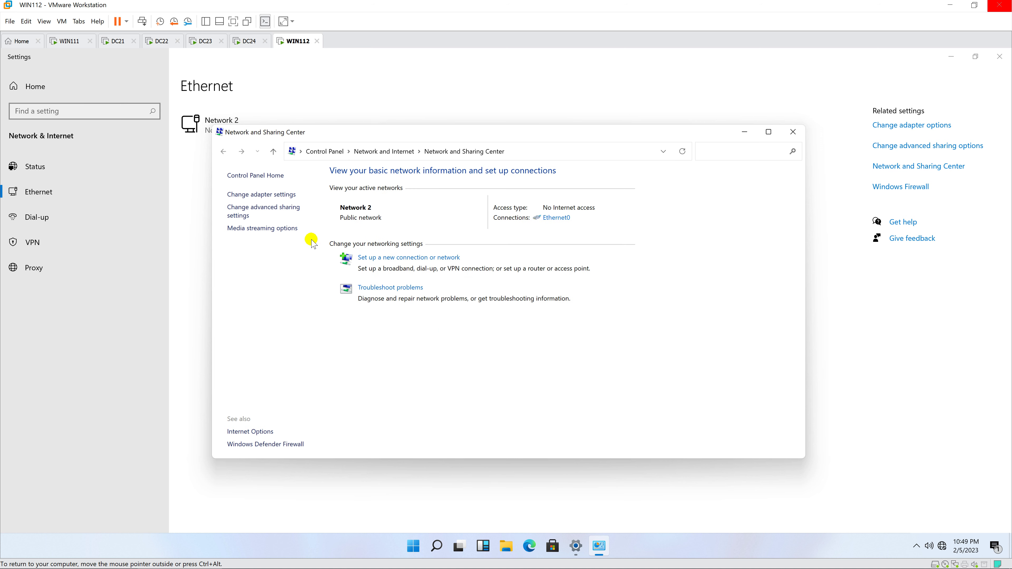
# Step: Set the WIN112 VPN Connection's security type to PPTP
pyautogui.click(270, 194)
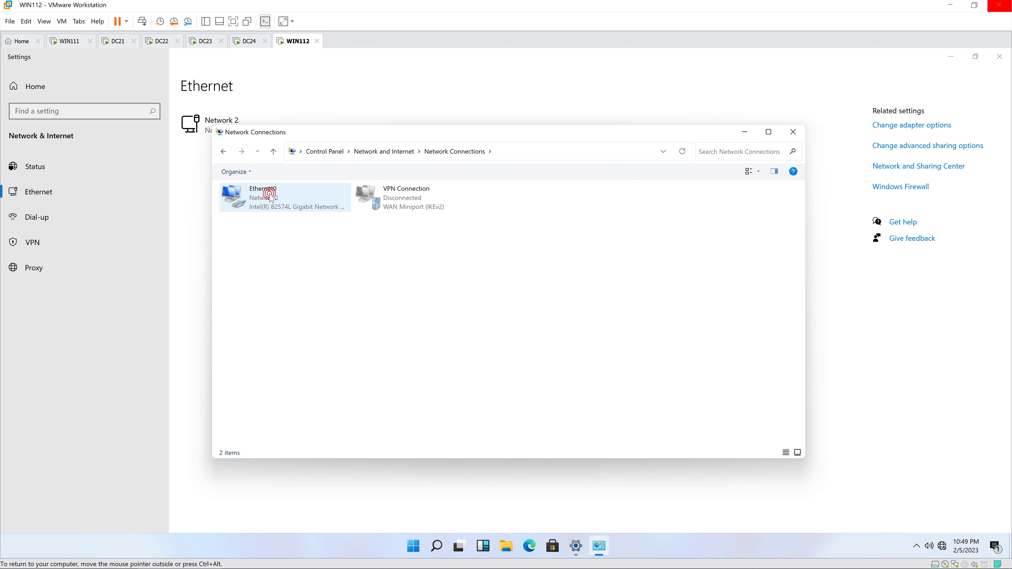
pyautogui.rightClick(454, 204)
pyautogui.click(485, 305)
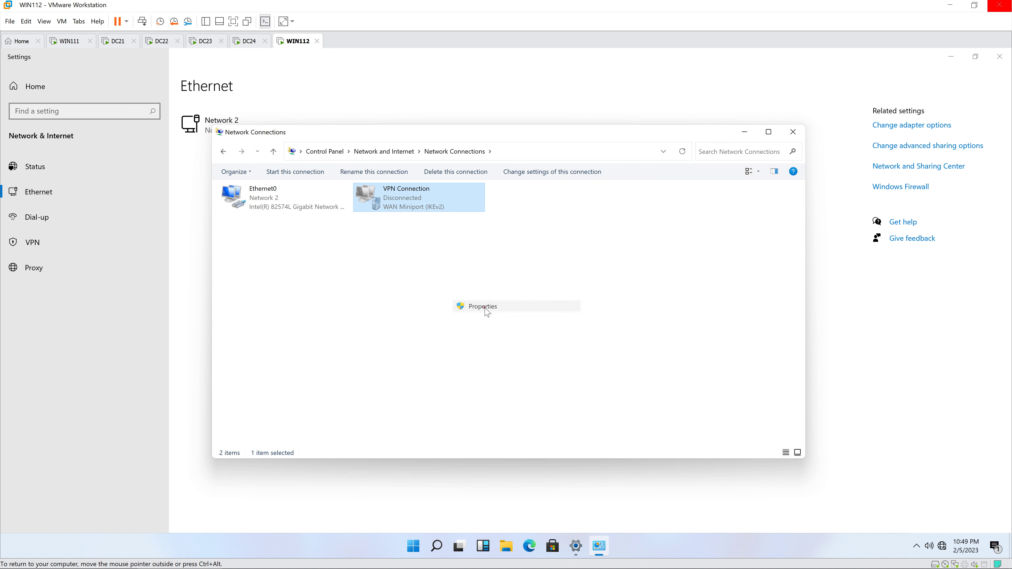
pyautogui.click(457, 195)
pyautogui.click(484, 195)
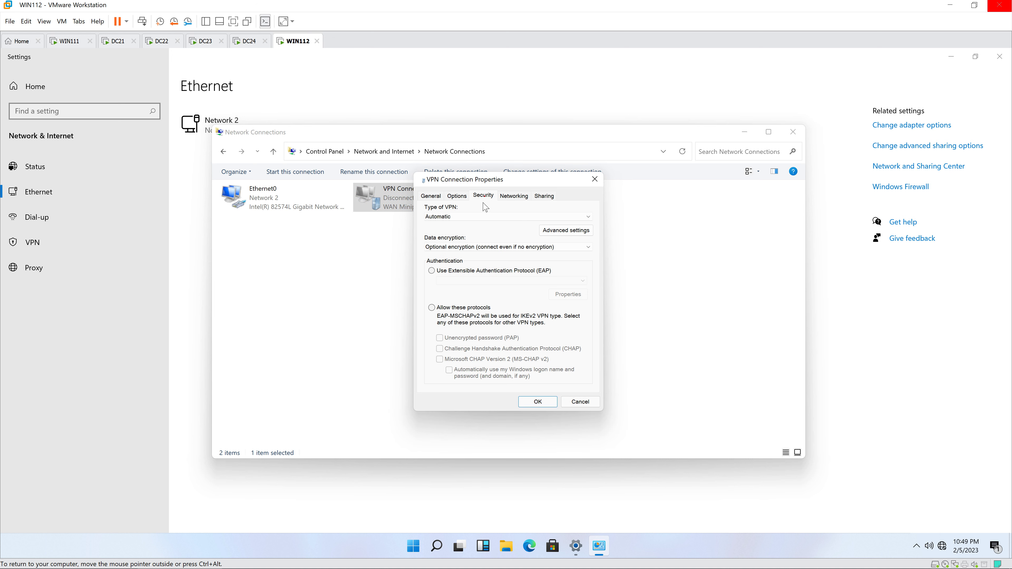
pyautogui.click(480, 217)
pyautogui.click(476, 228)
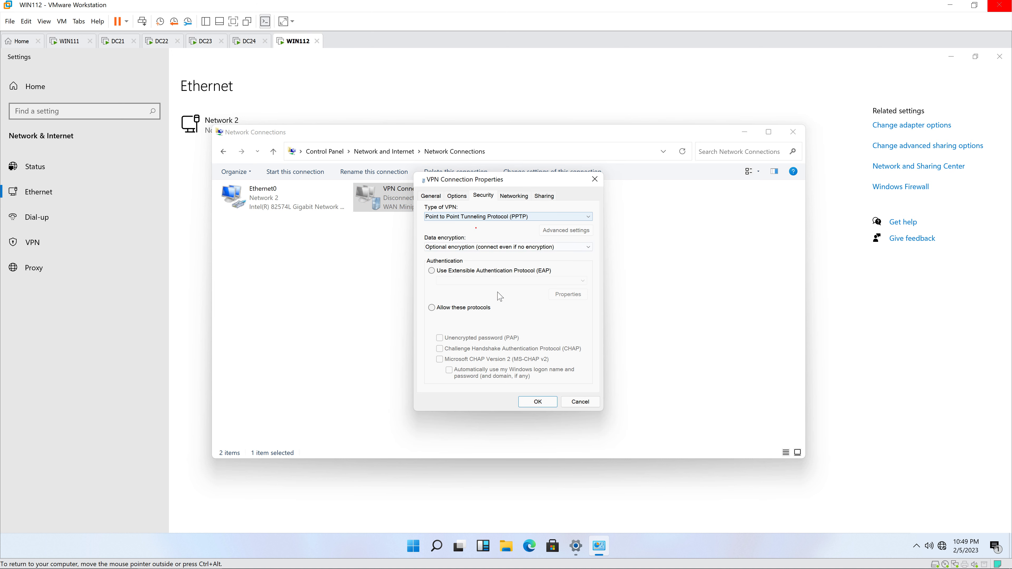
pyautogui.click(538, 402)
# Step: Connect the VPN Connection from the network list and submit the sign-in credentials
pyautogui.rightClick(427, 207)
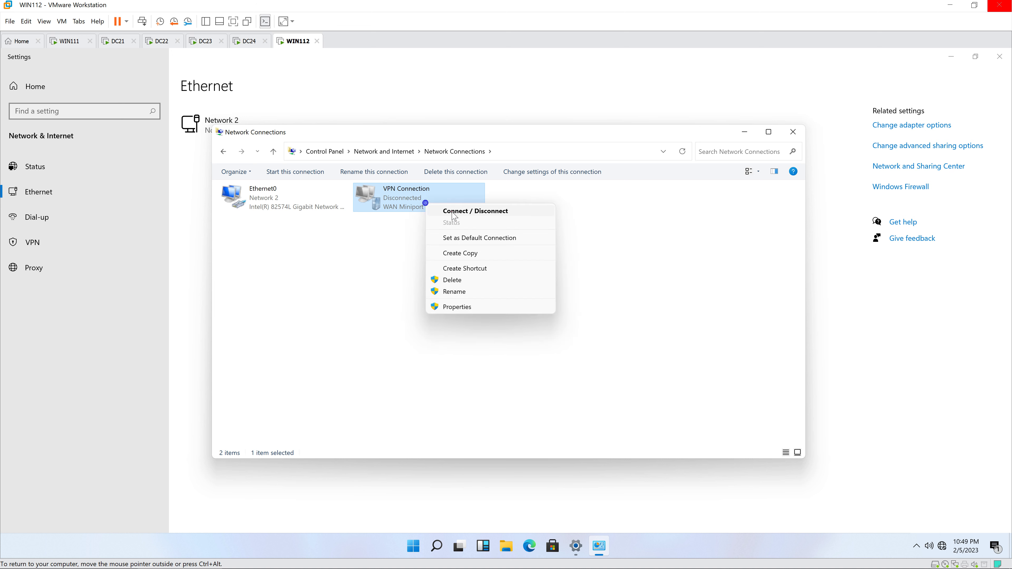
pyautogui.click(454, 211)
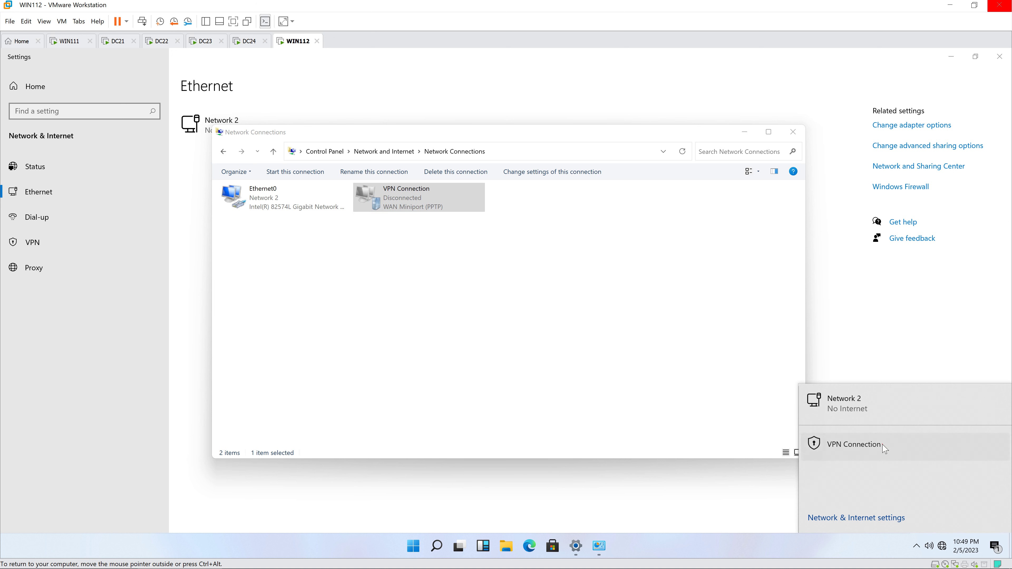
pyautogui.click(696, 382)
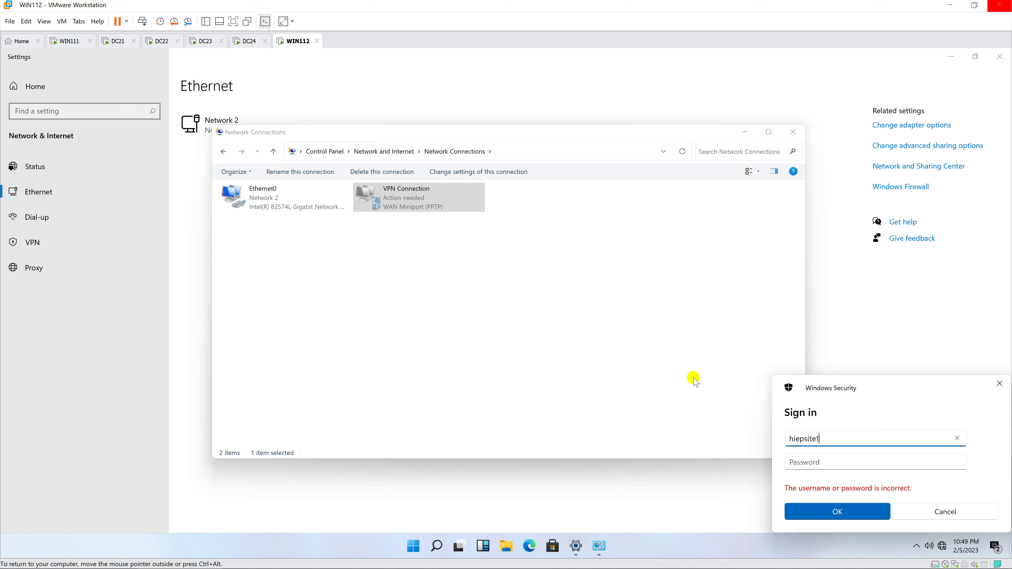
pyautogui.press('Tab')
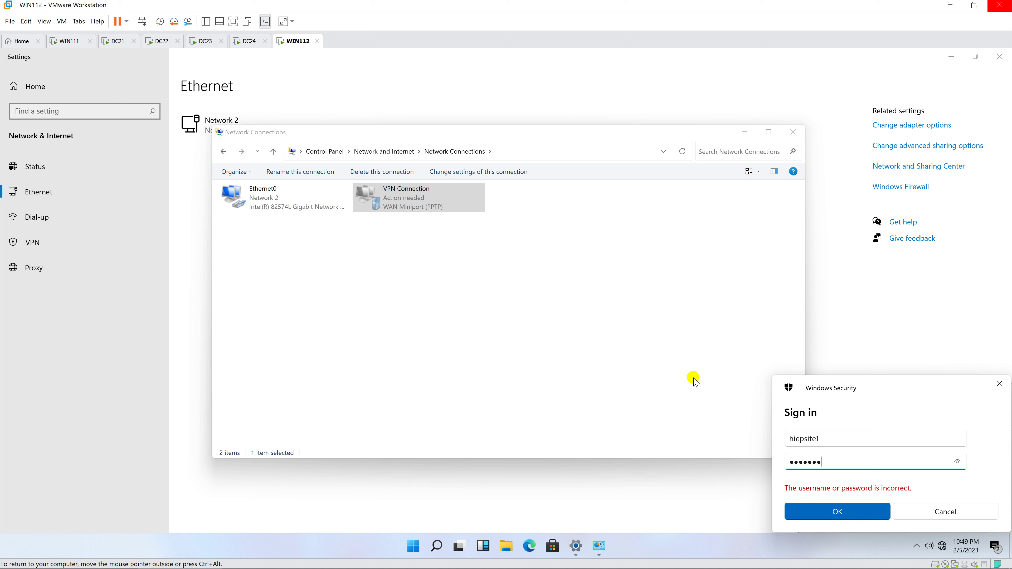
pyautogui.click(812, 514)
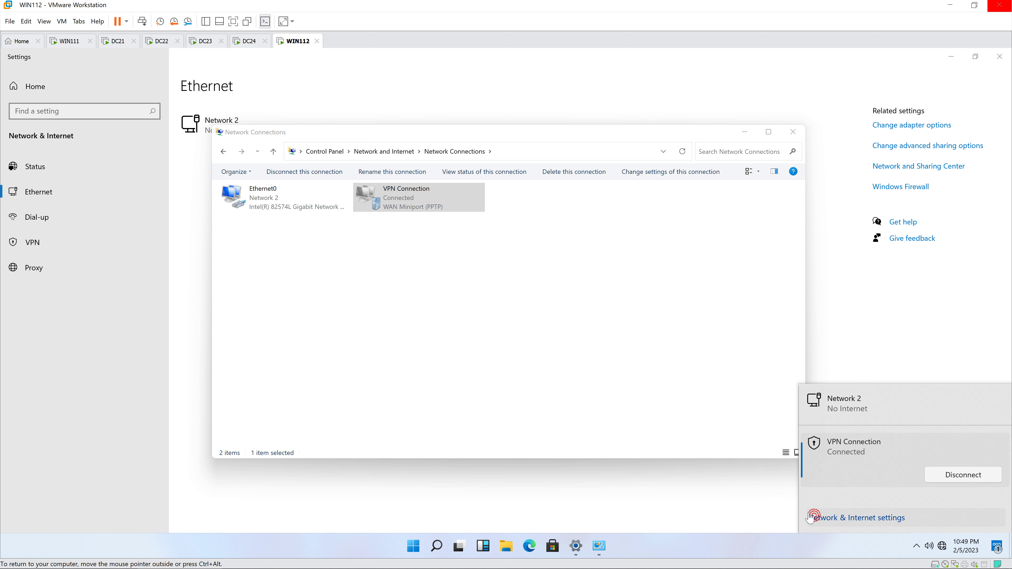
# Step: Check the VPN details: IPv4 address 10.0.0.102, mask 255.255.255.255
pyautogui.click(430, 208)
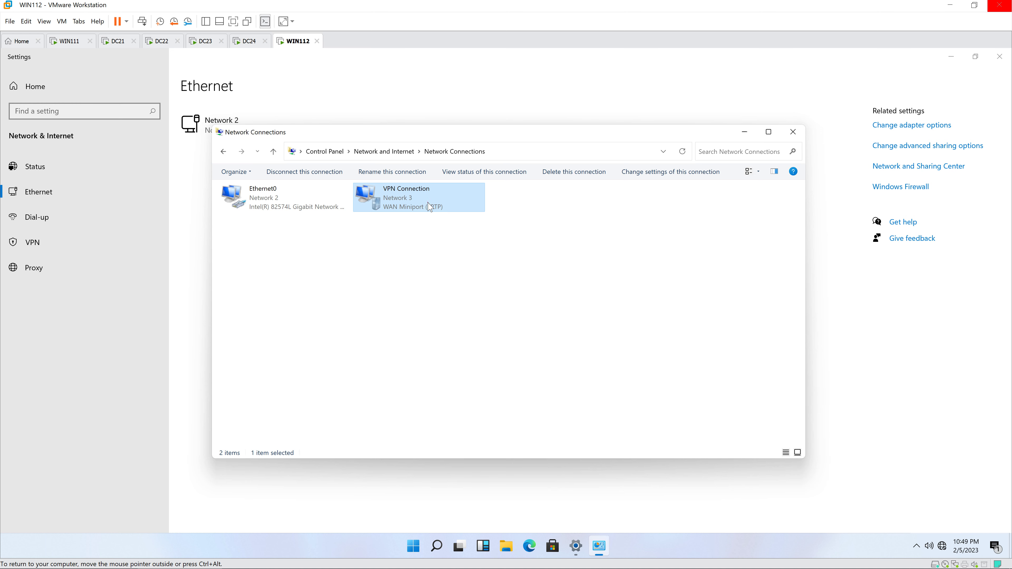
pyautogui.doubleClick(429, 208)
pyautogui.click(452, 290)
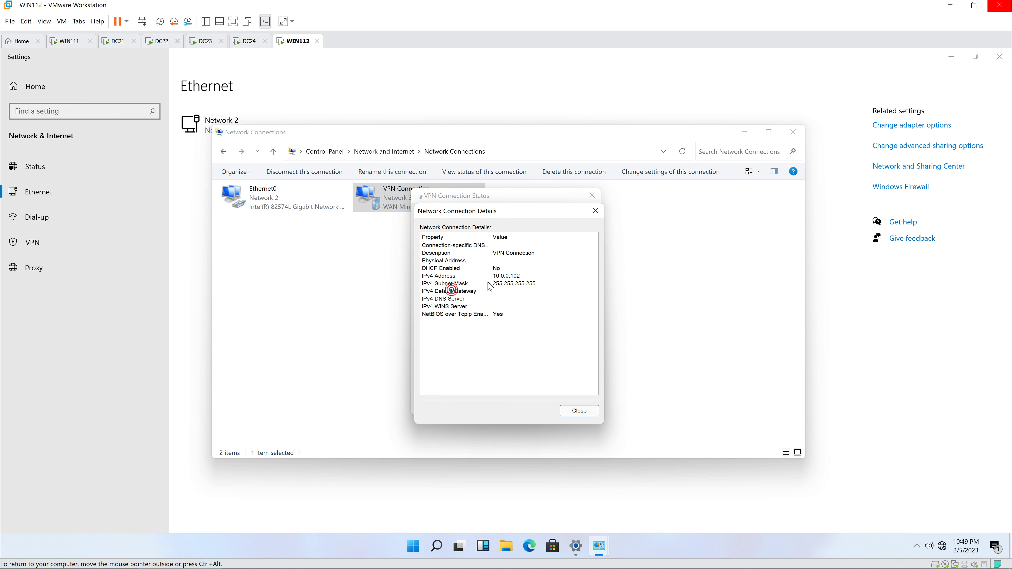
pyautogui.click(512, 284)
pyautogui.click(534, 277)
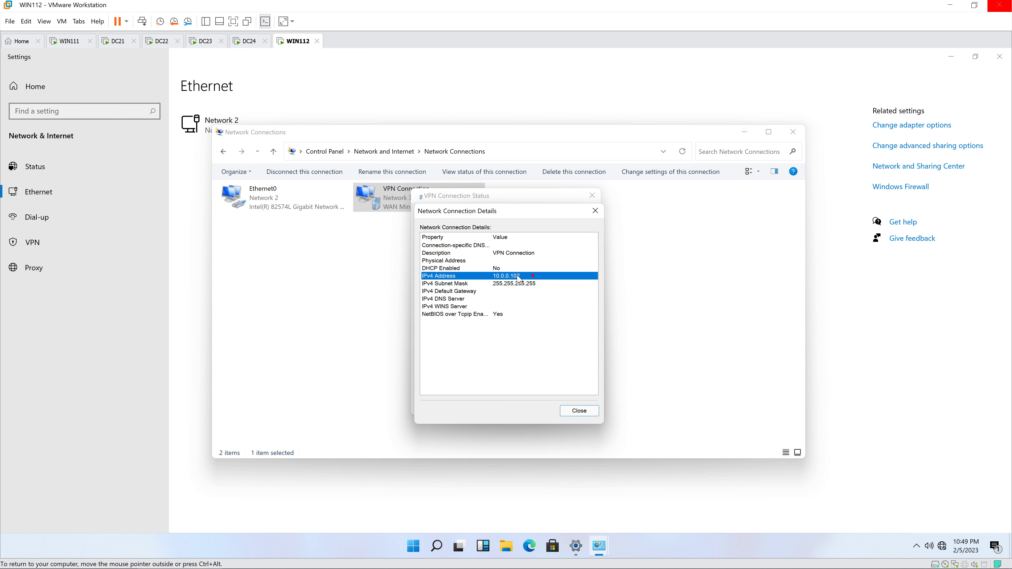
pyautogui.rightClick(414, 546)
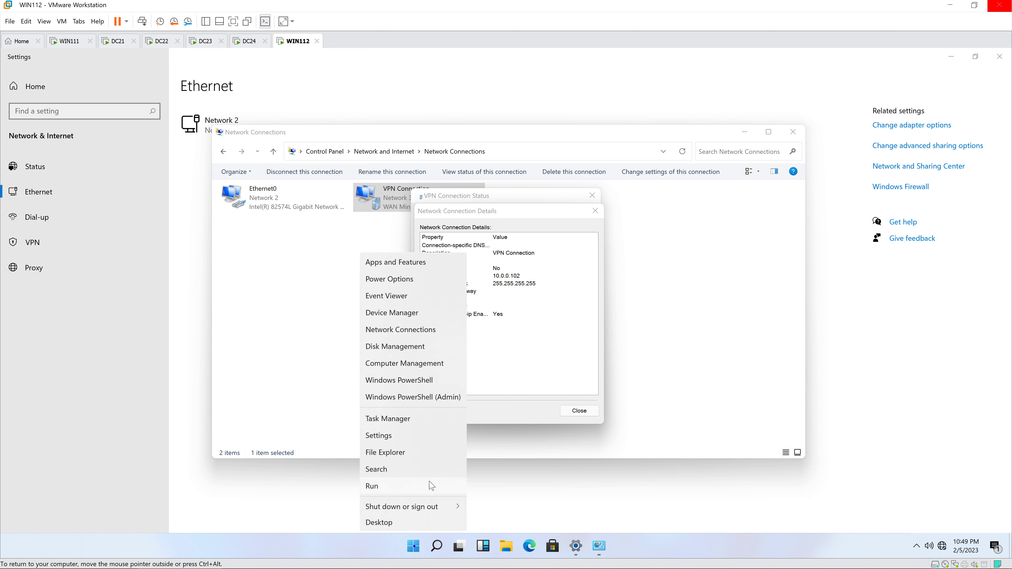
# Step: Run \\10.0.0.21 and sign in with a different account as administrator
pyautogui.click(412, 486)
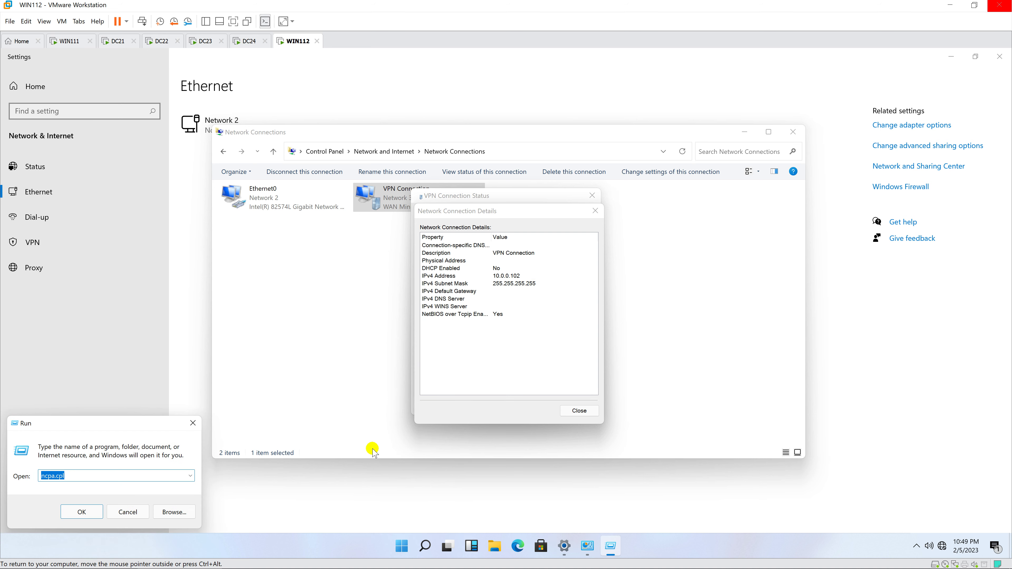
pyautogui.write('\\\\10.0.0.2')
pyautogui.press('Return')
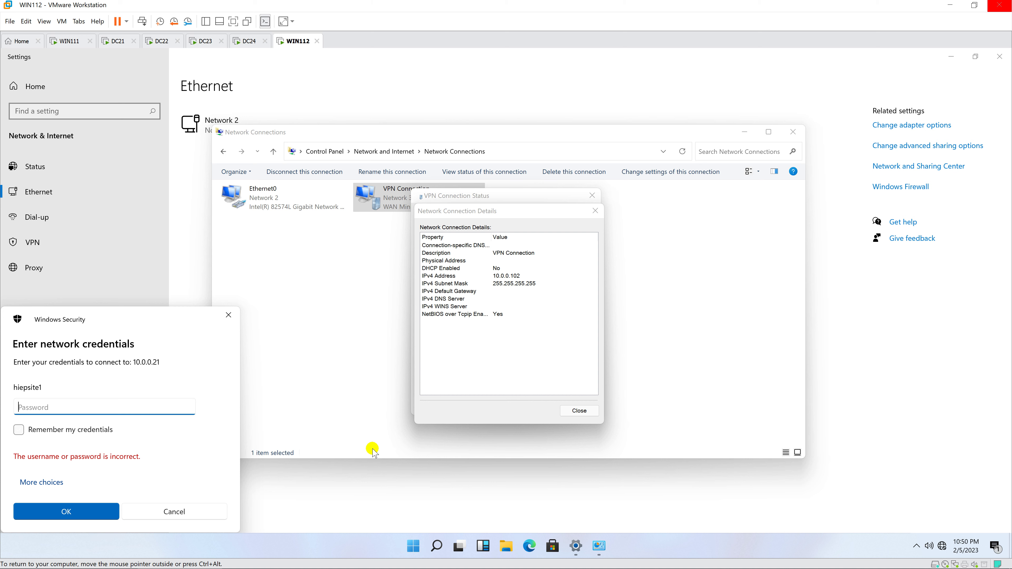
pyautogui.click(56, 482)
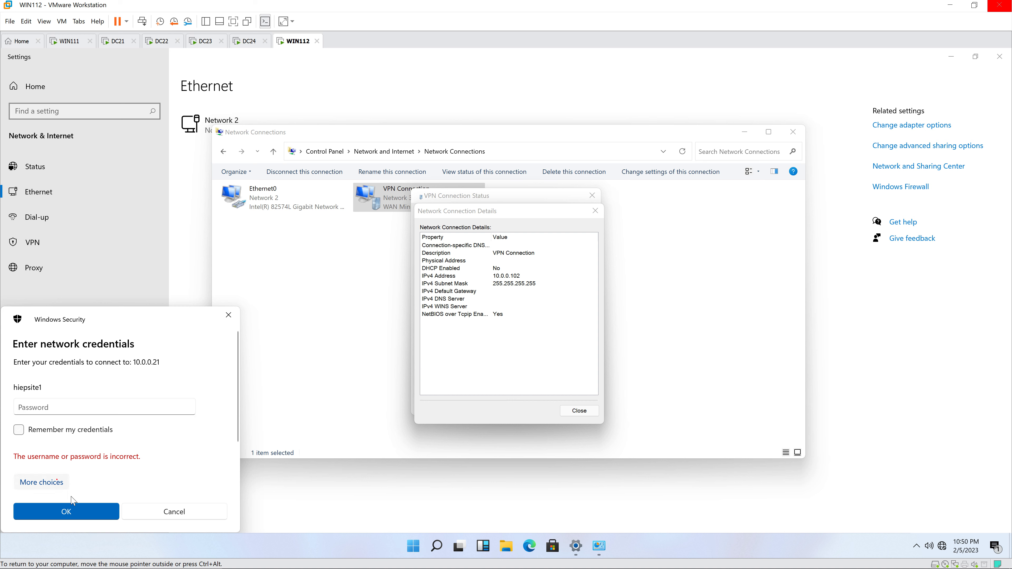
pyautogui.click(59, 482)
pyautogui.click(87, 481)
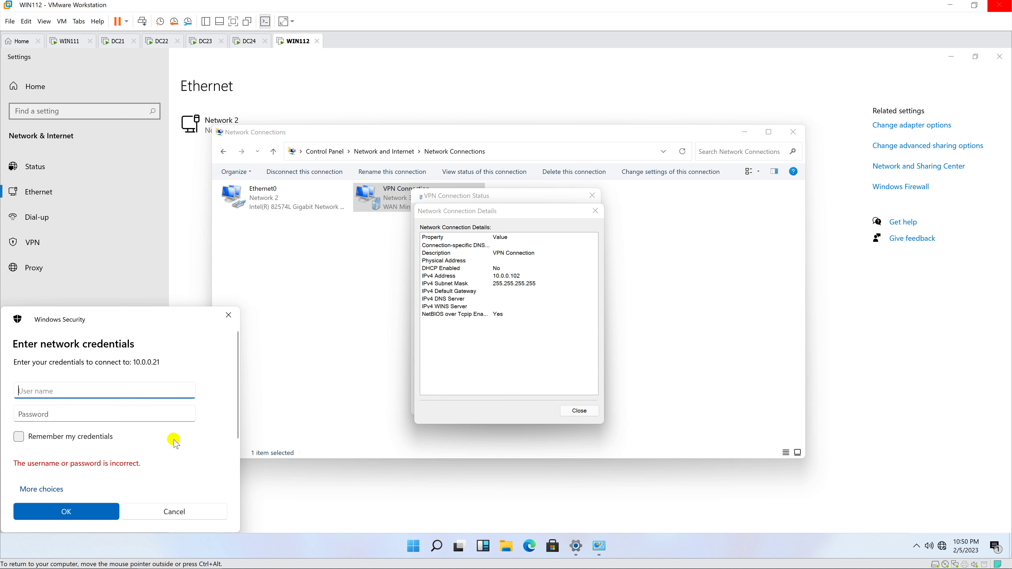
pyautogui.write('administa')
pyautogui.press('Tab')
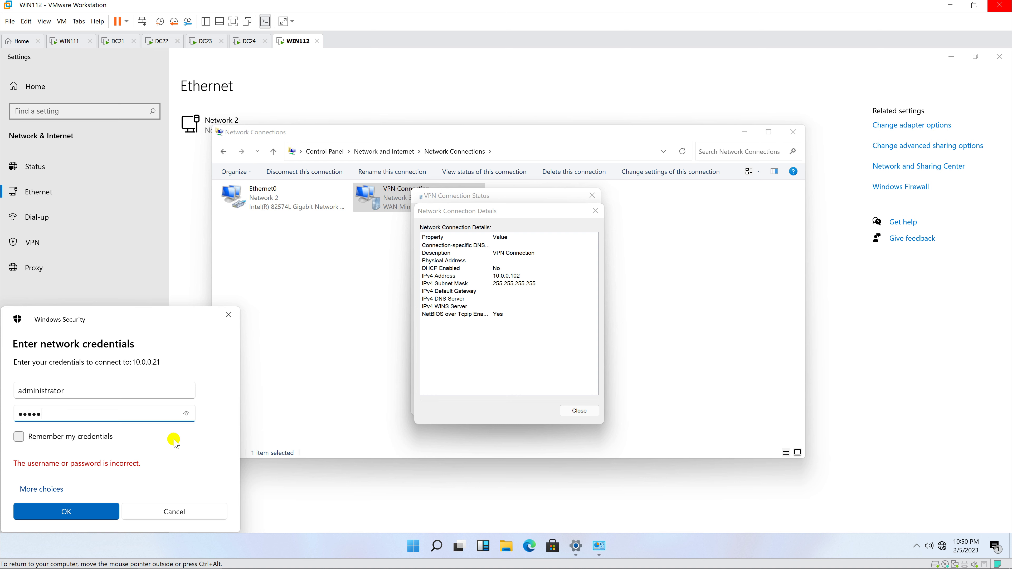
pyautogui.press('Return')
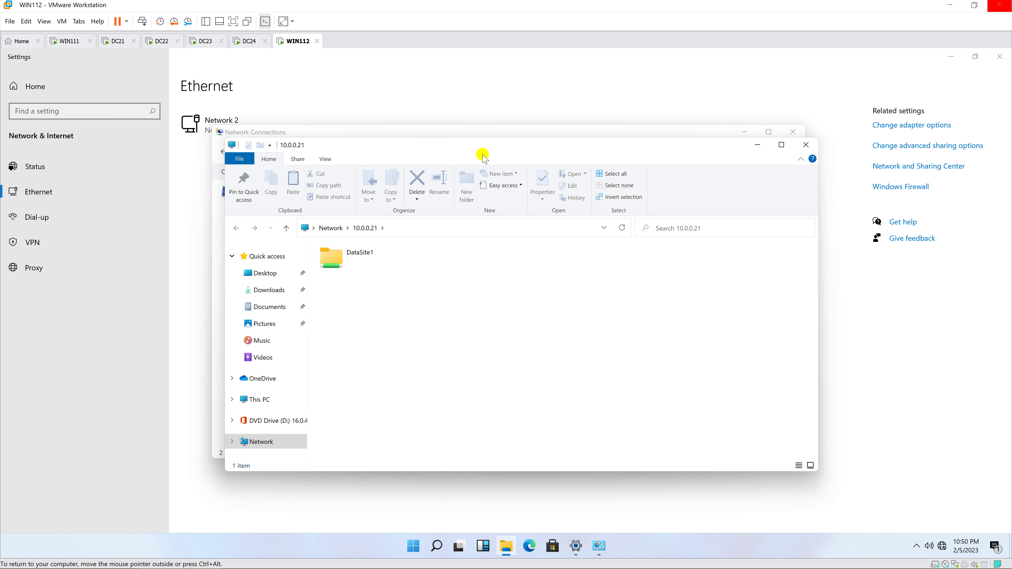
# Step: Open data site1 from DataSite1, showing "This is data of site1" in Notepad
pyautogui.doubleClick(412, 256)
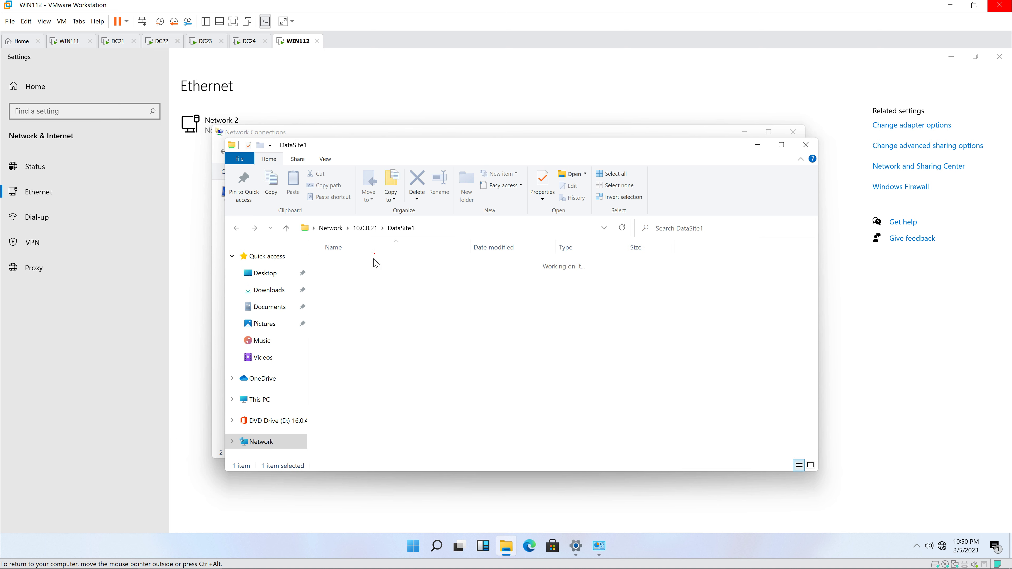
pyautogui.click(368, 270)
pyautogui.doubleClick(369, 269)
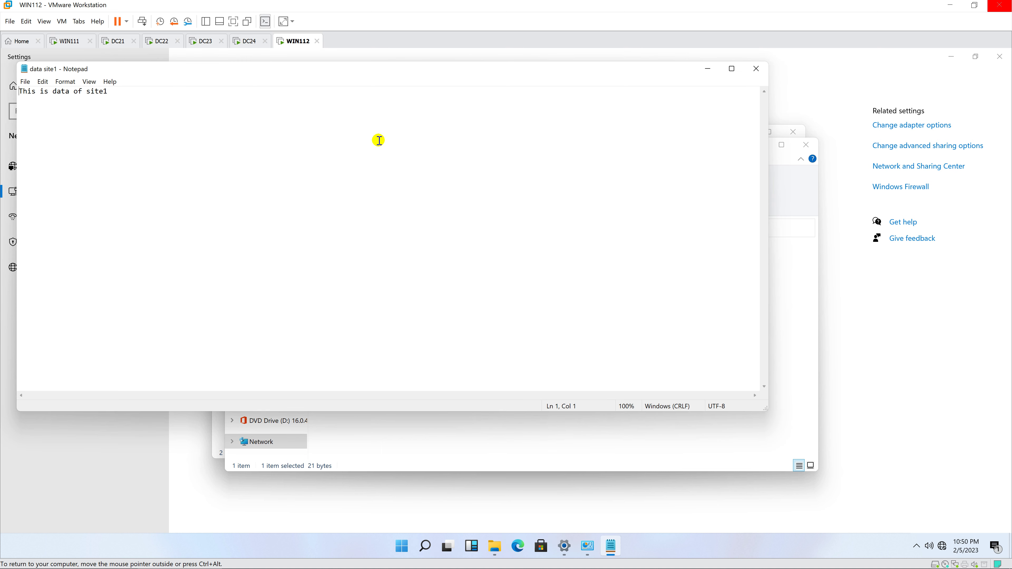
pyautogui.moveTo(402, 65); pyautogui.dragTo(633, 312)
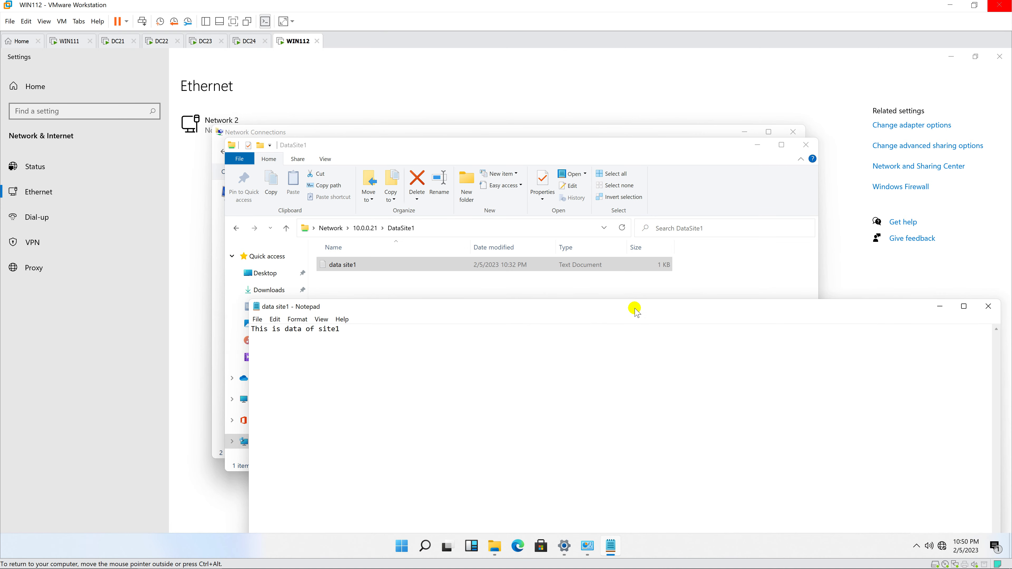